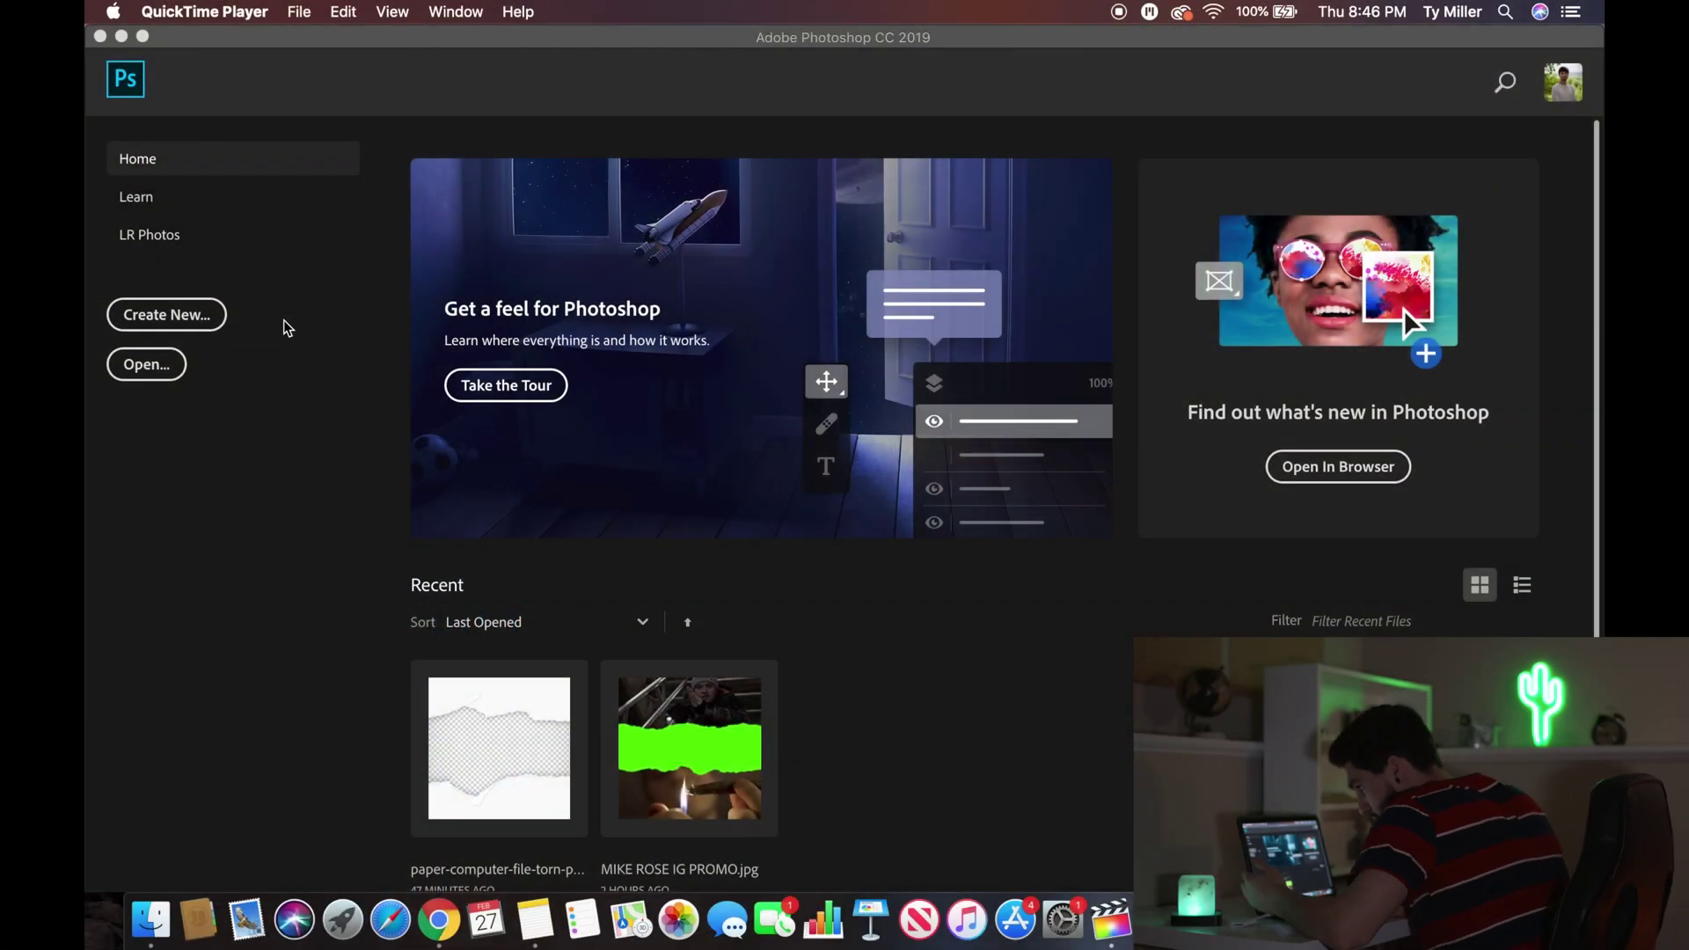
Step: Create a blank 5 × 5 in, 300 ppi document from the Custom recent preset
click(176, 316)
click(178, 315)
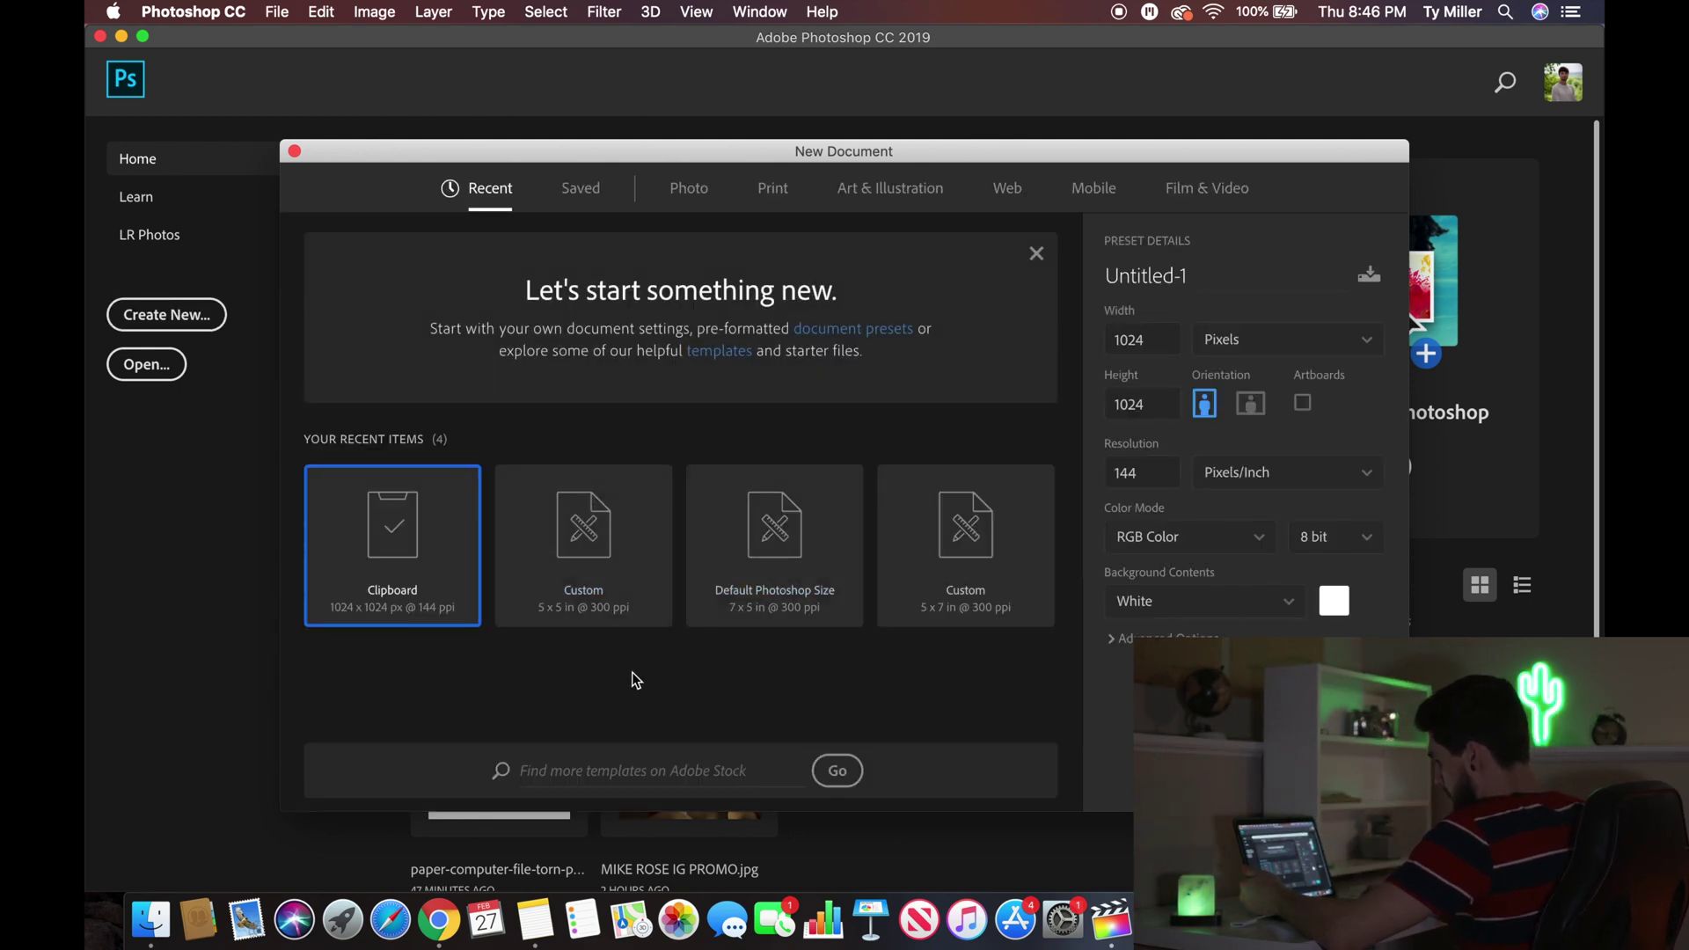
click(607, 575)
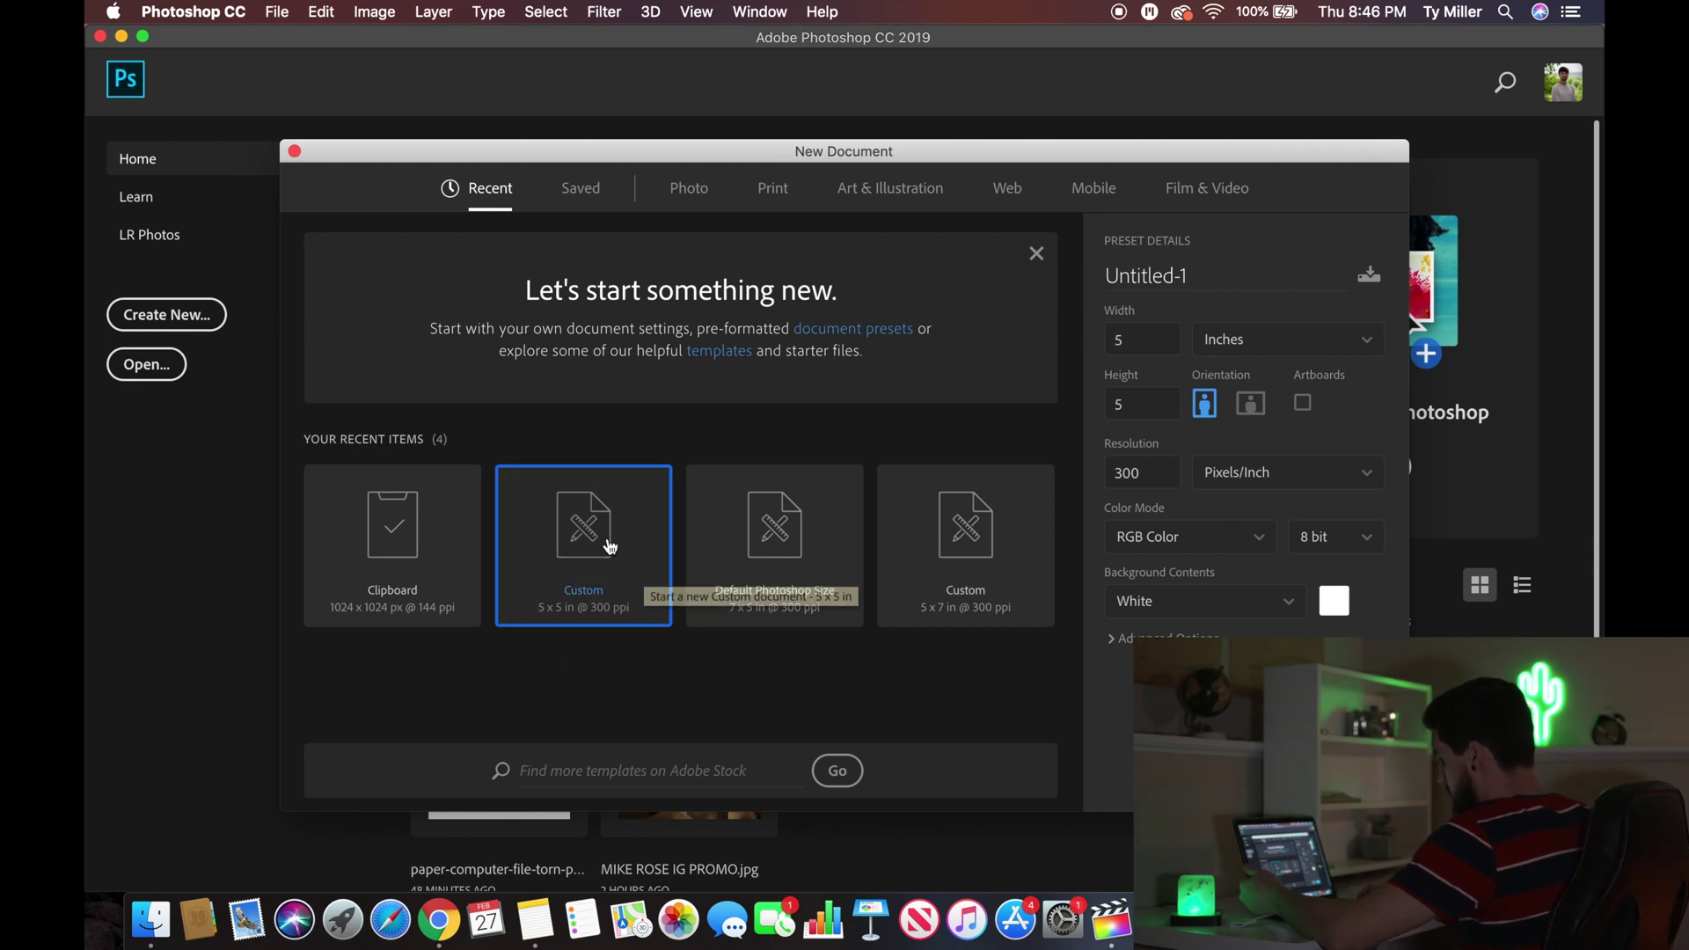
double_click(1149, 343)
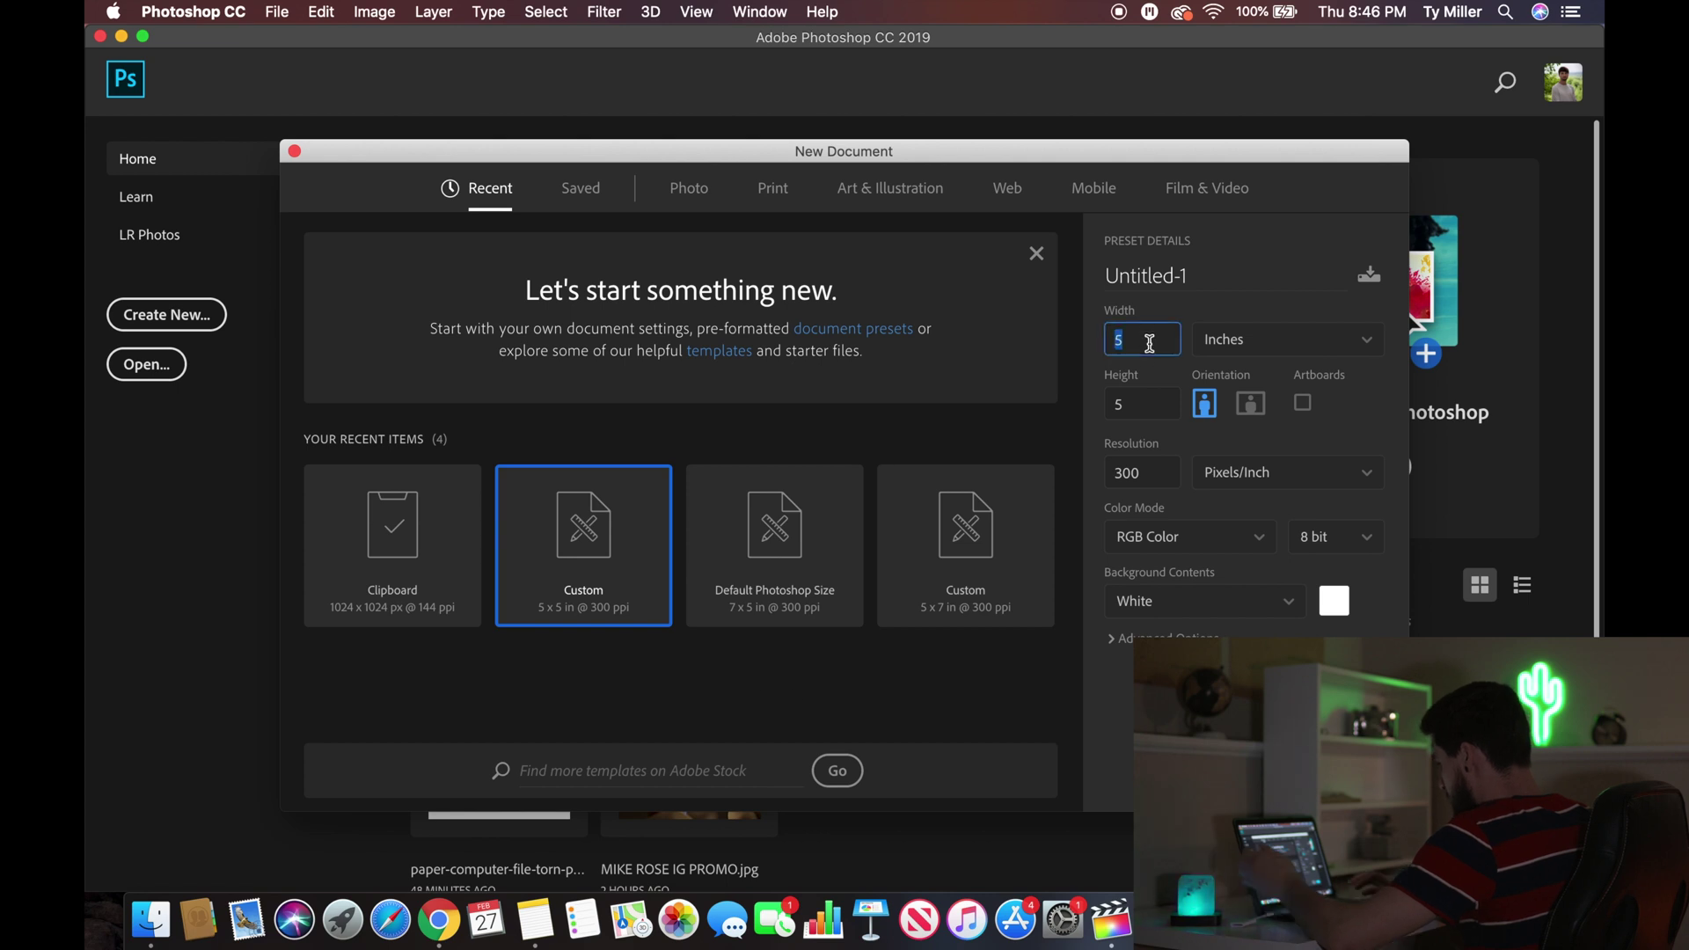
click(1147, 414)
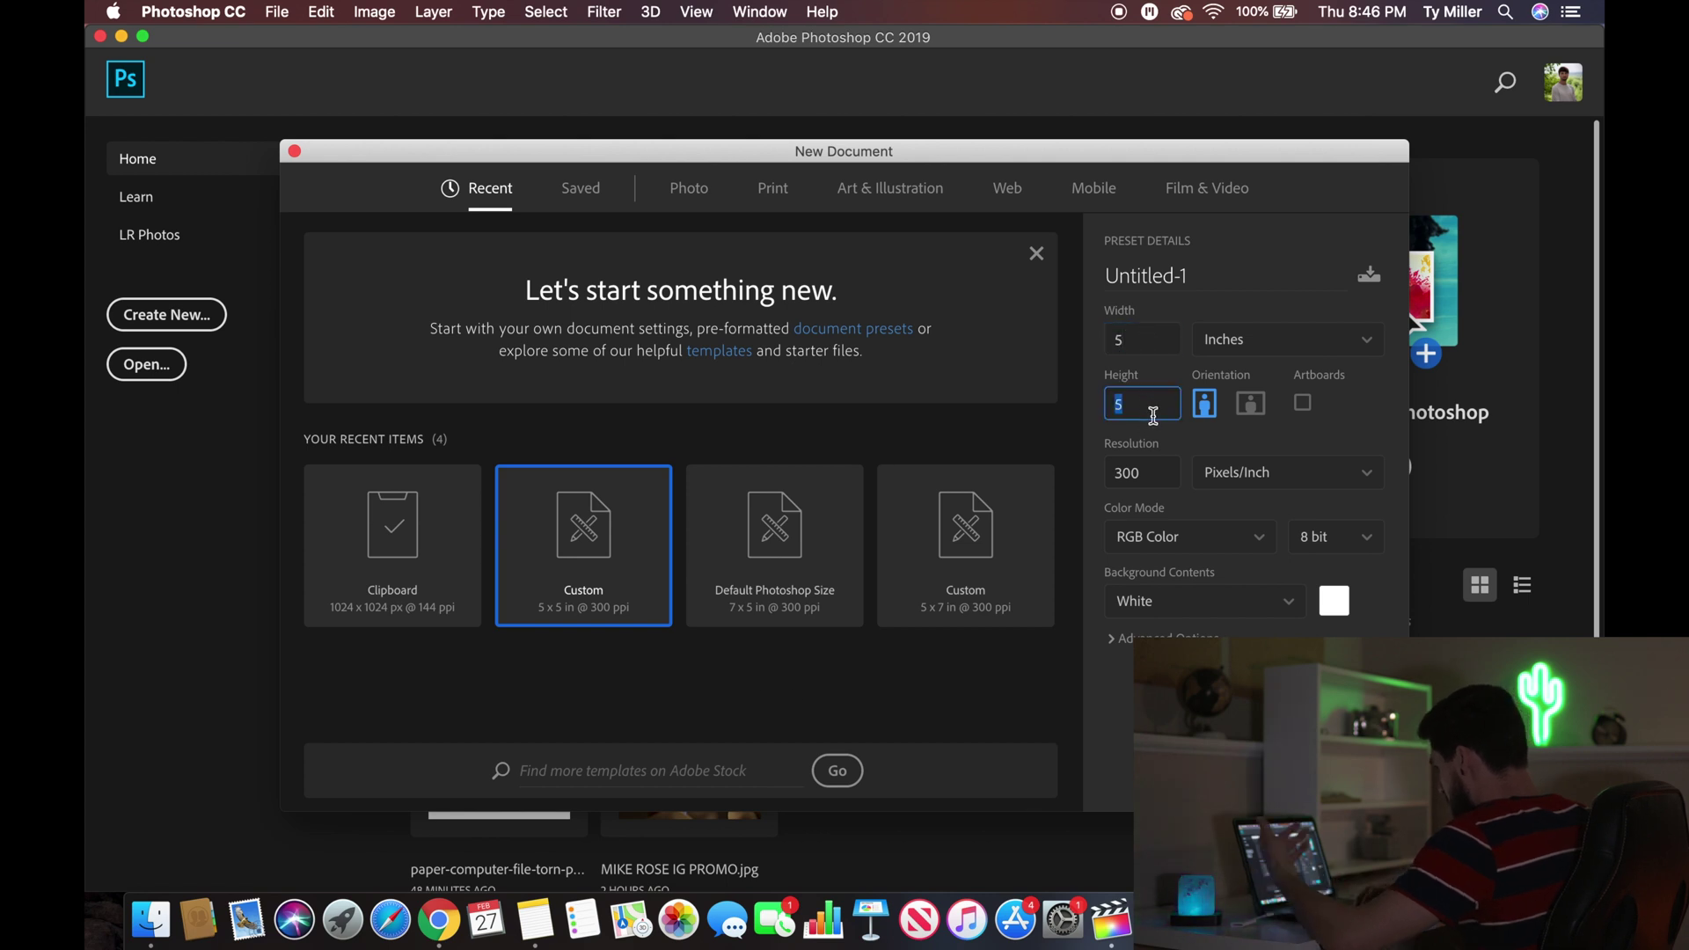
key(Escape)
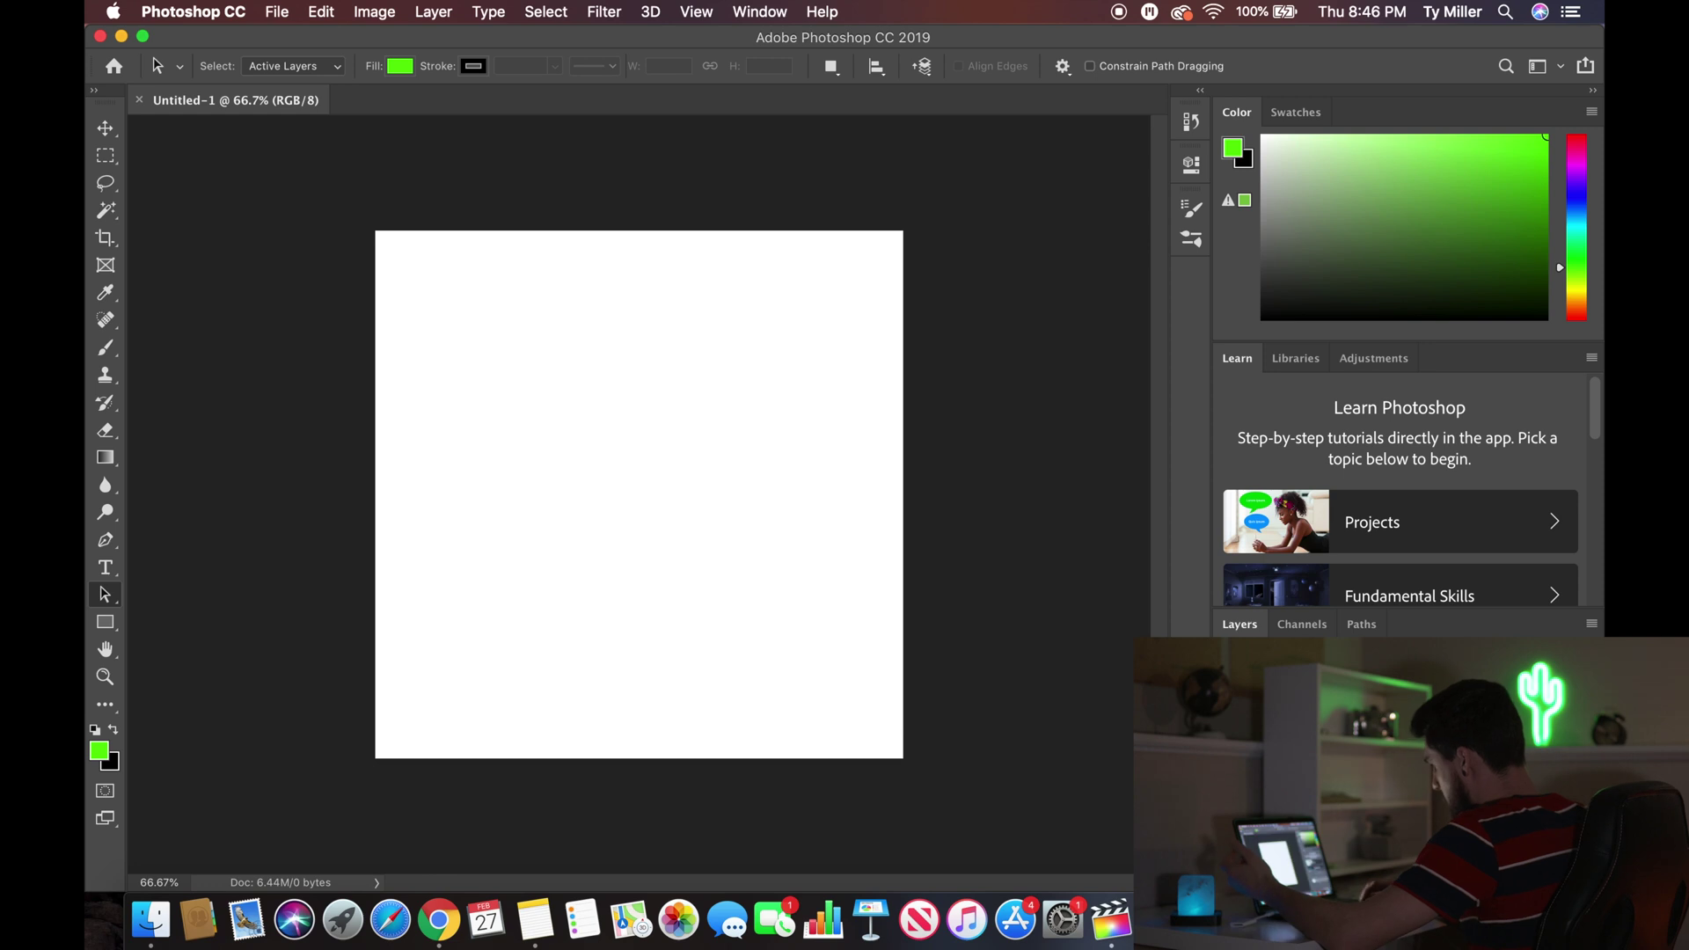
Step: Place the lighter-flame screenshot from the Desktop onto the canvas, positioned along the bottom
click(153, 917)
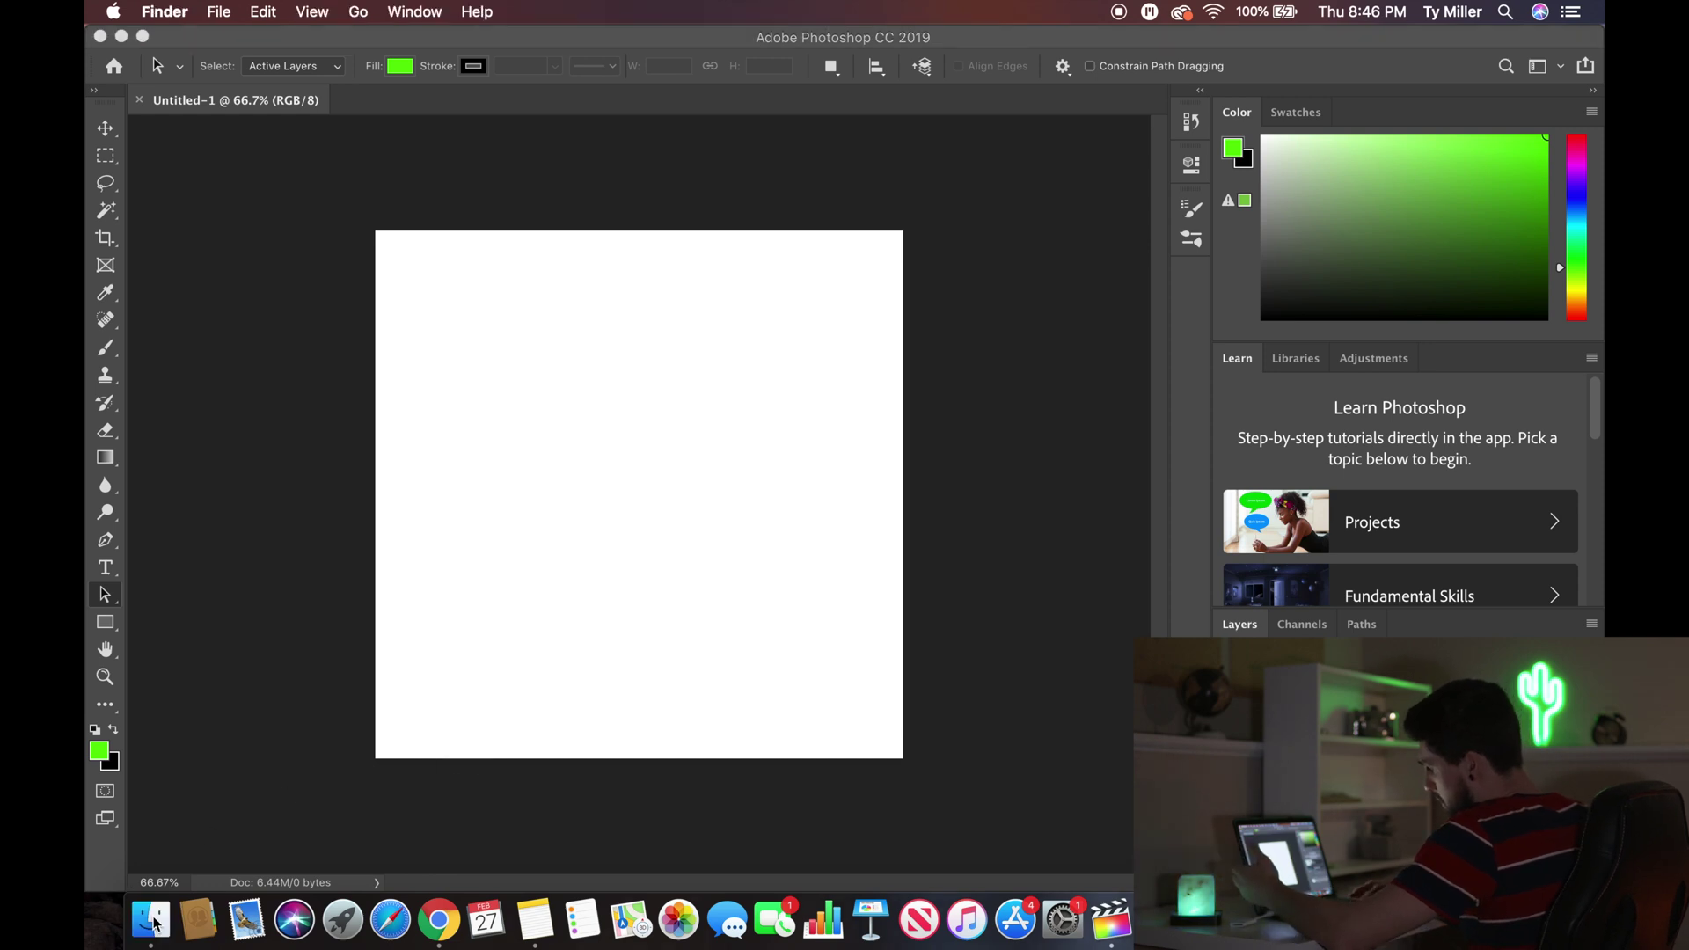
click(320, 375)
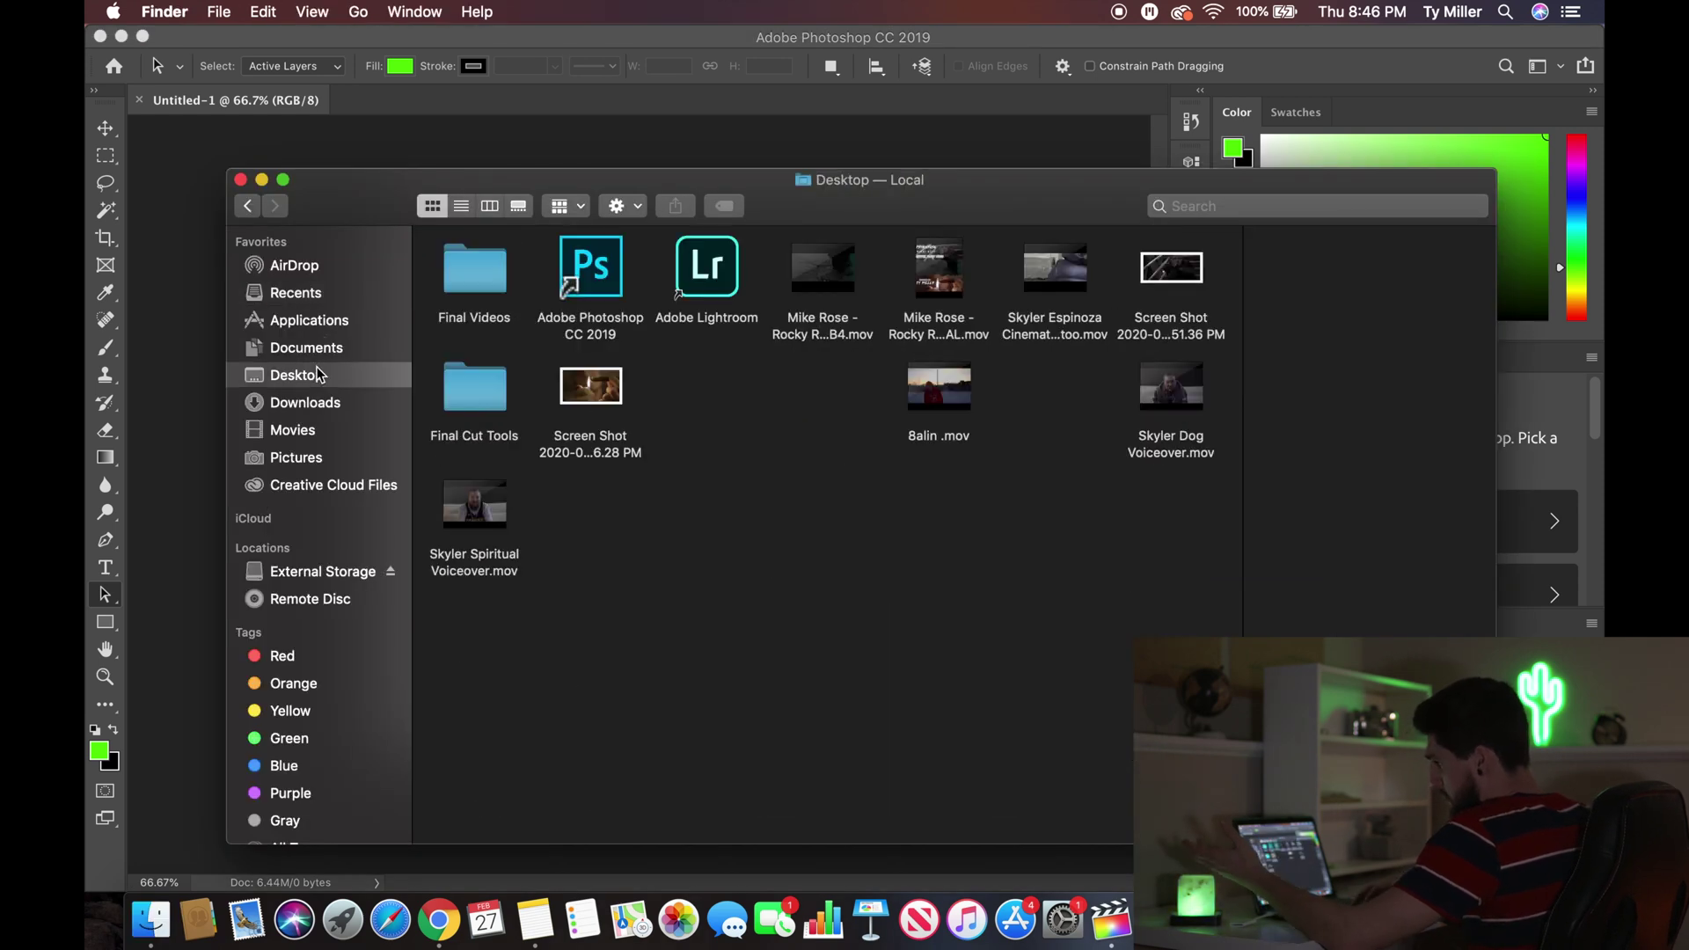
drag(662, 186, 639, 458)
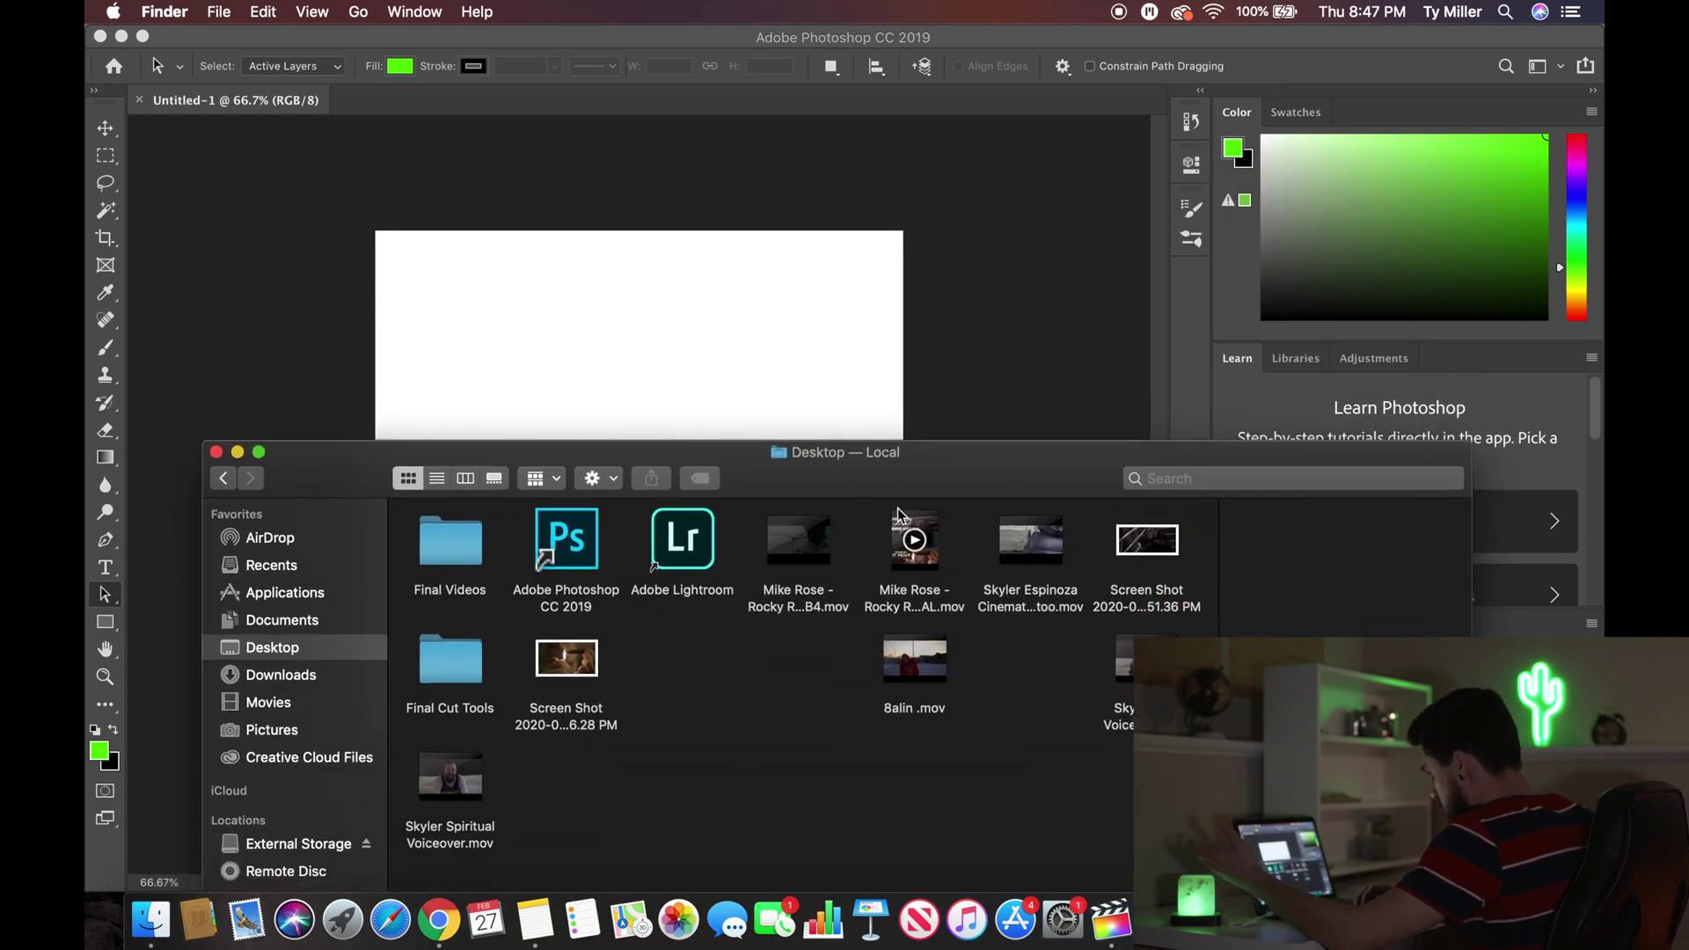
click(585, 666)
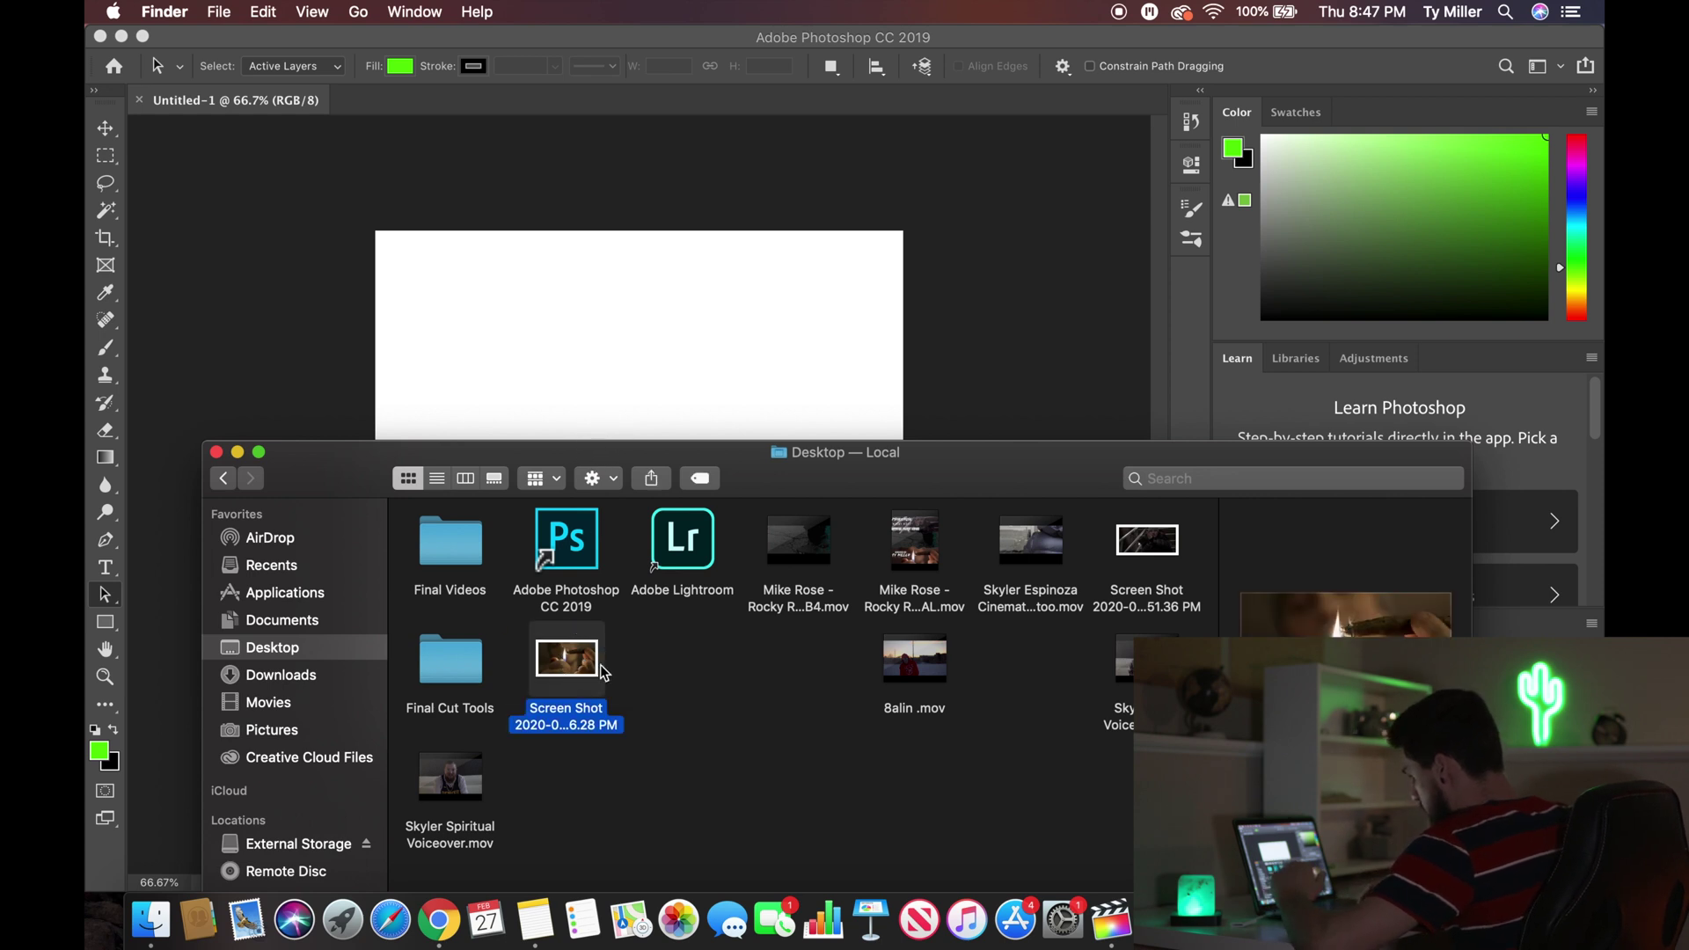
drag(589, 669, 630, 313)
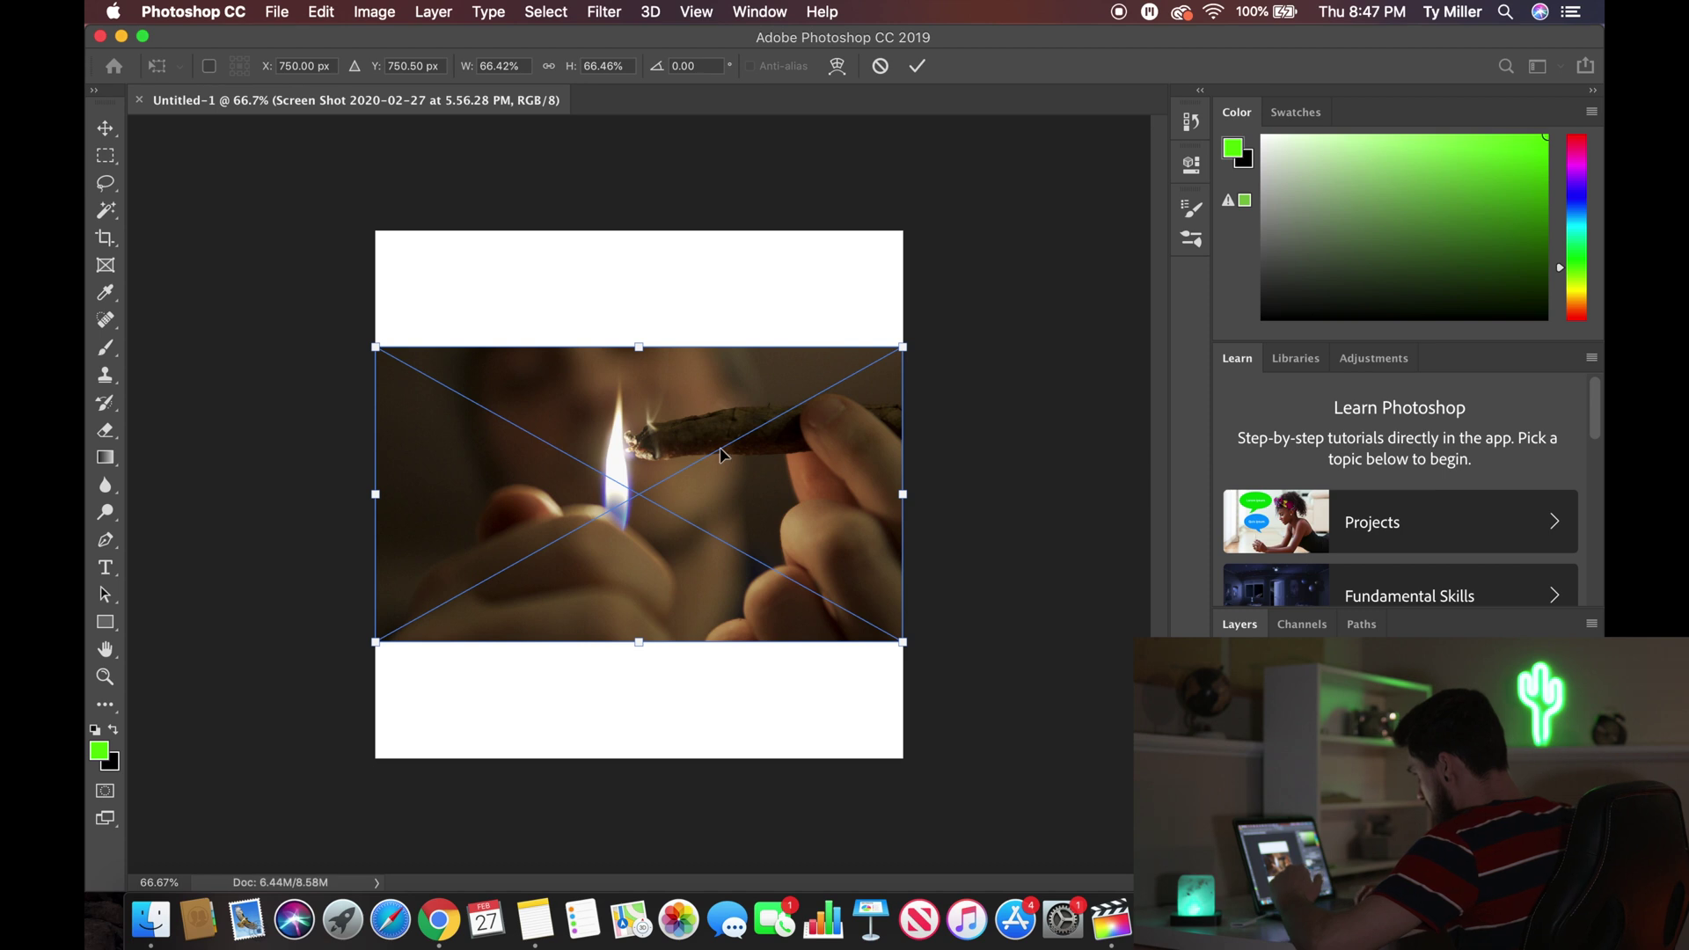
drag(701, 449, 701, 648)
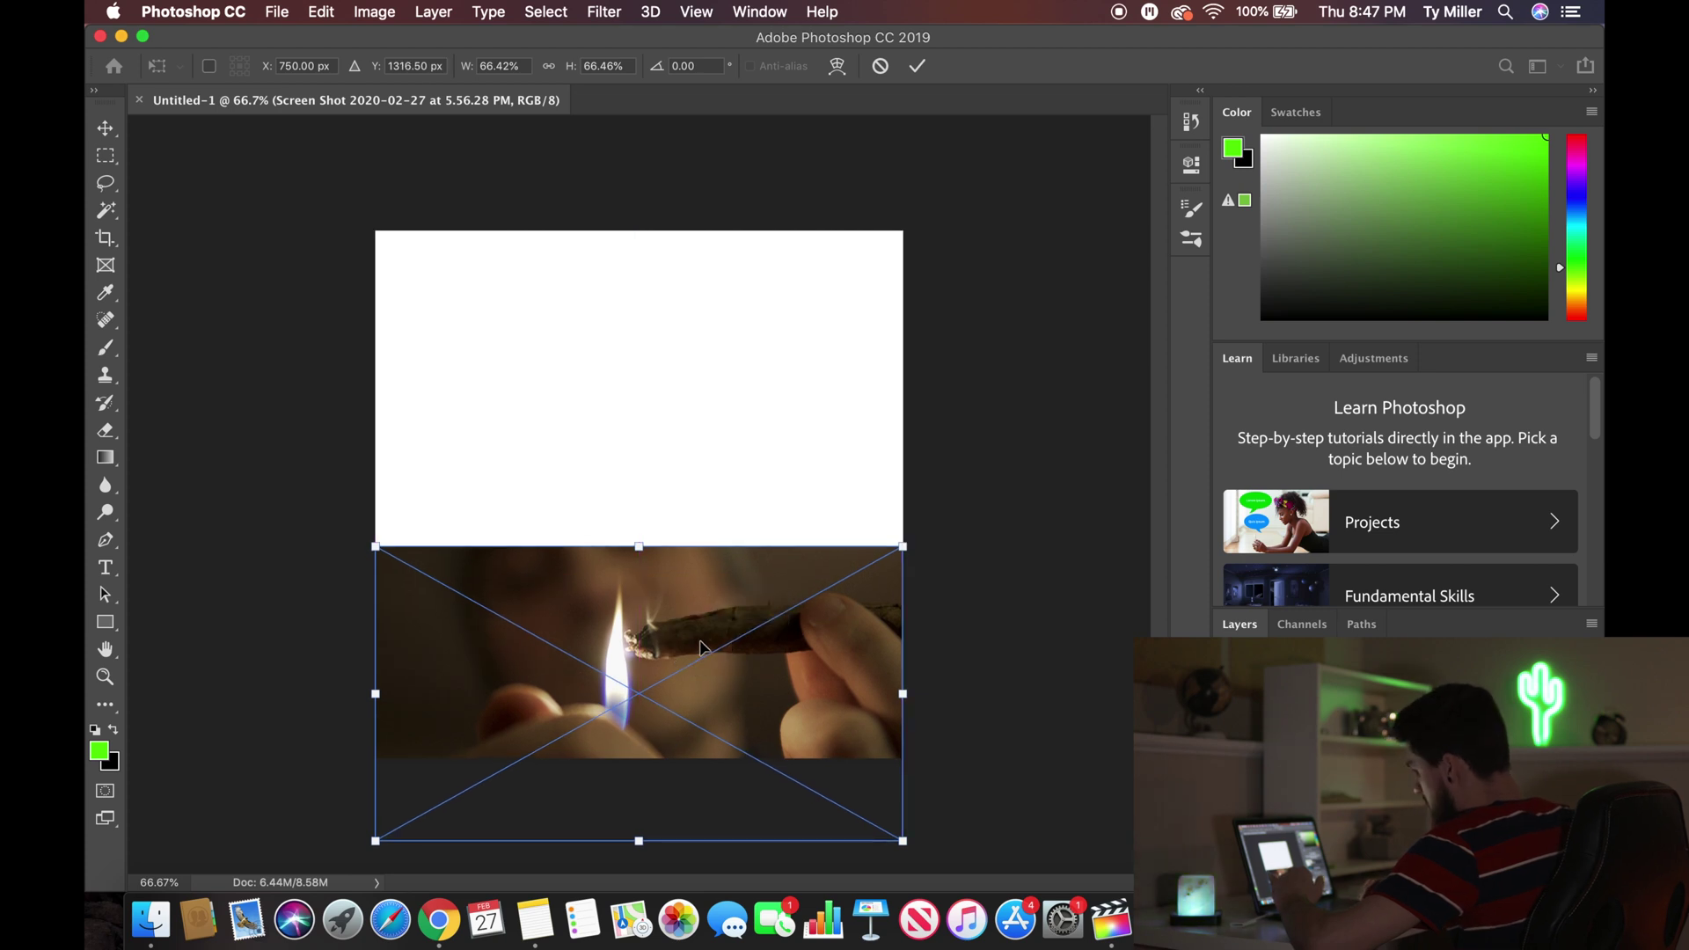
key(Return)
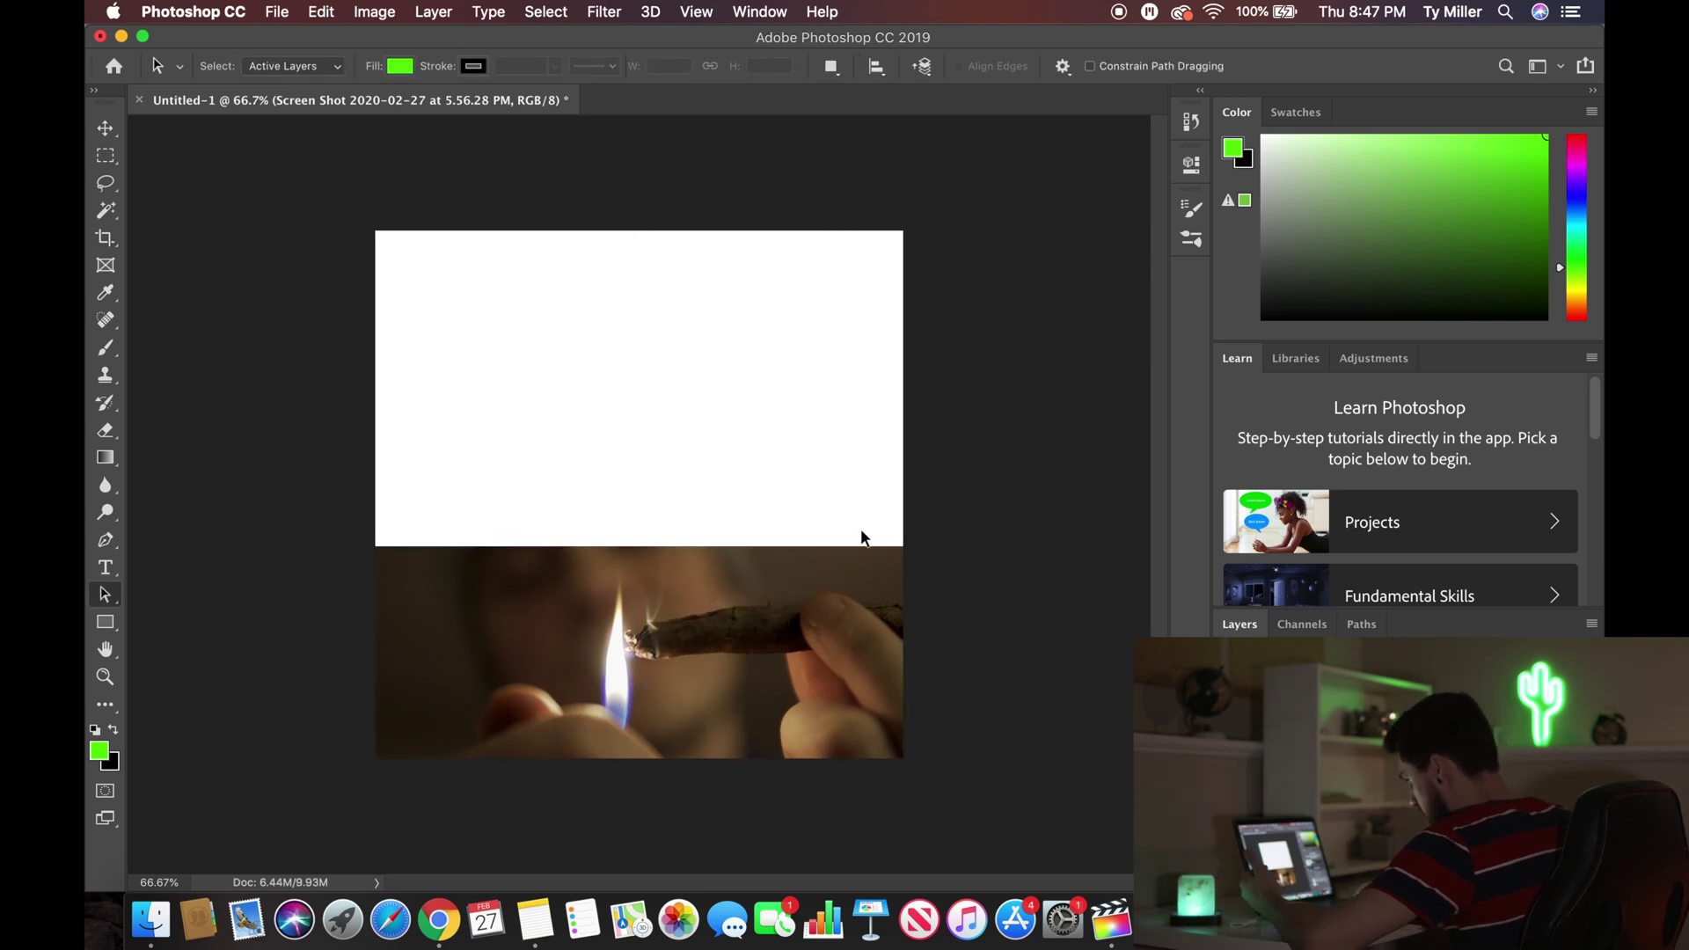
Step: Place the man-on-stairs screenshot across the canvas top, leaving a white gap below
click(150, 920)
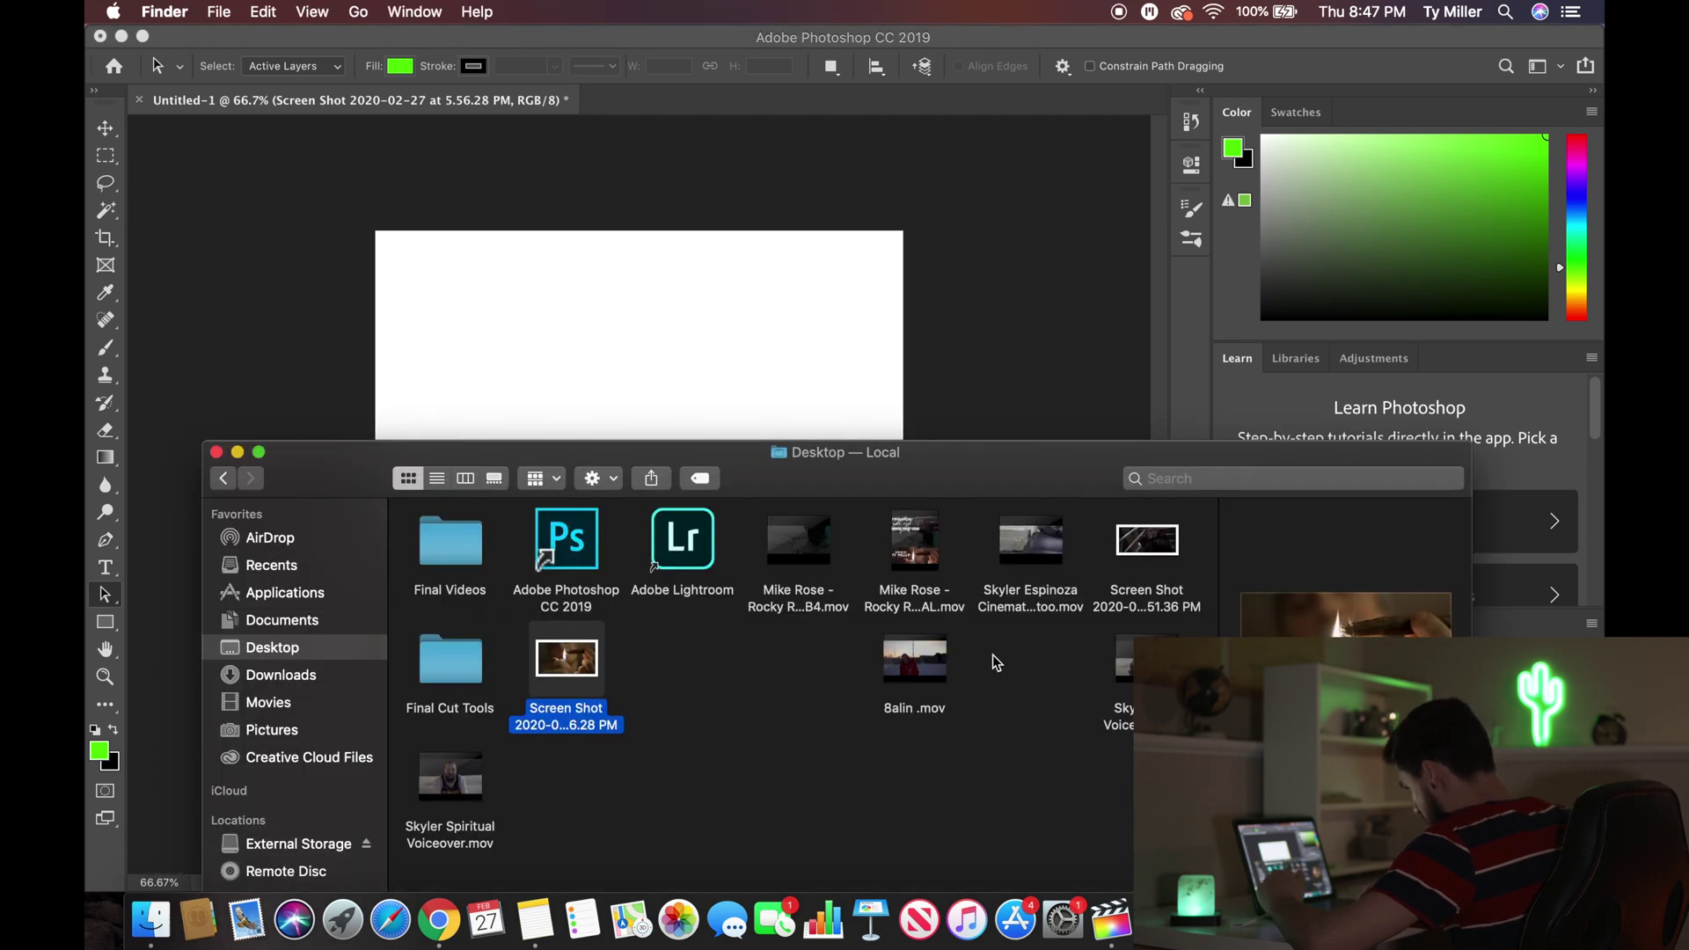
click(1143, 538)
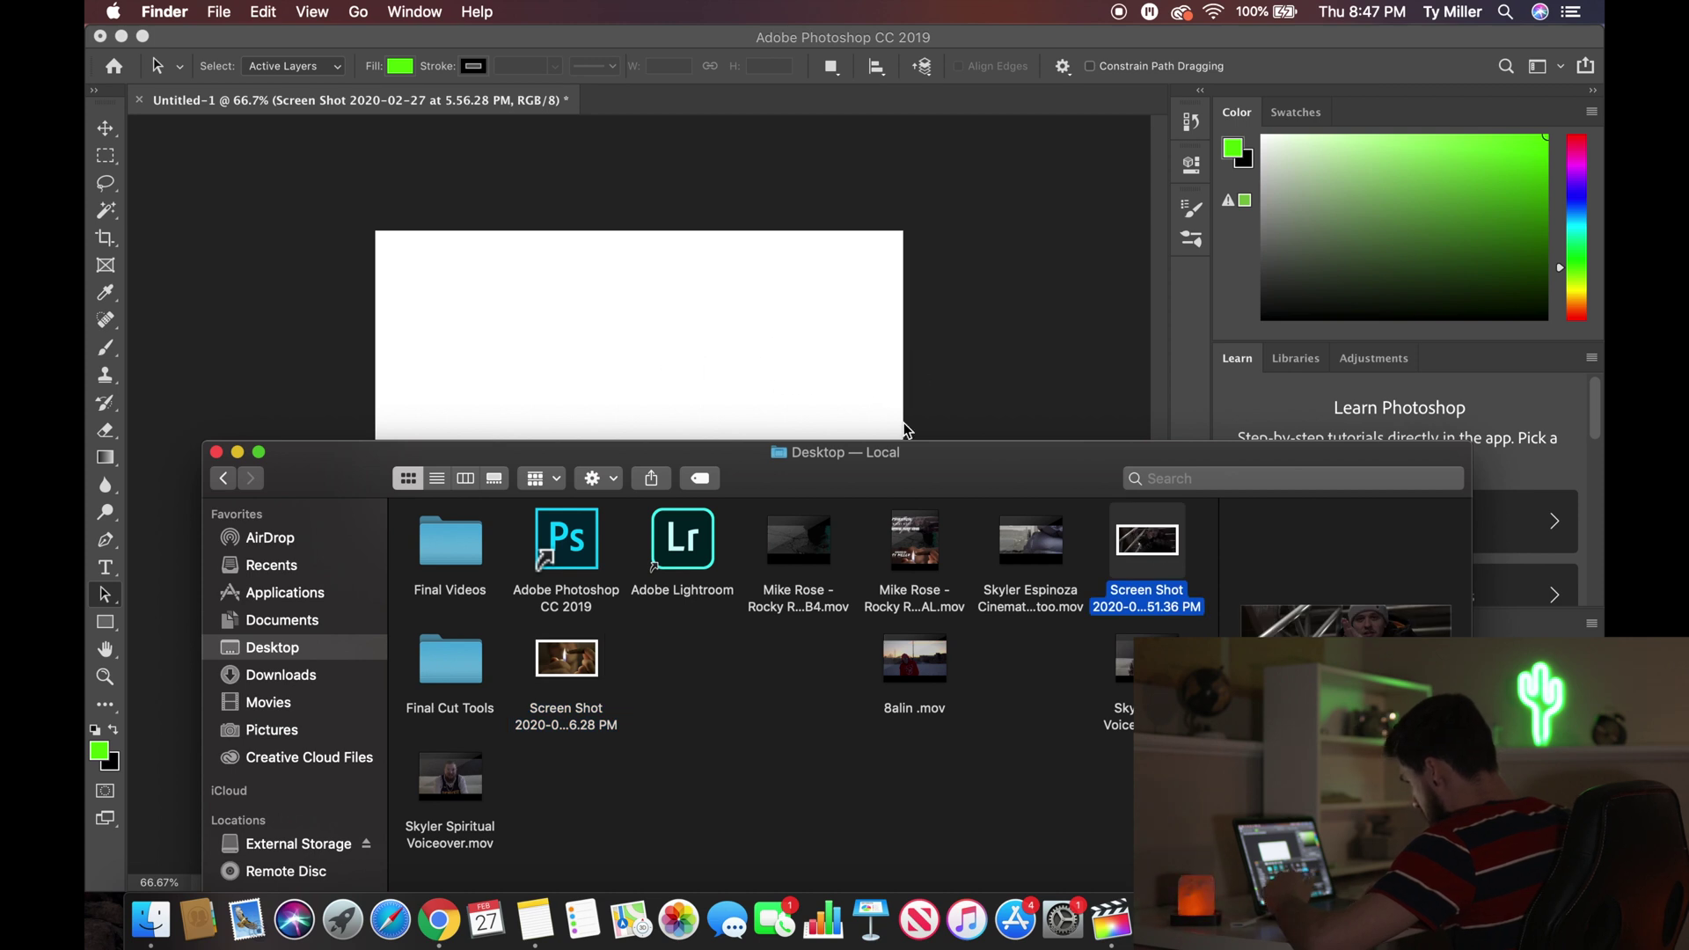
drag(1161, 538, 799, 335)
drag(684, 474, 684, 327)
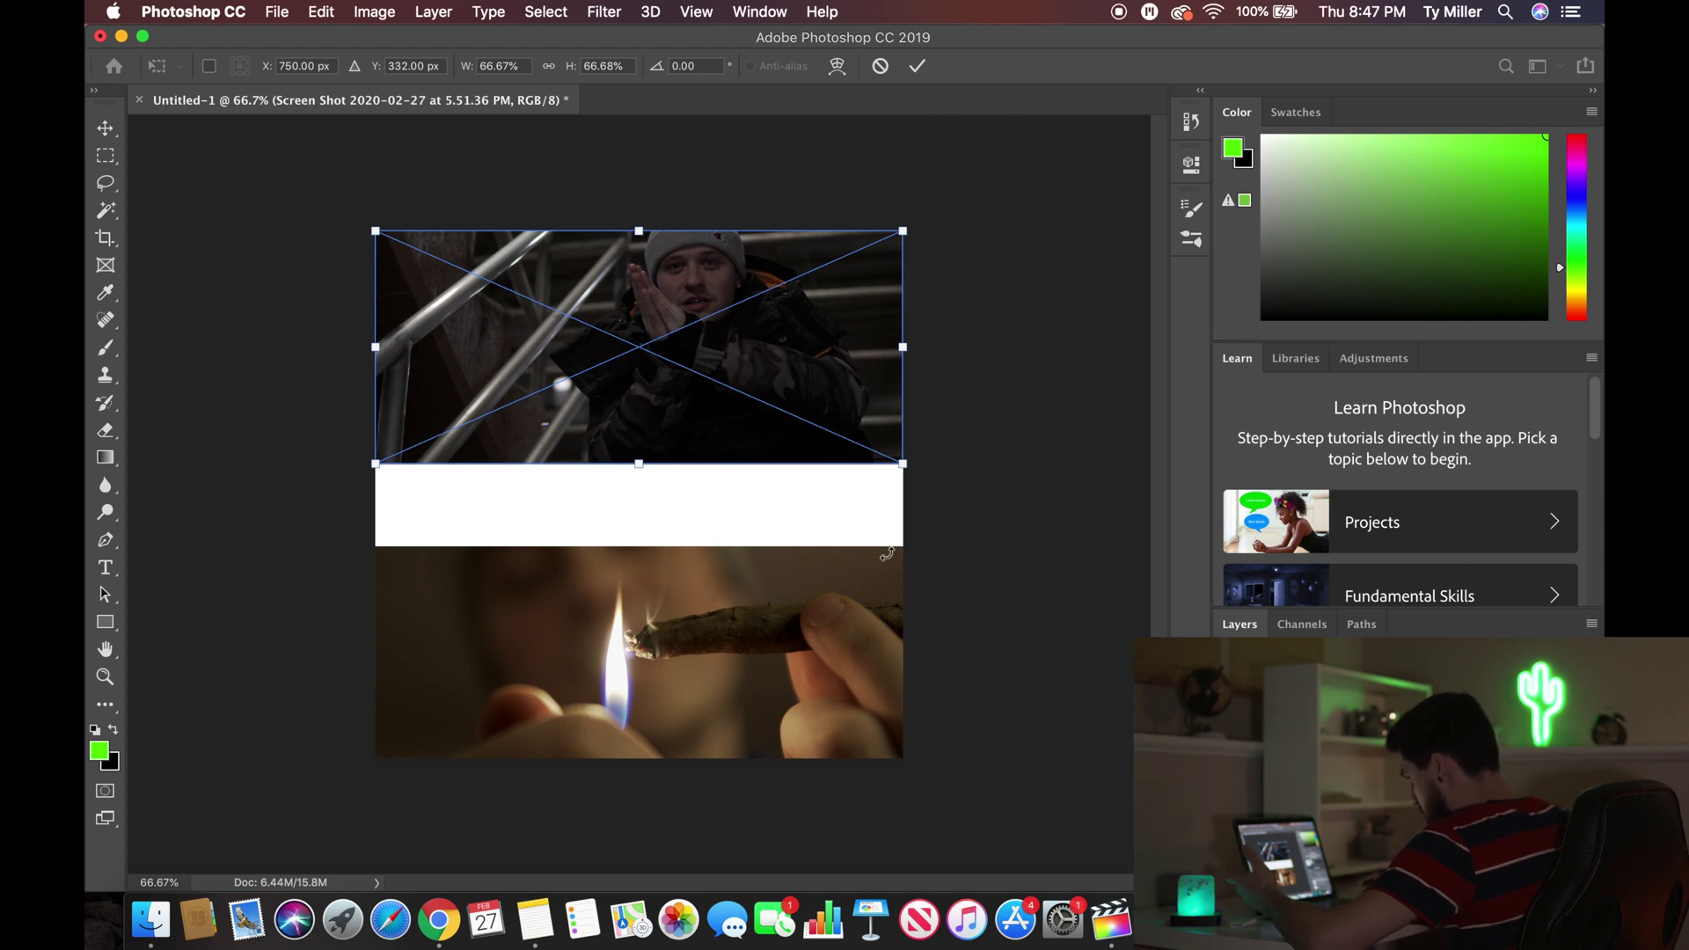
key(Return)
key(a)
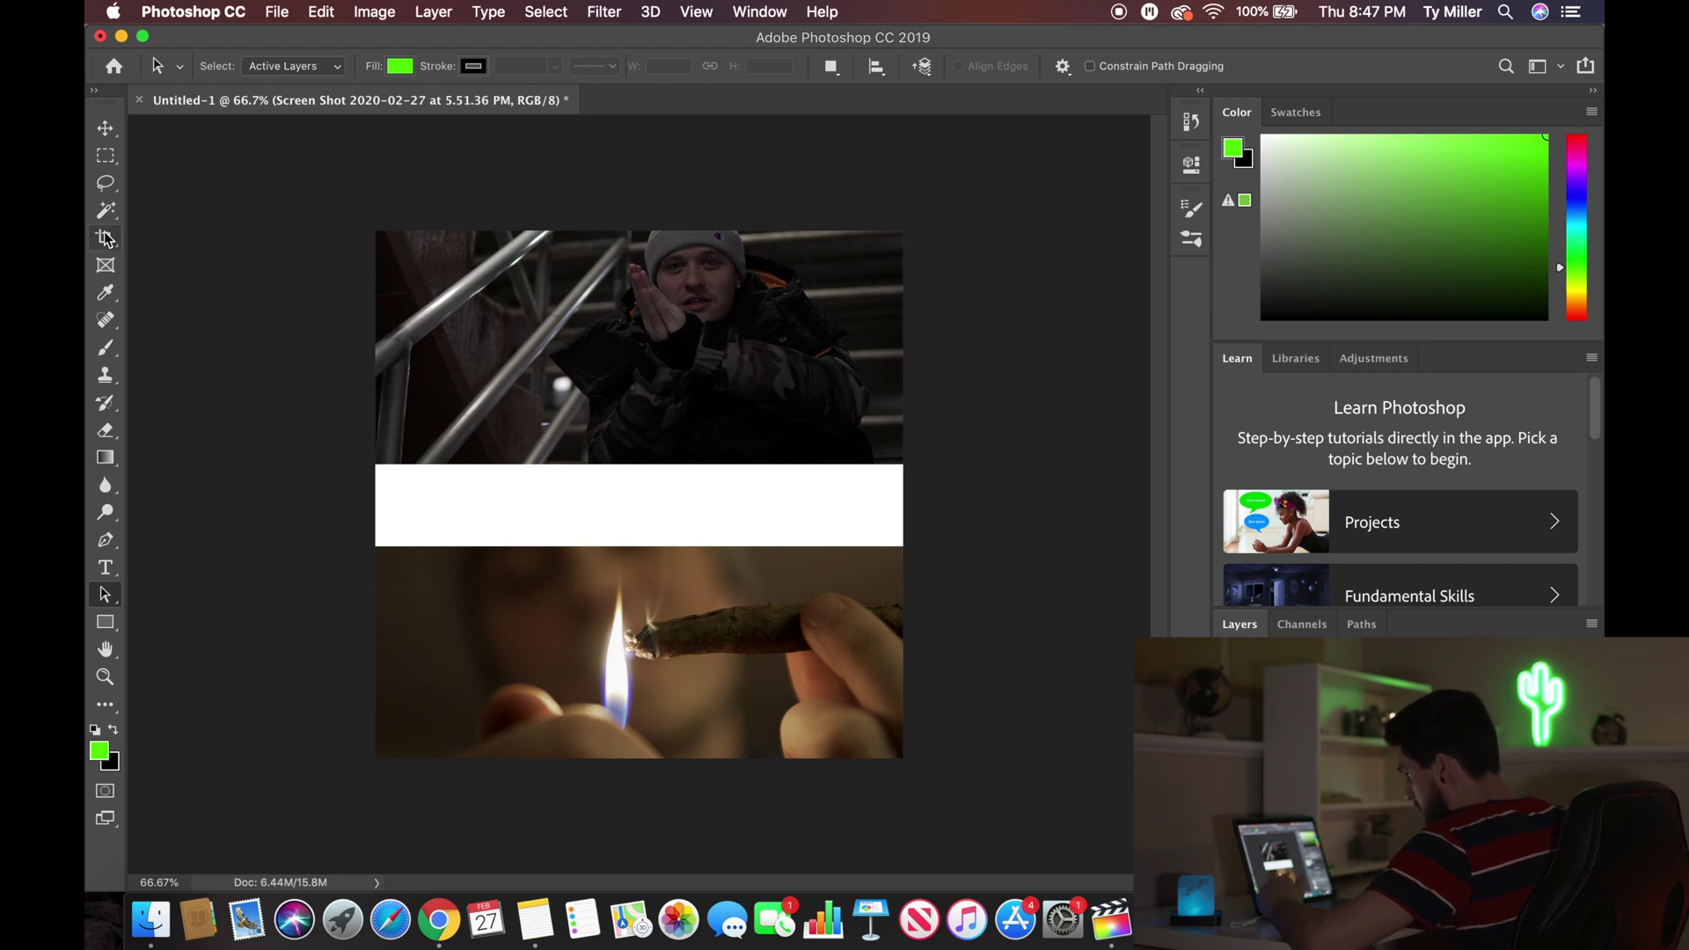
Step: Choose the 2029 px torn-paper brush preset and allow the top photo to be rasterized
click(105, 347)
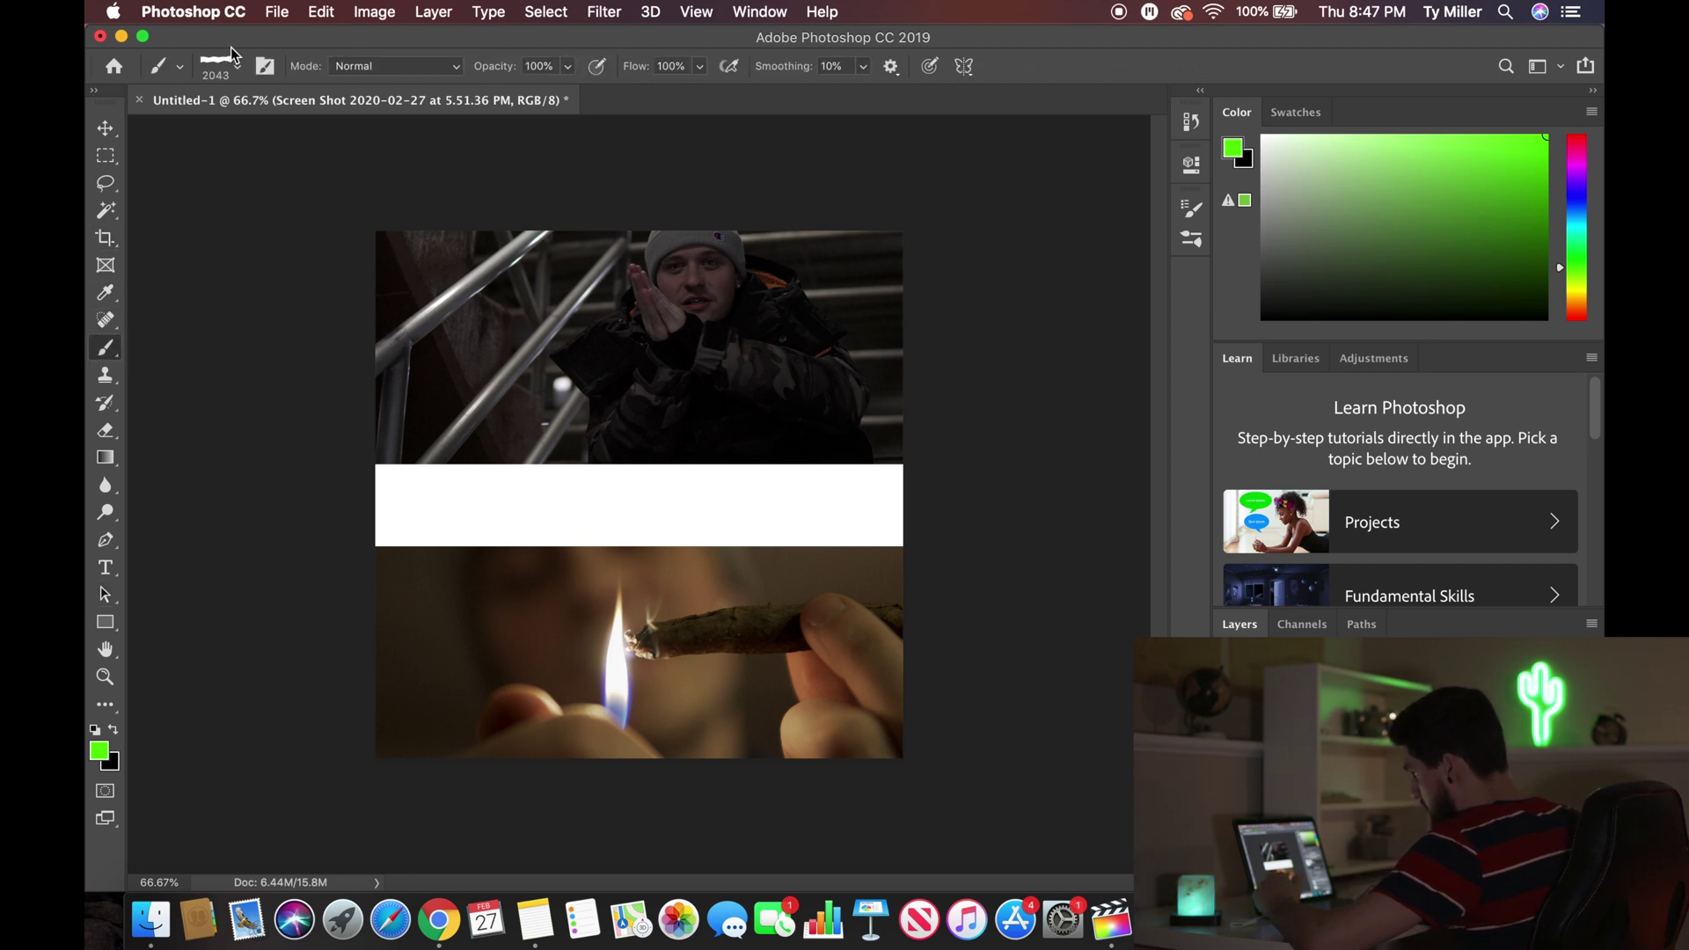
click(234, 75)
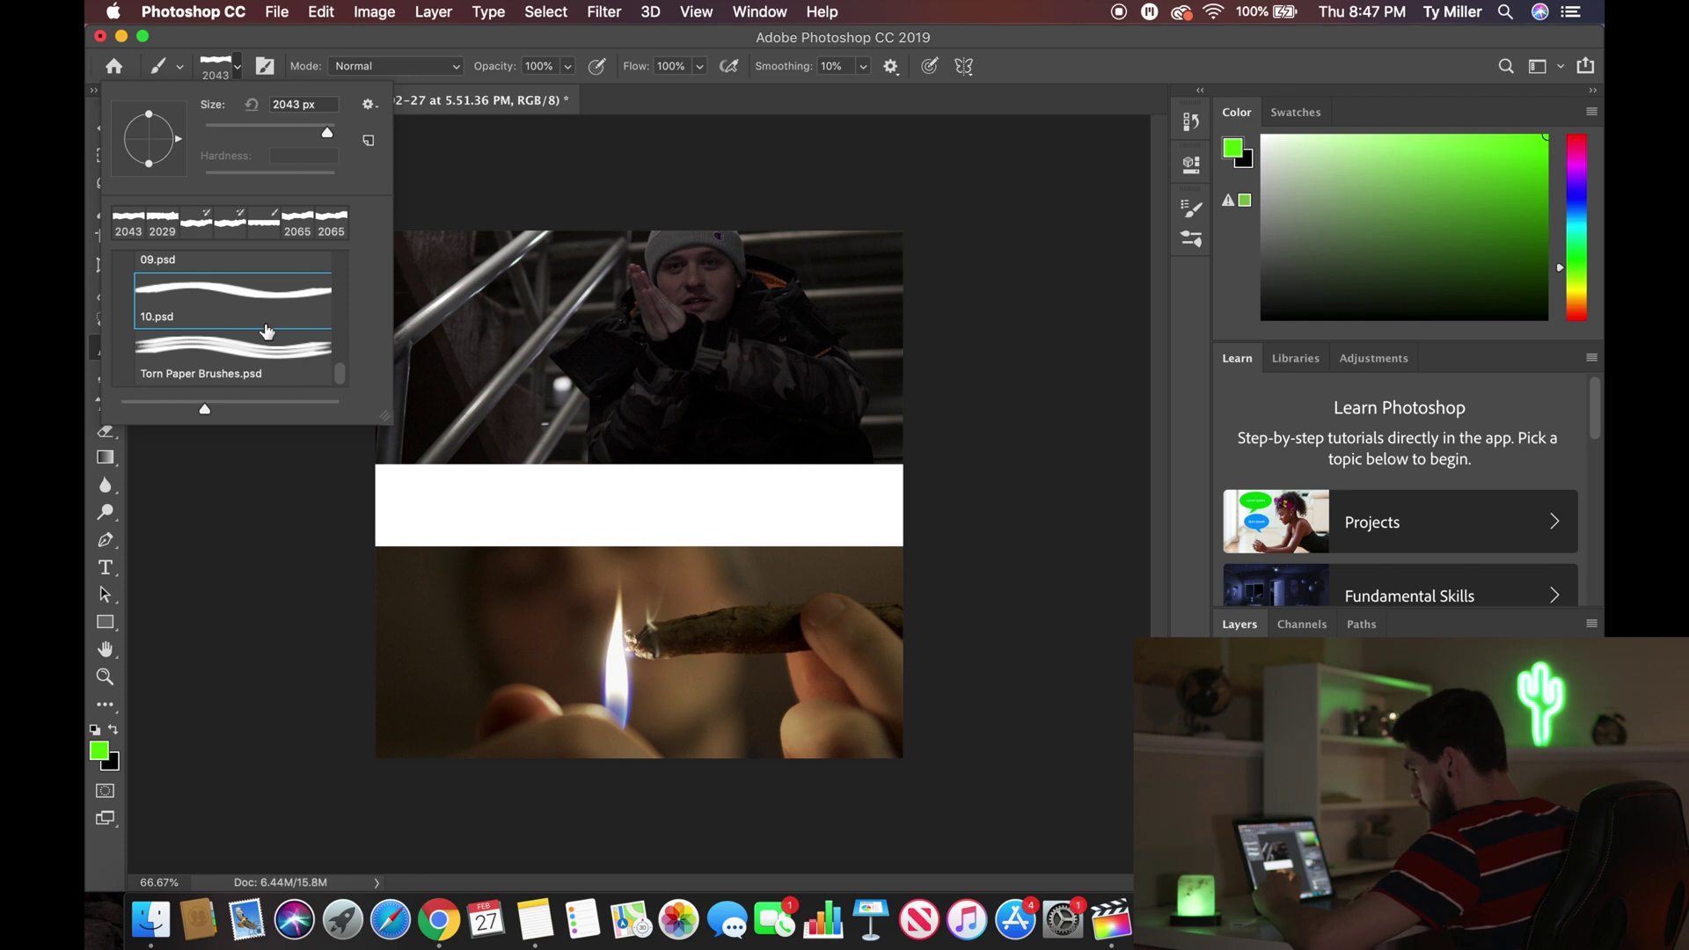
scroll(268, 331, up, 10)
scroll(268, 331, down, 6)
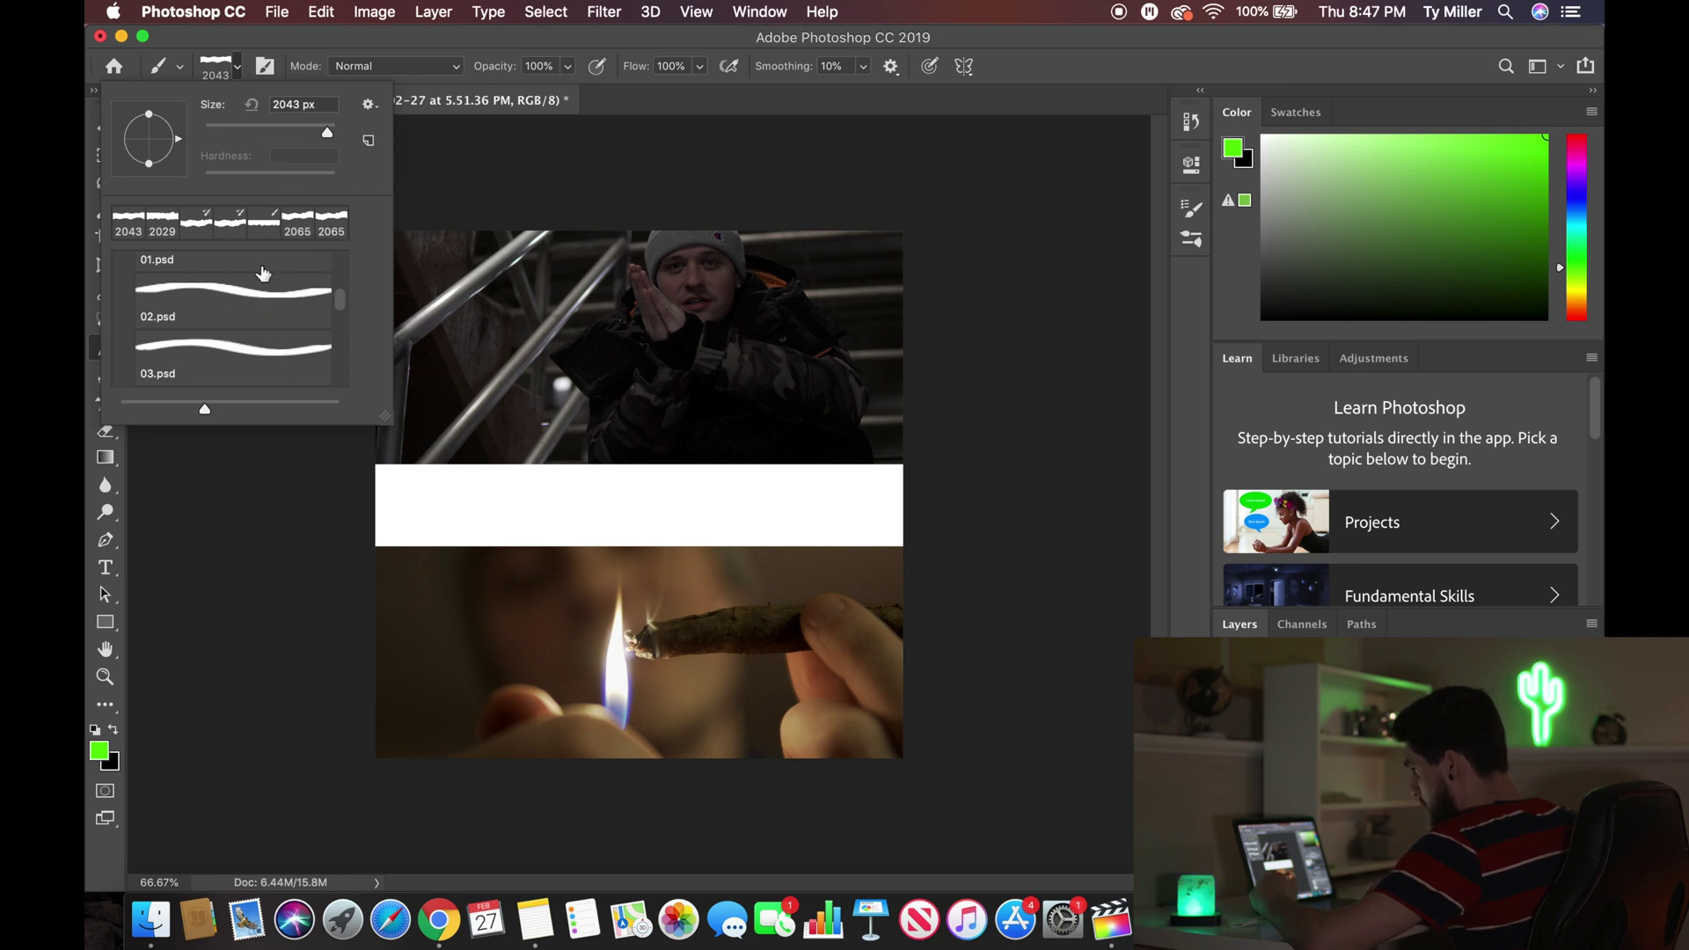
click(170, 224)
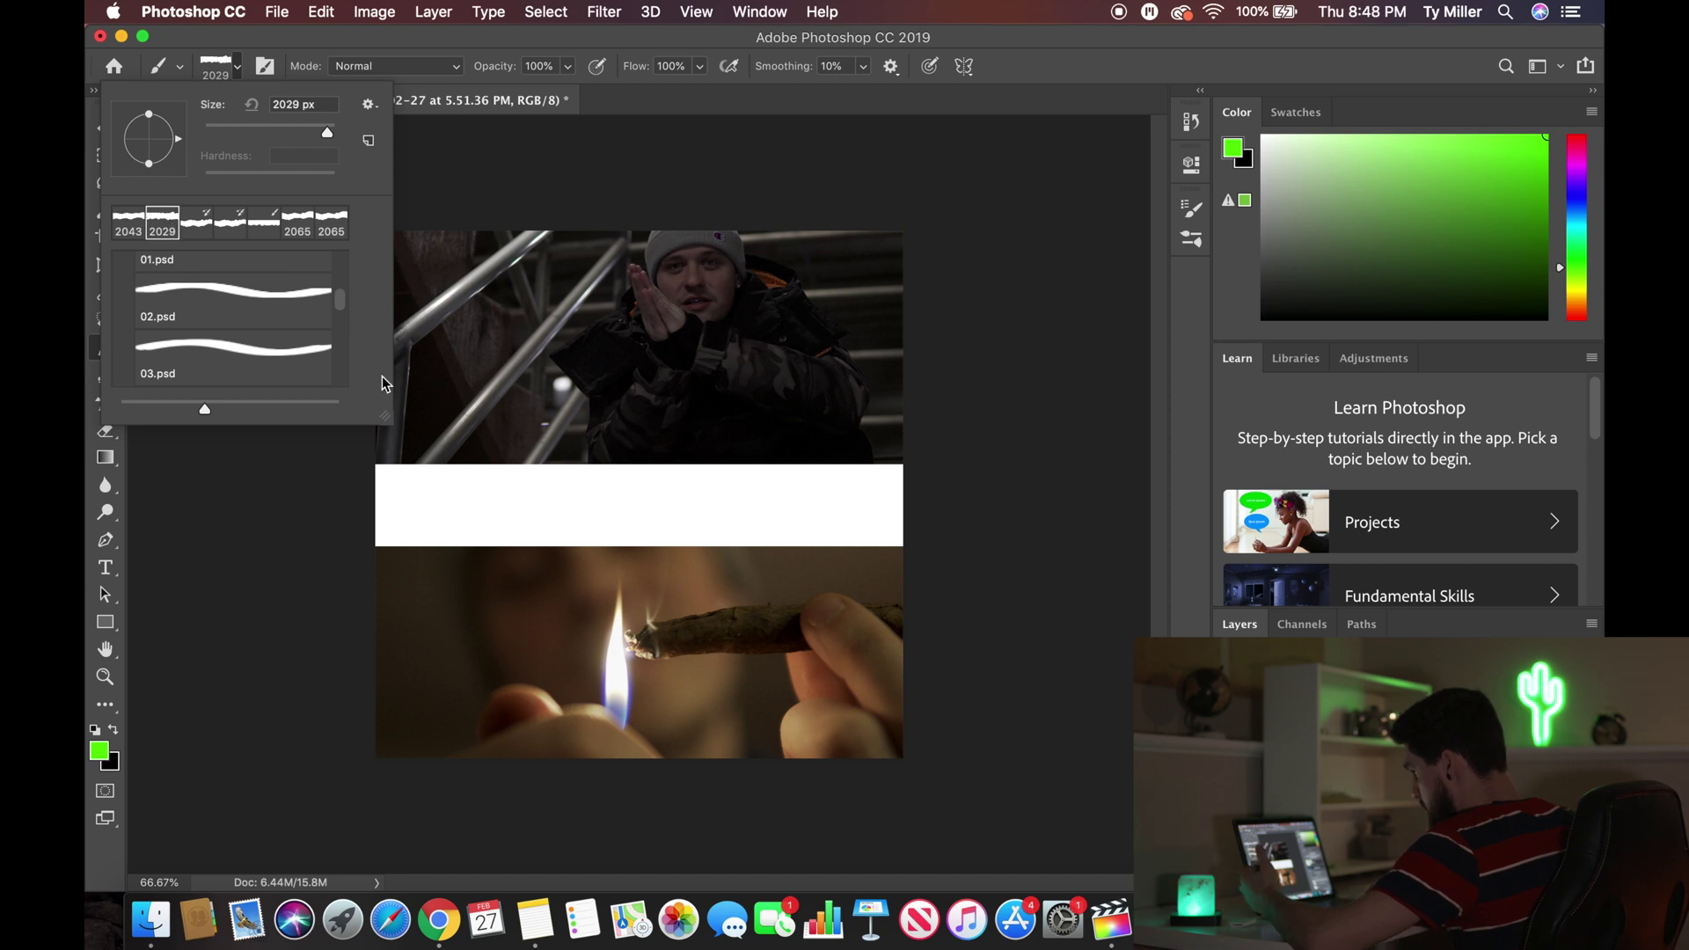
click(565, 422)
click(568, 426)
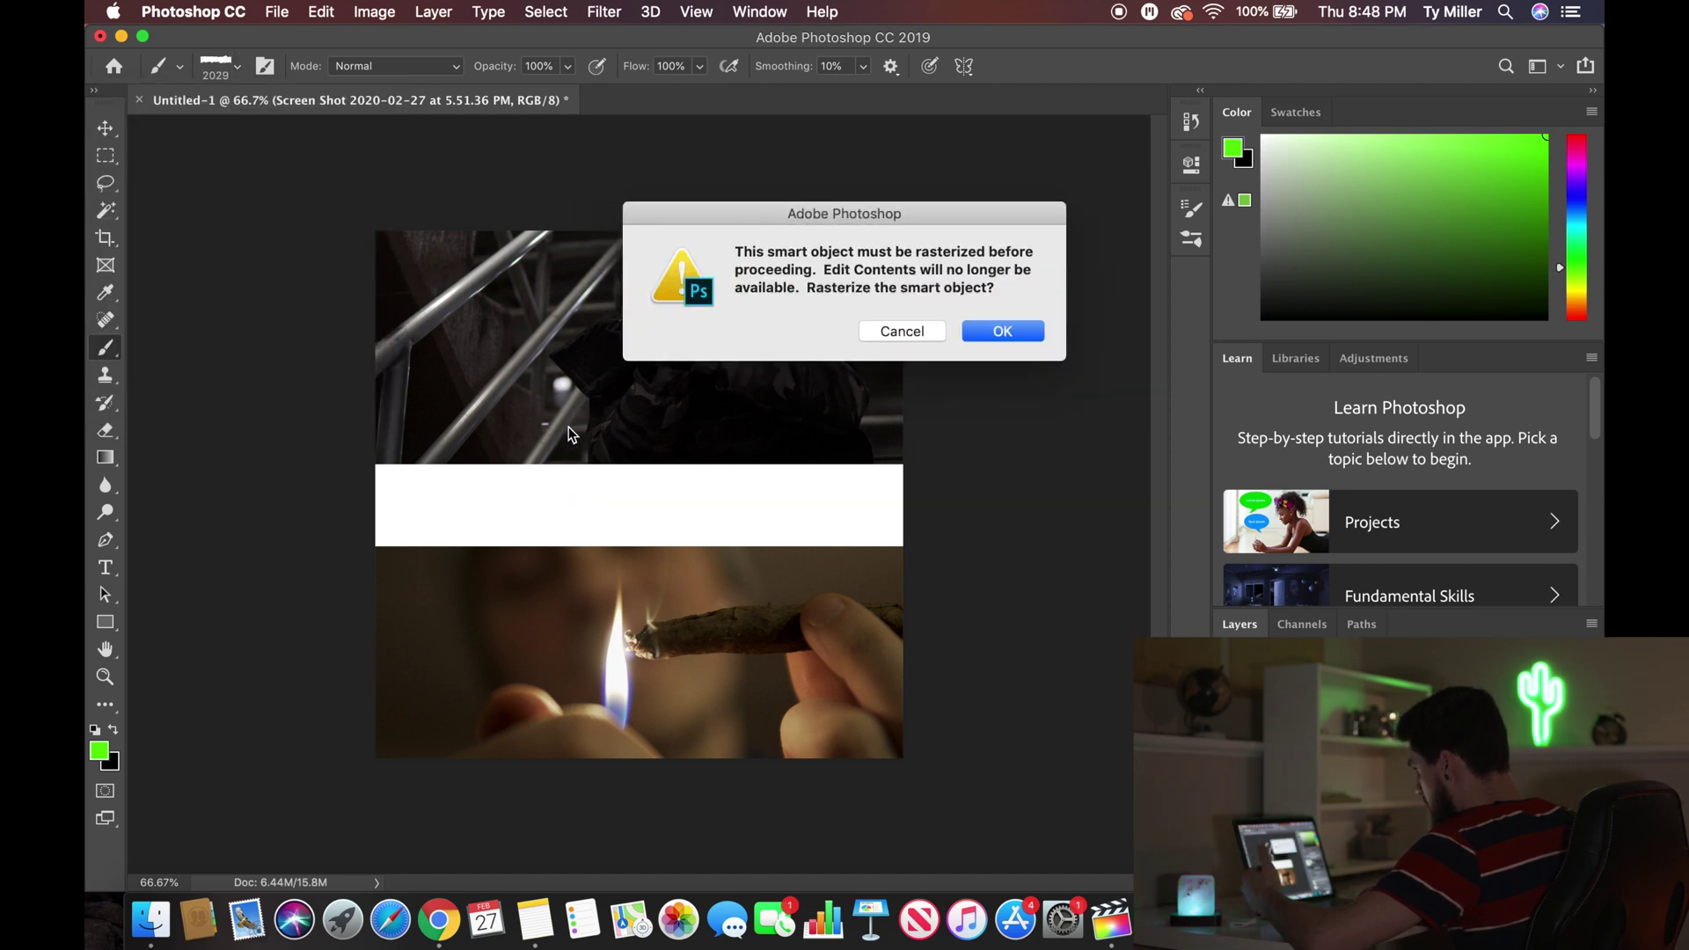
click(1003, 331)
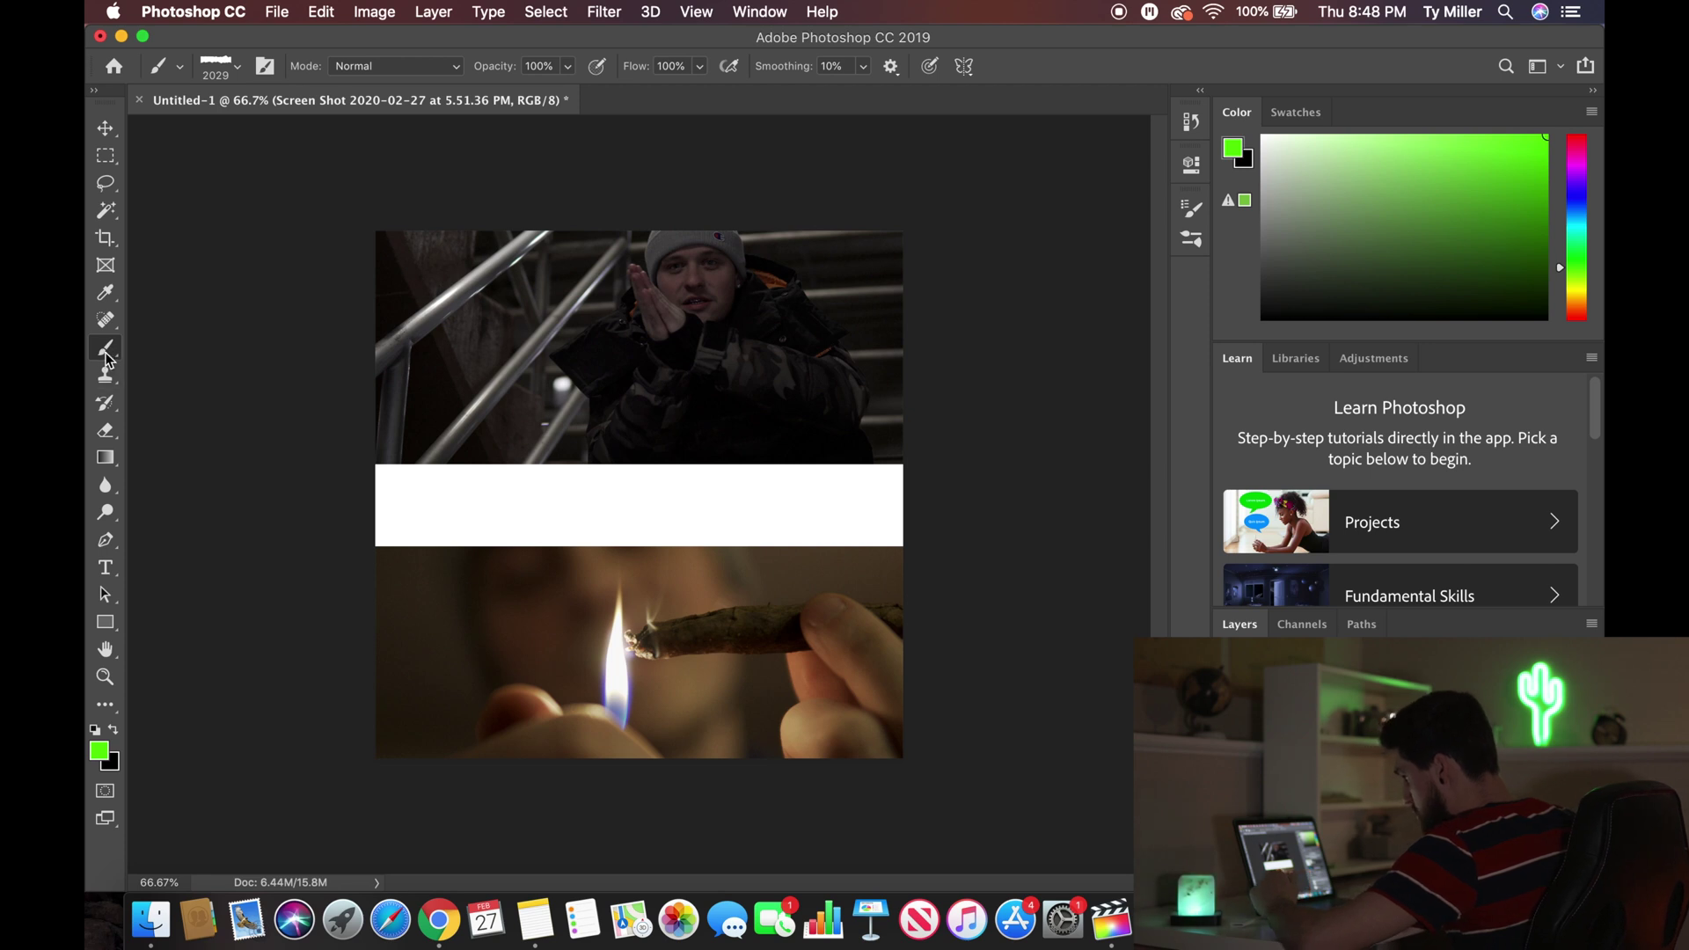
Step: Reselect the 2029 px torn-paper brush tip with the Brush tool active
click(113, 406)
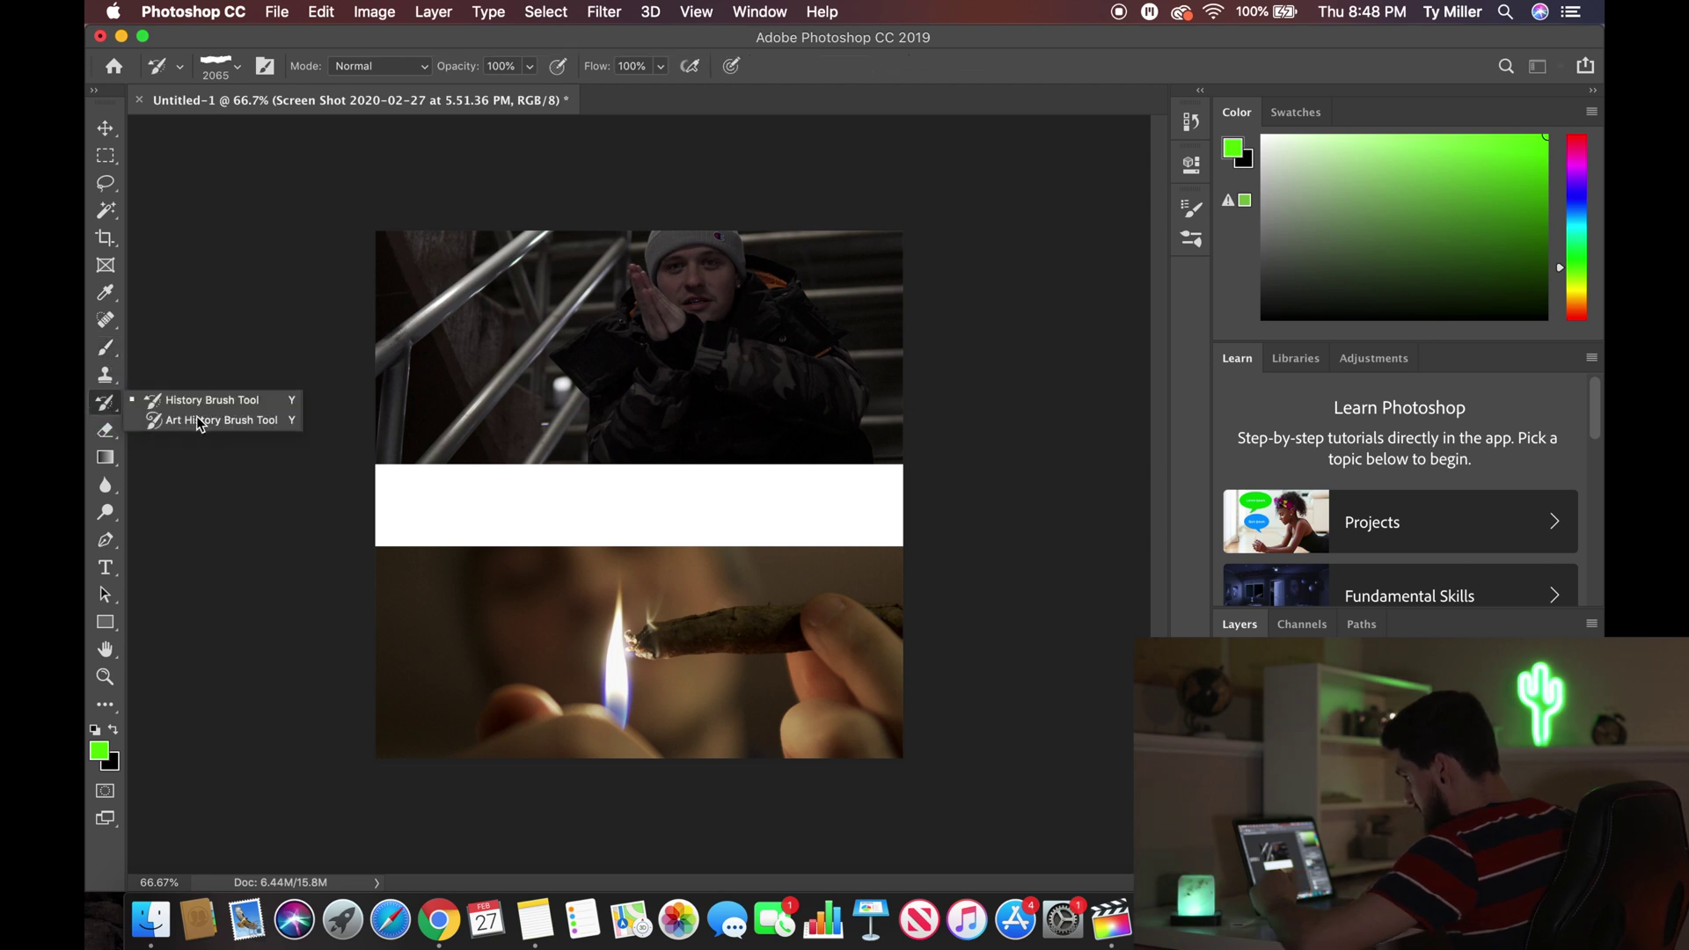
click(107, 406)
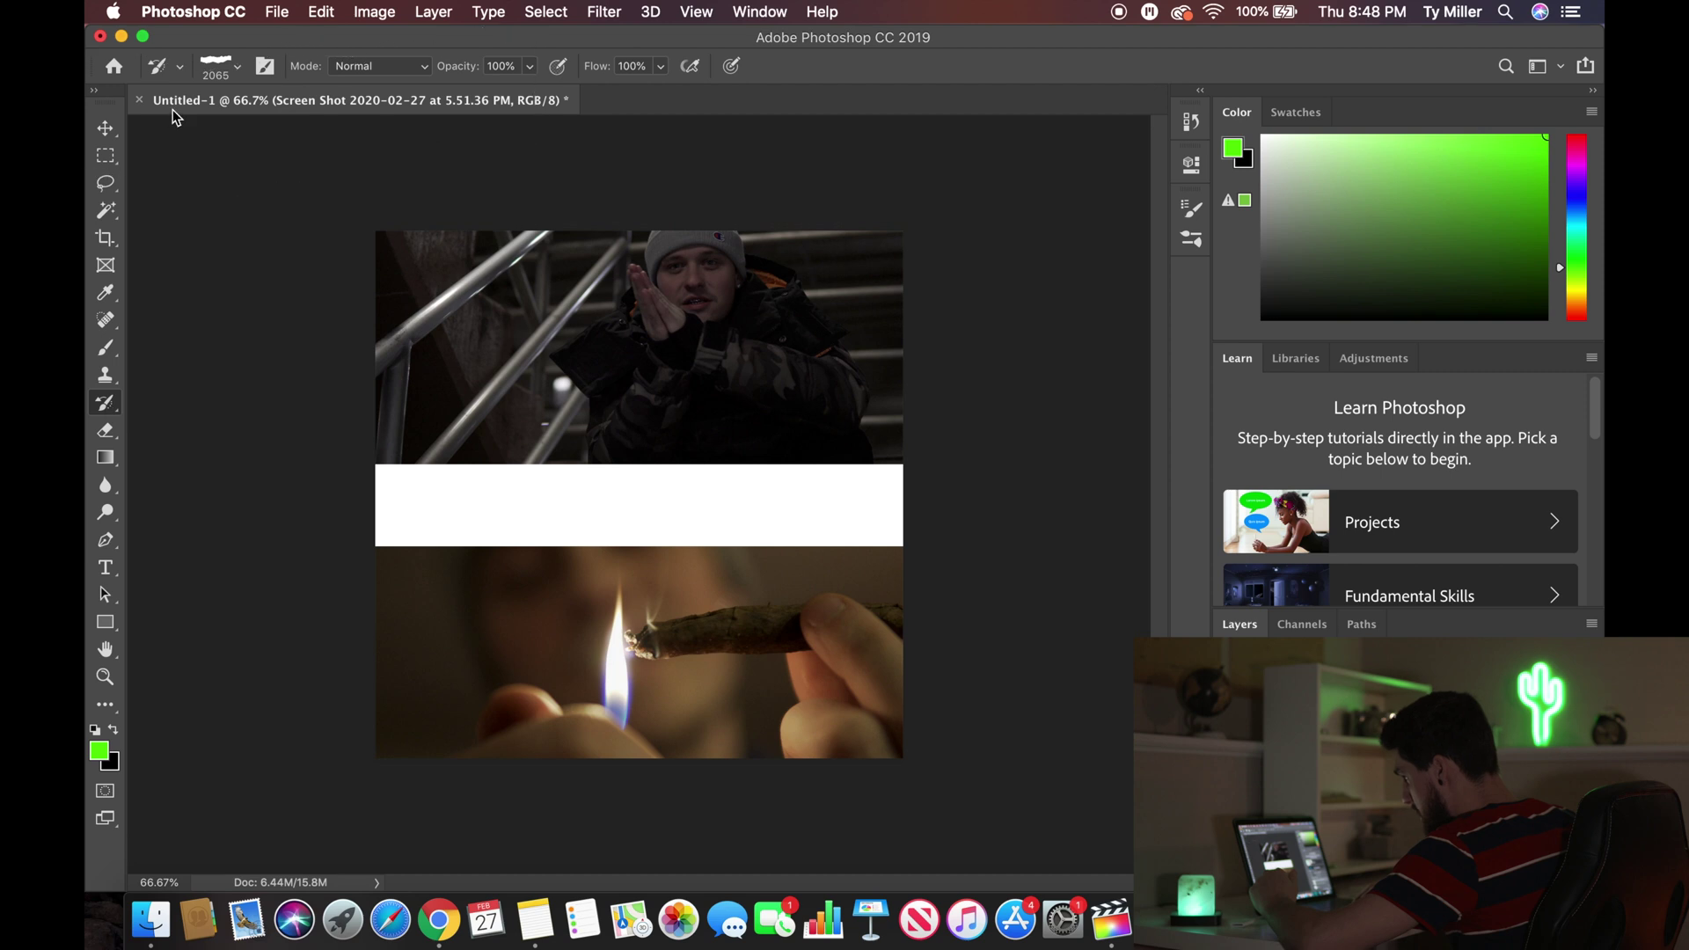
click(218, 70)
click(231, 222)
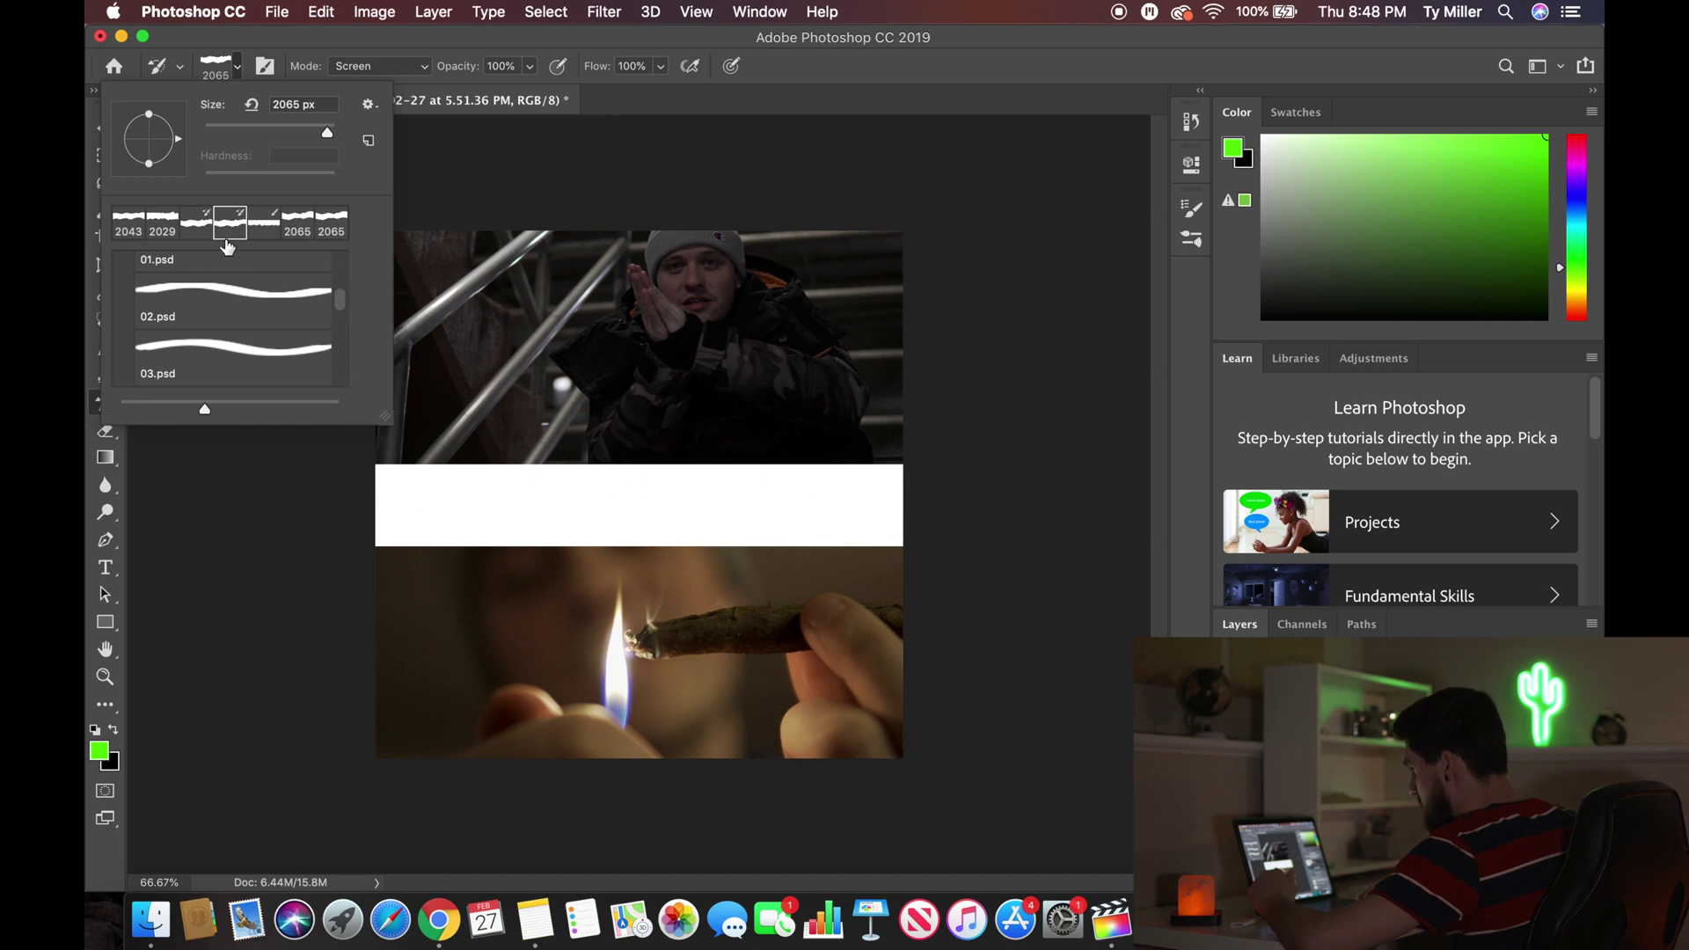
click(167, 228)
click(96, 325)
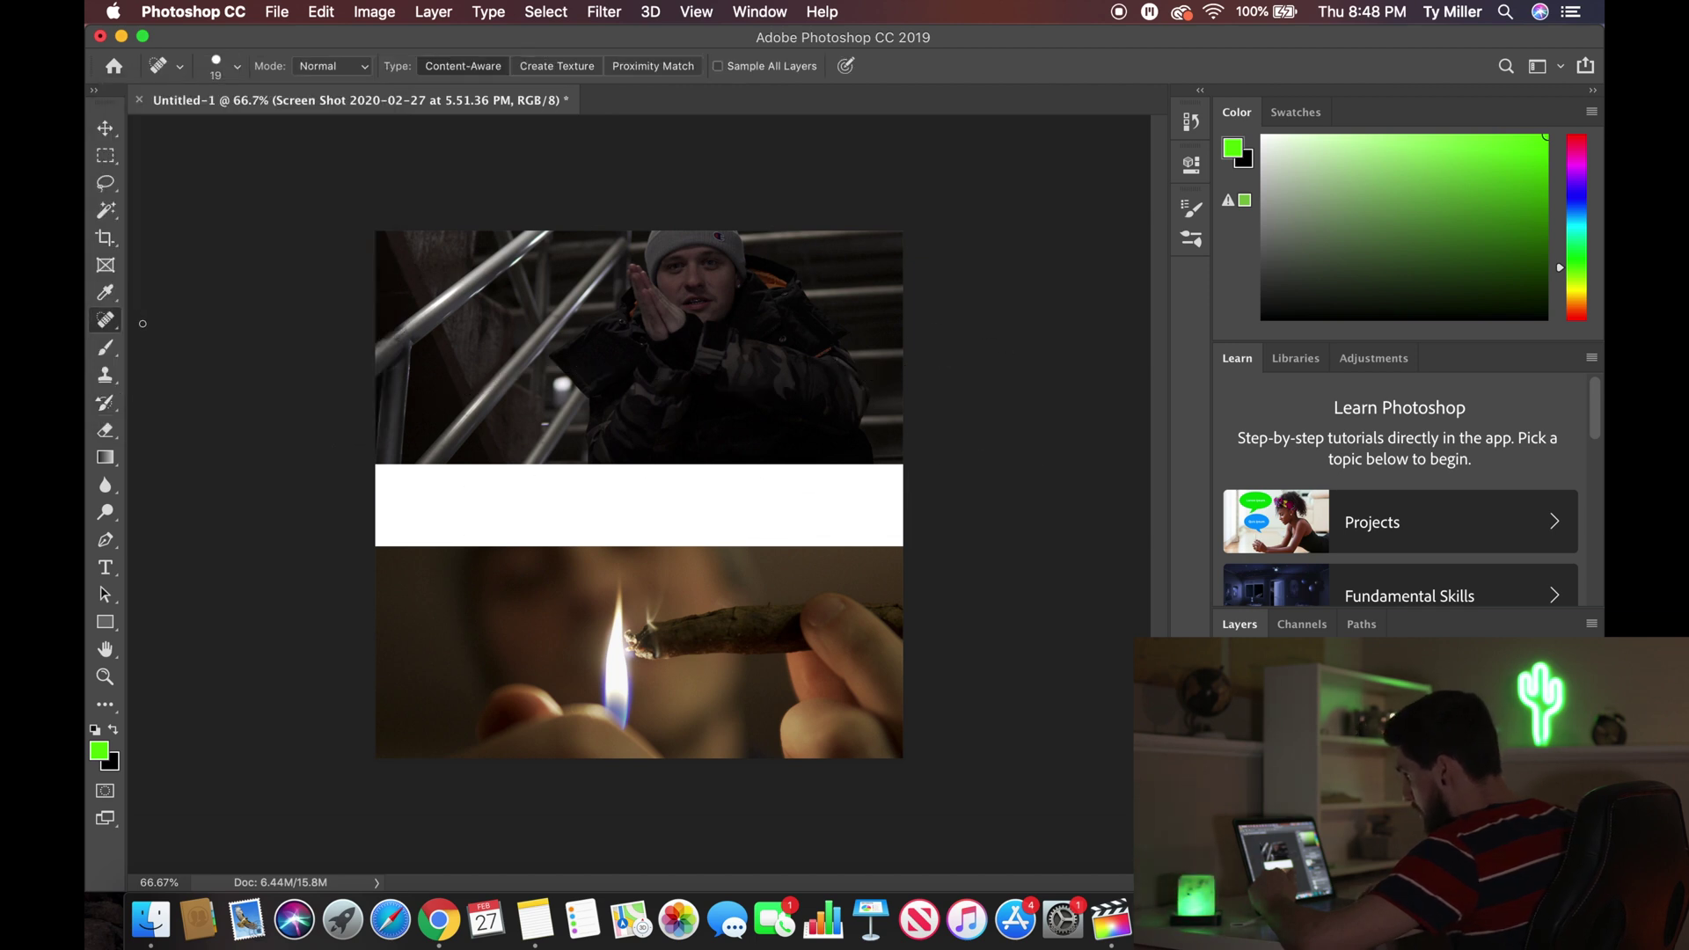
click(106, 349)
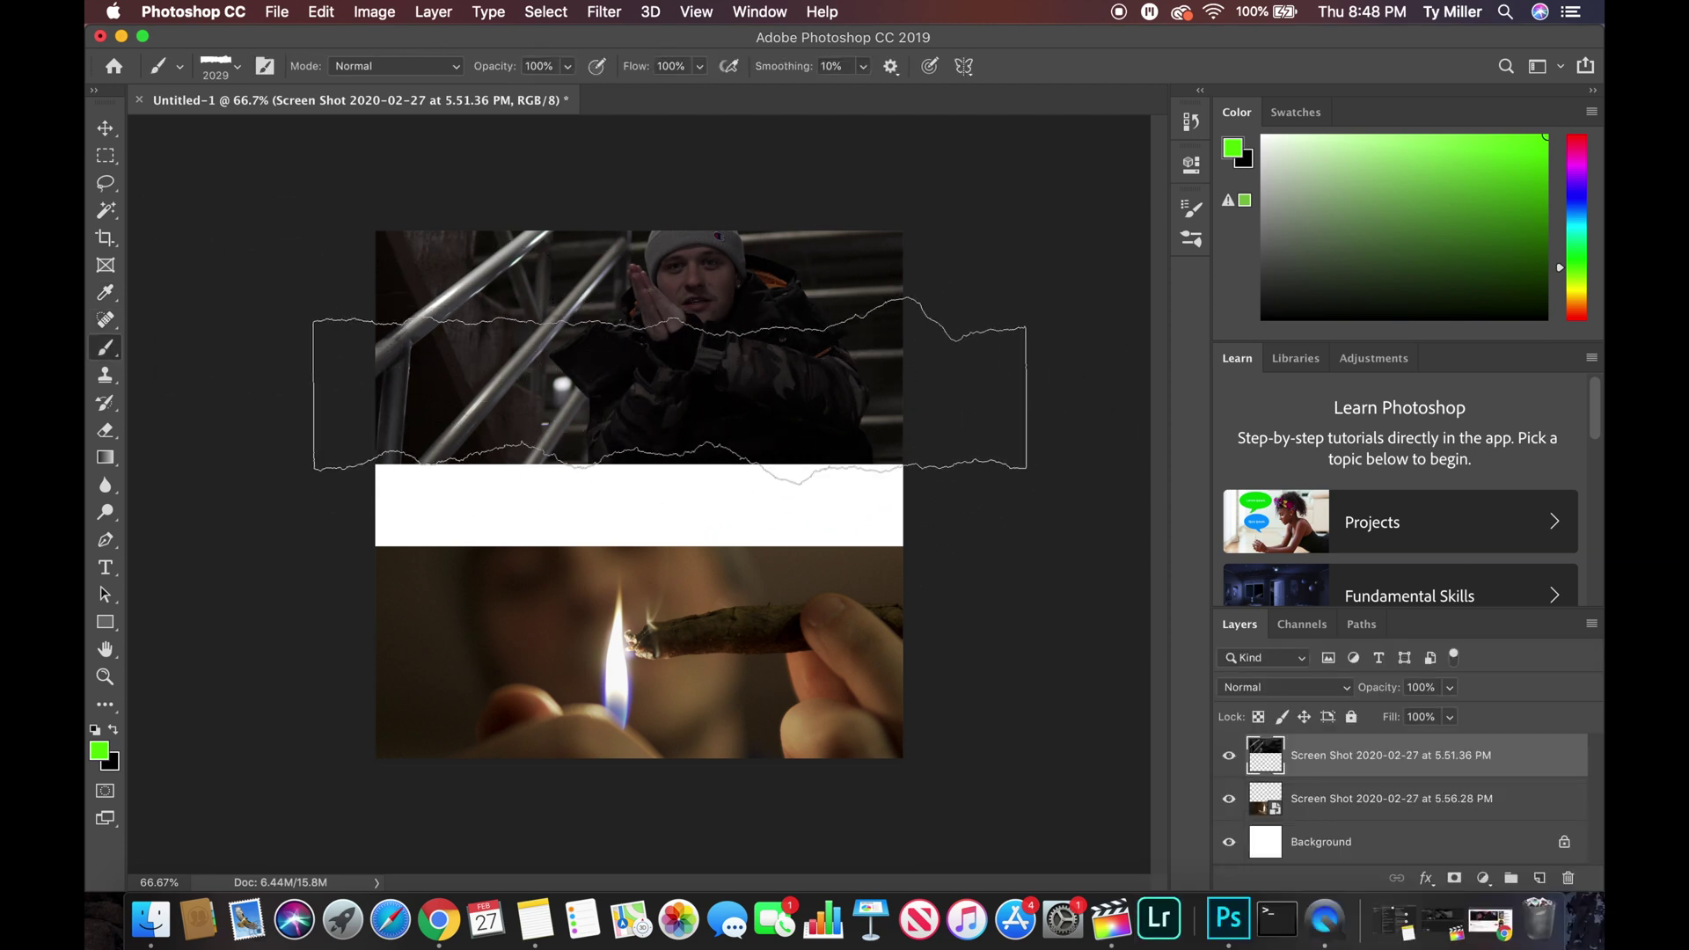
Step: Hide the Background layer and stamp green torn-paper strokes across the middle band, undoing one misplaced stamp
click(1229, 843)
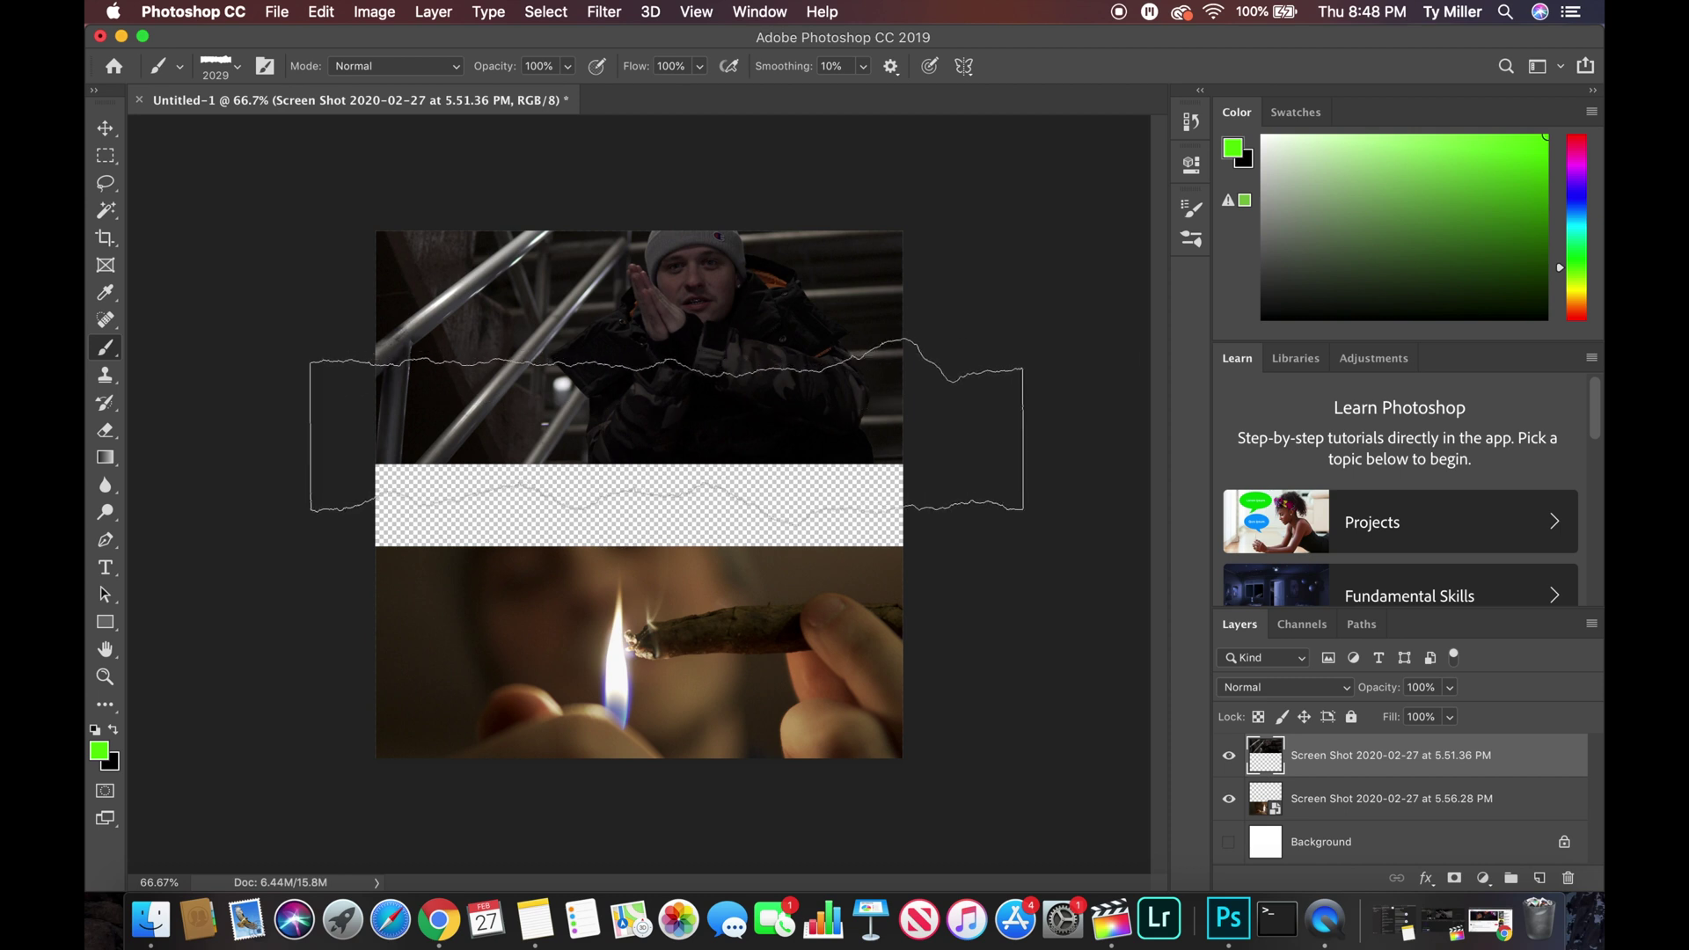
click(234, 69)
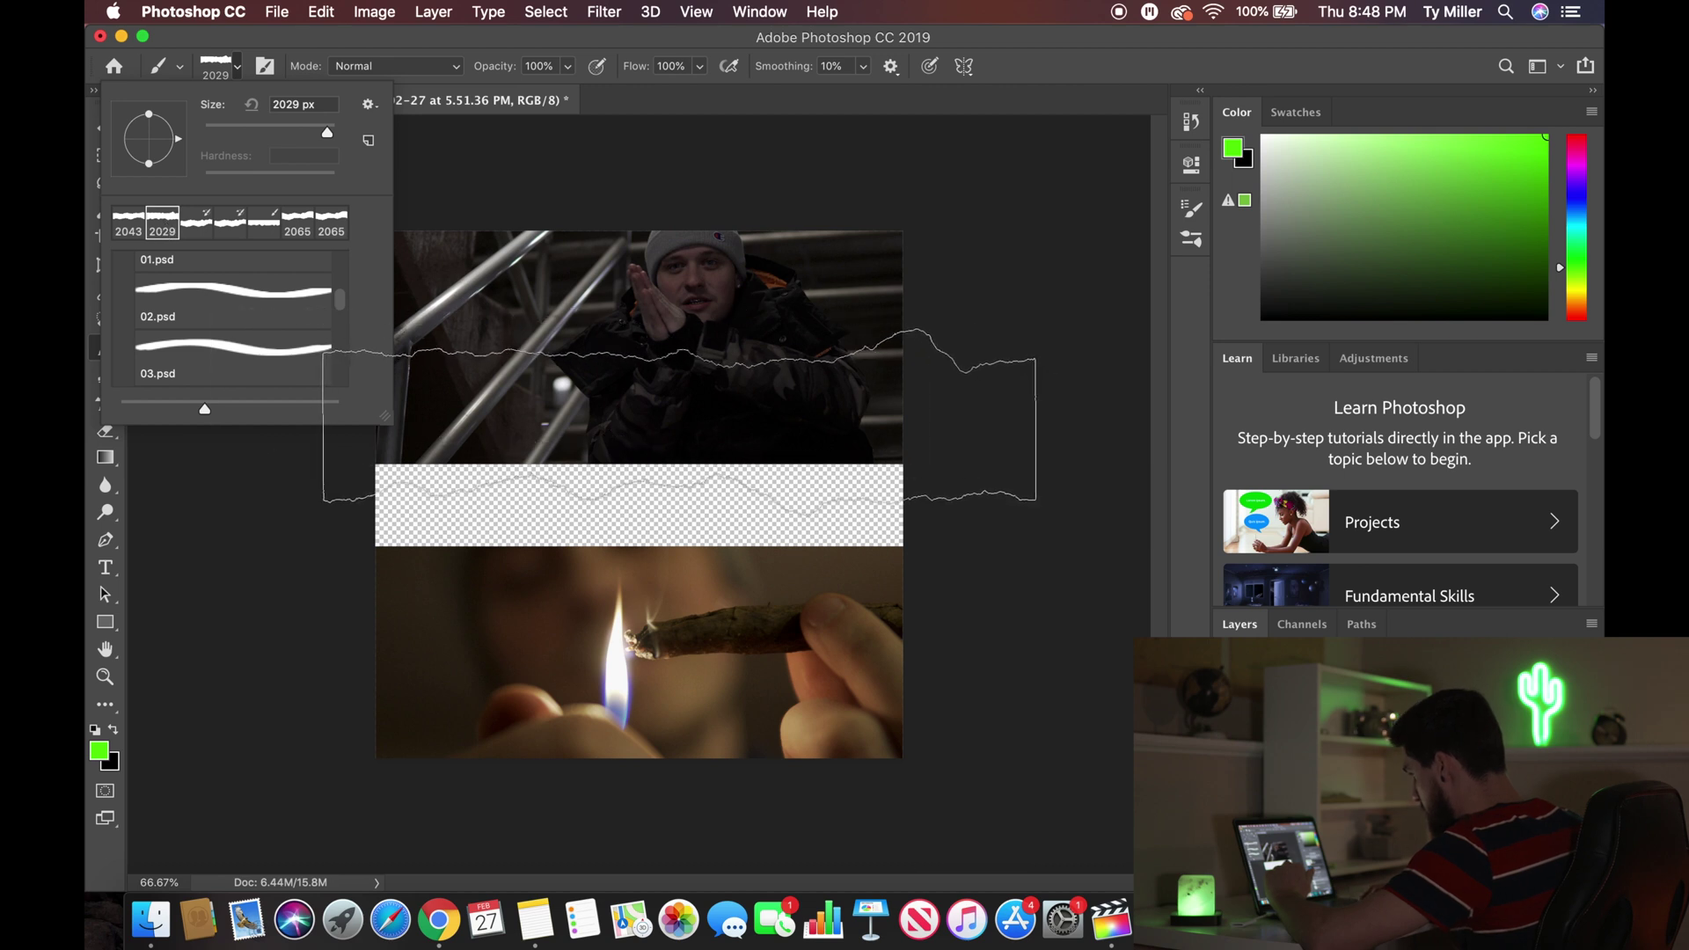
click(674, 413)
click(675, 414)
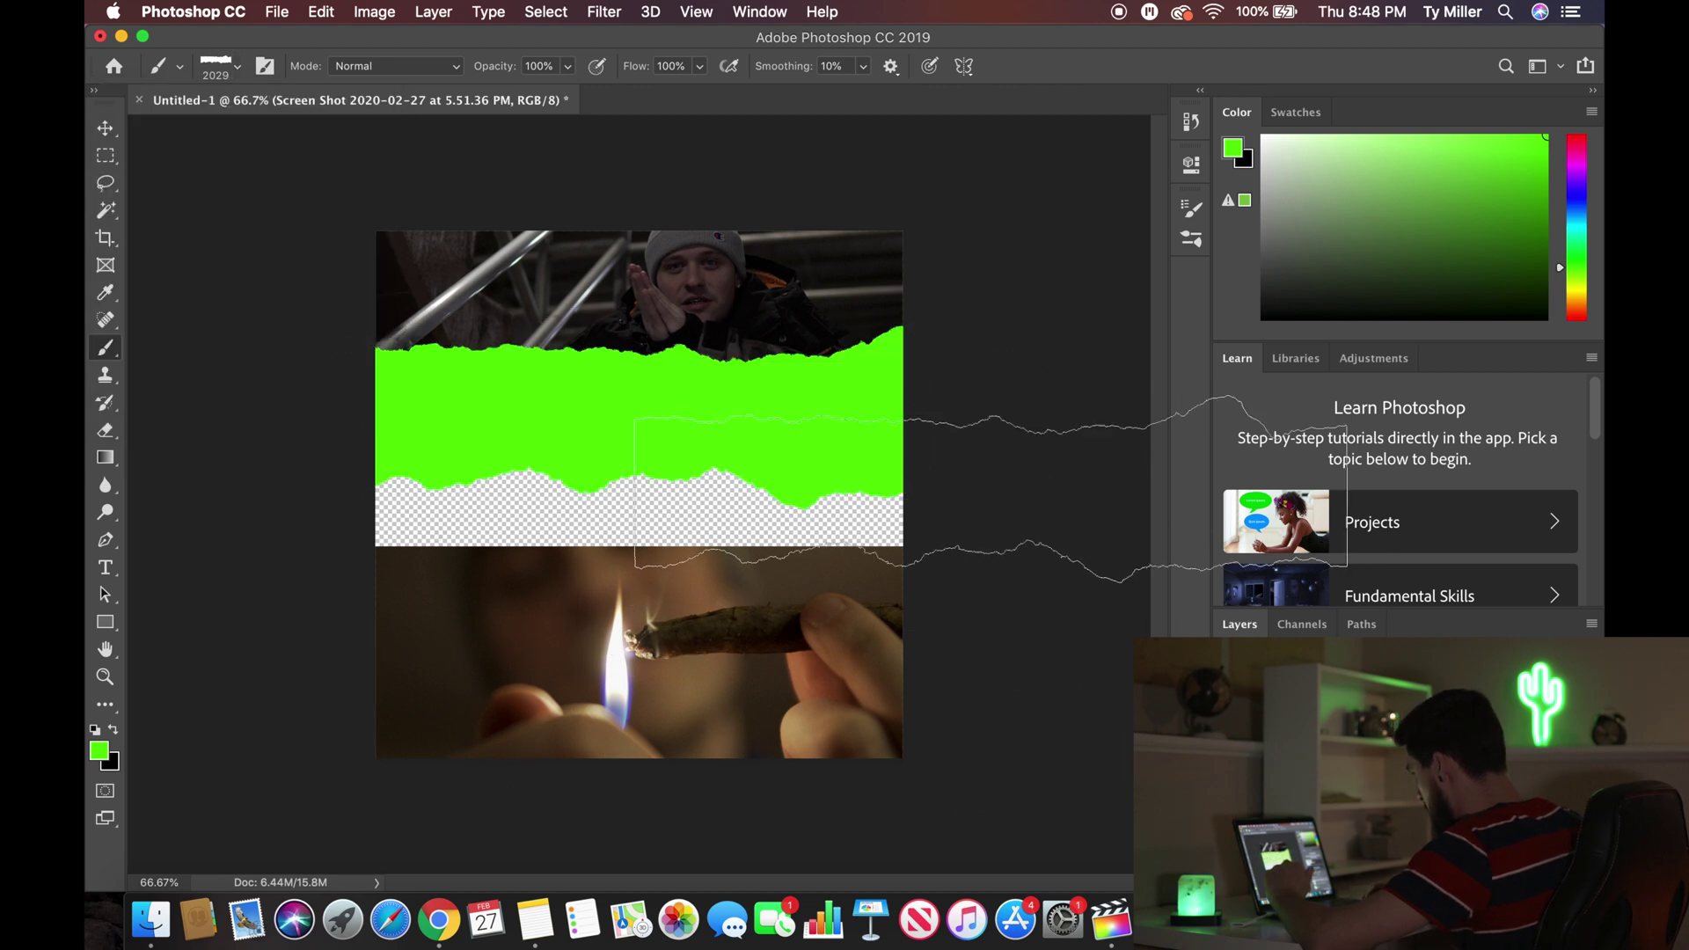
key(super+z)
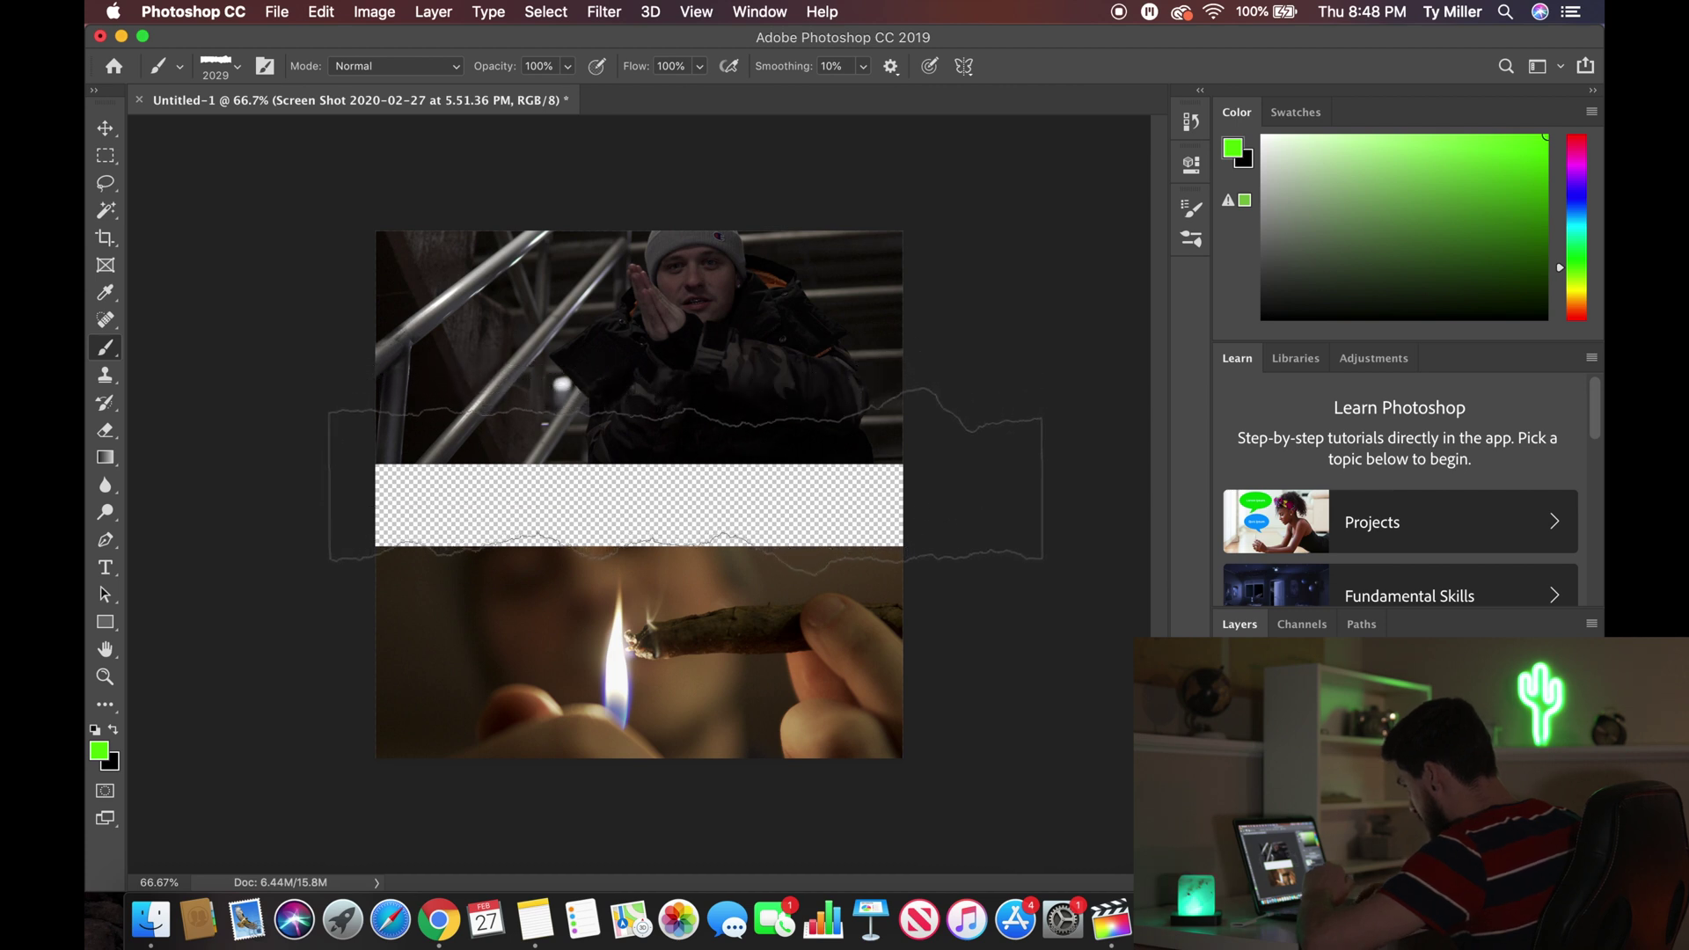
click(686, 480)
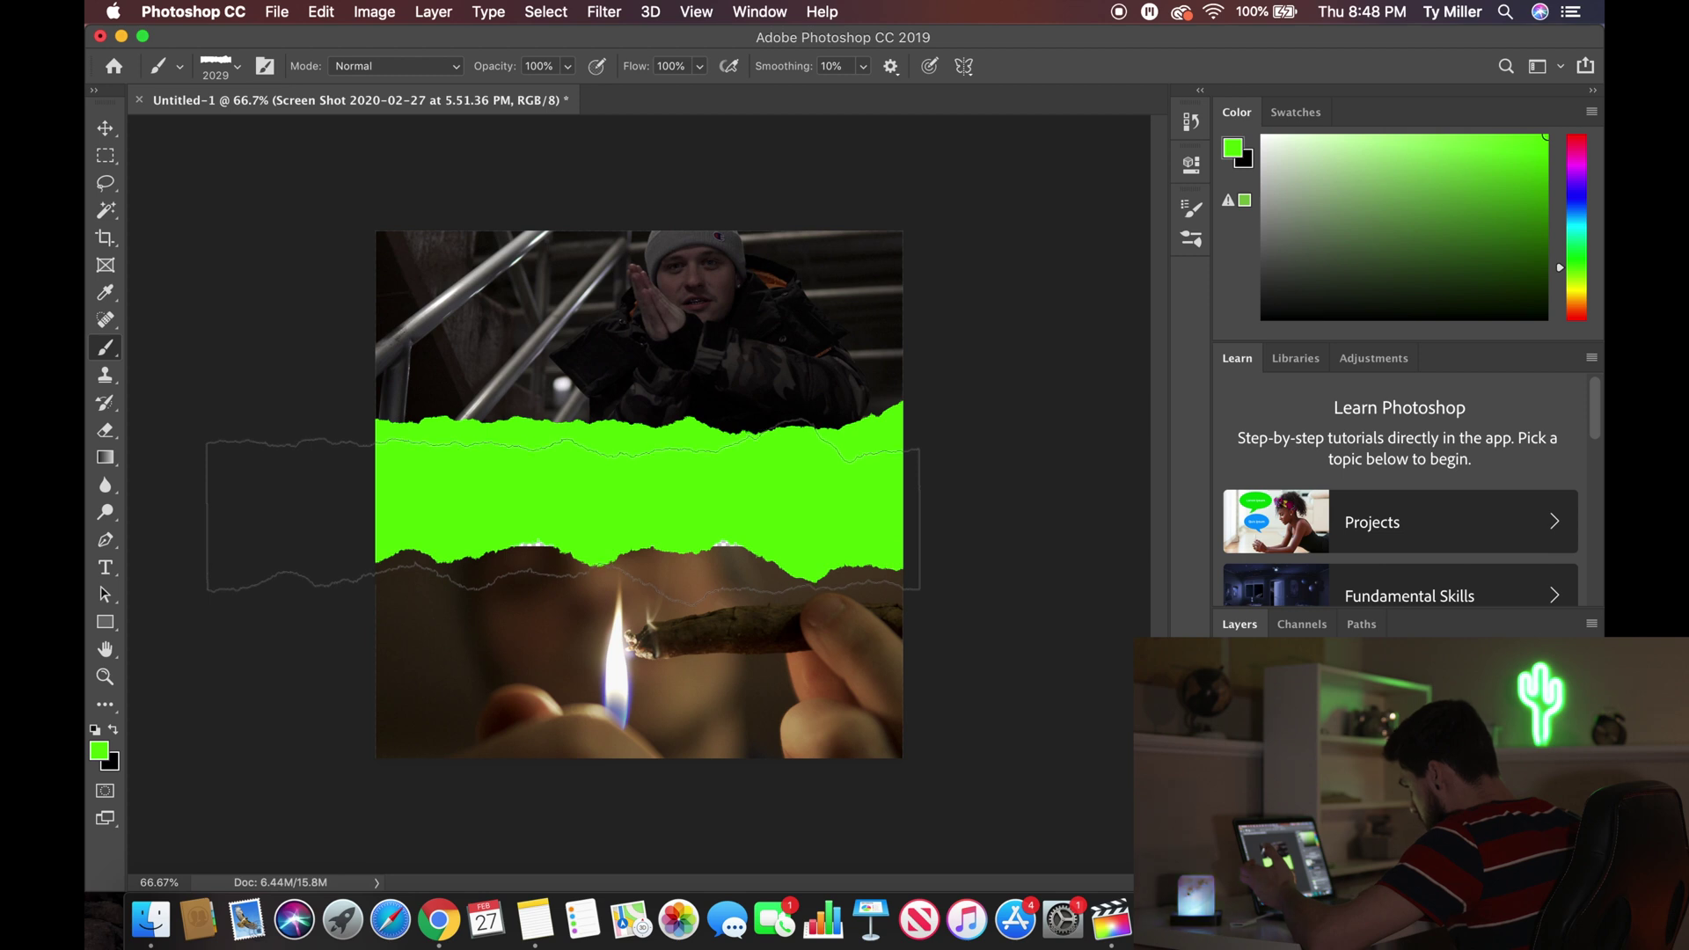
click(563, 515)
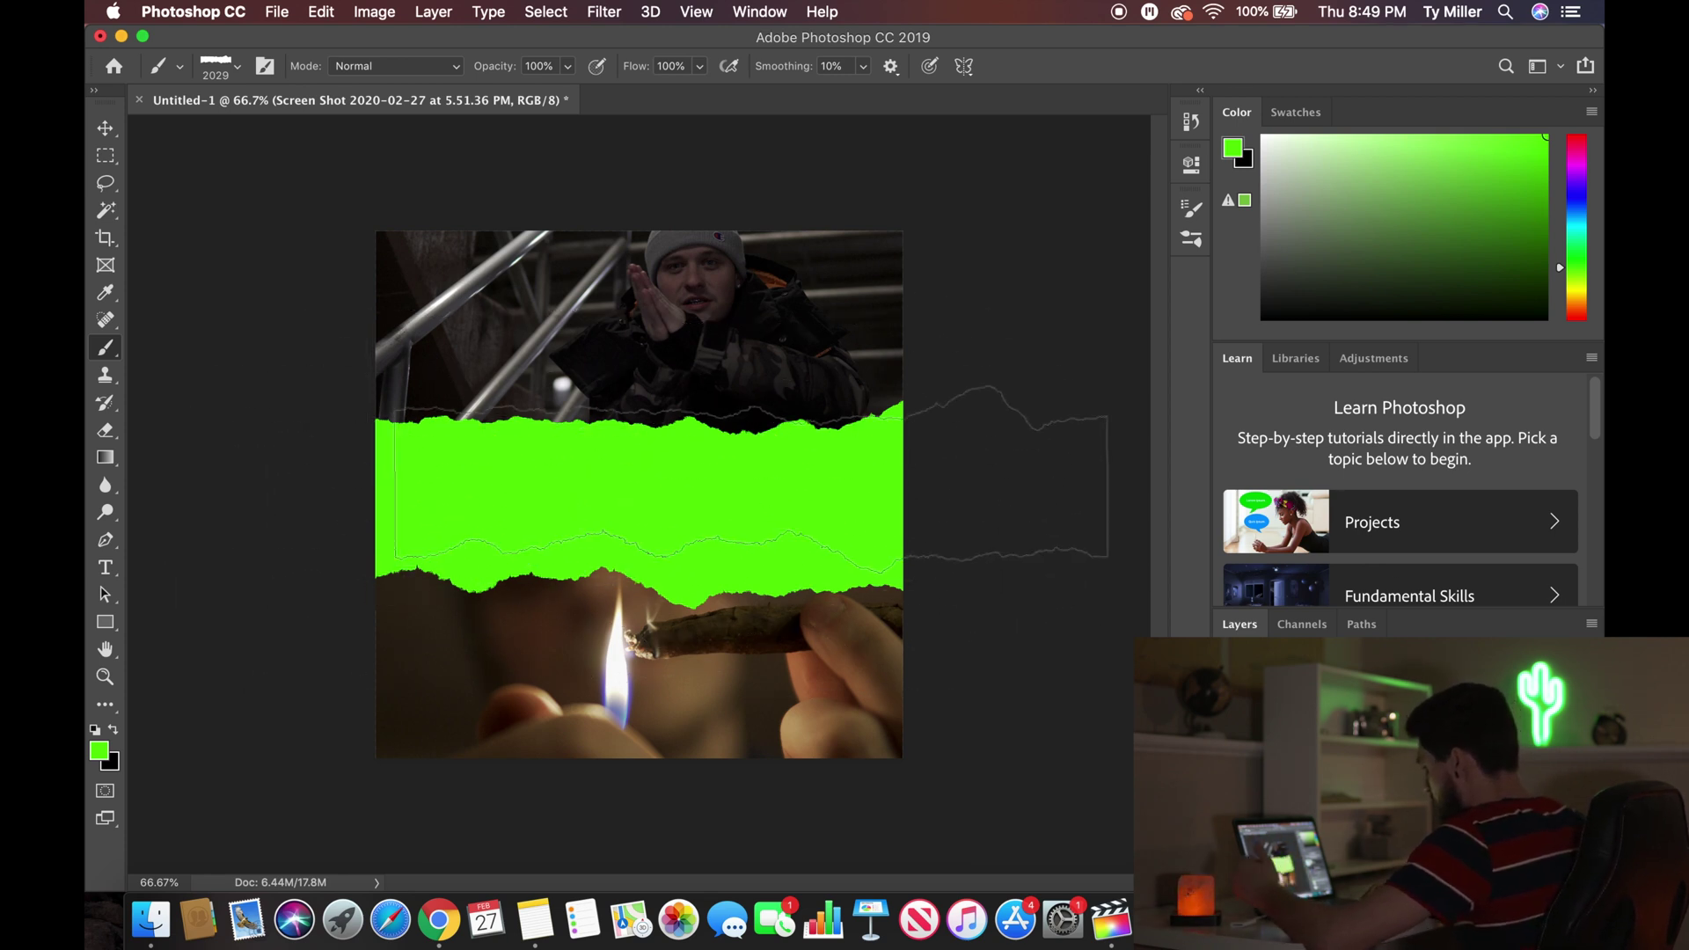
Step: Open Save As and name the file IG PROMO VIDEO with a .jpg extension
click(277, 14)
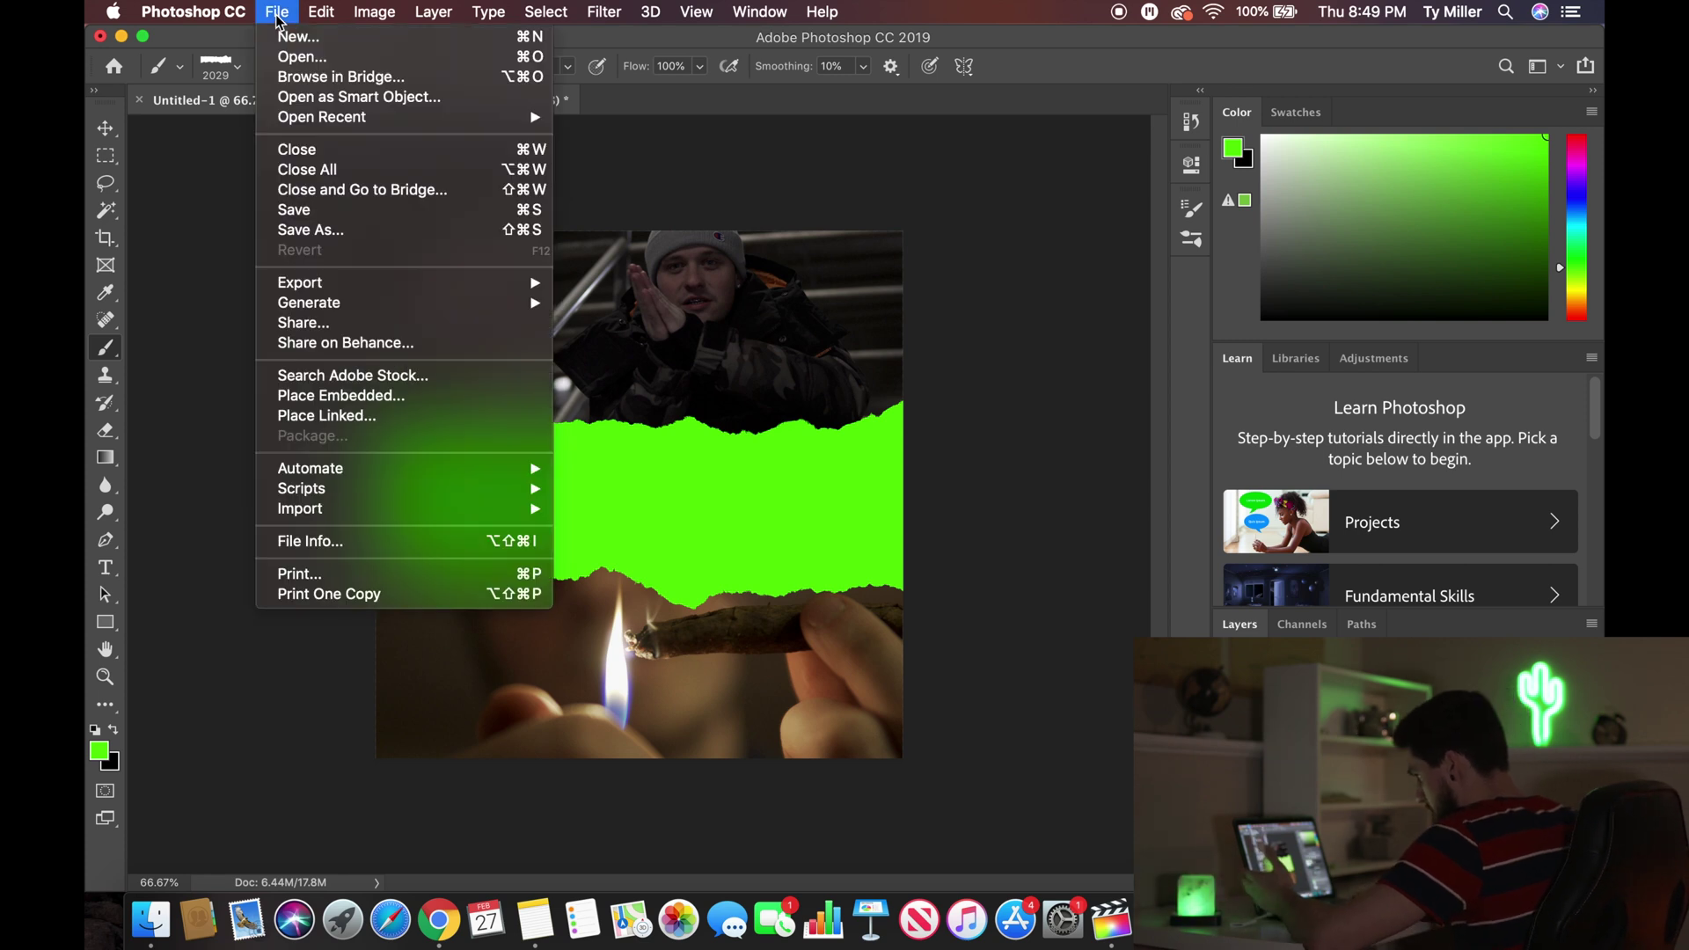
click(341, 209)
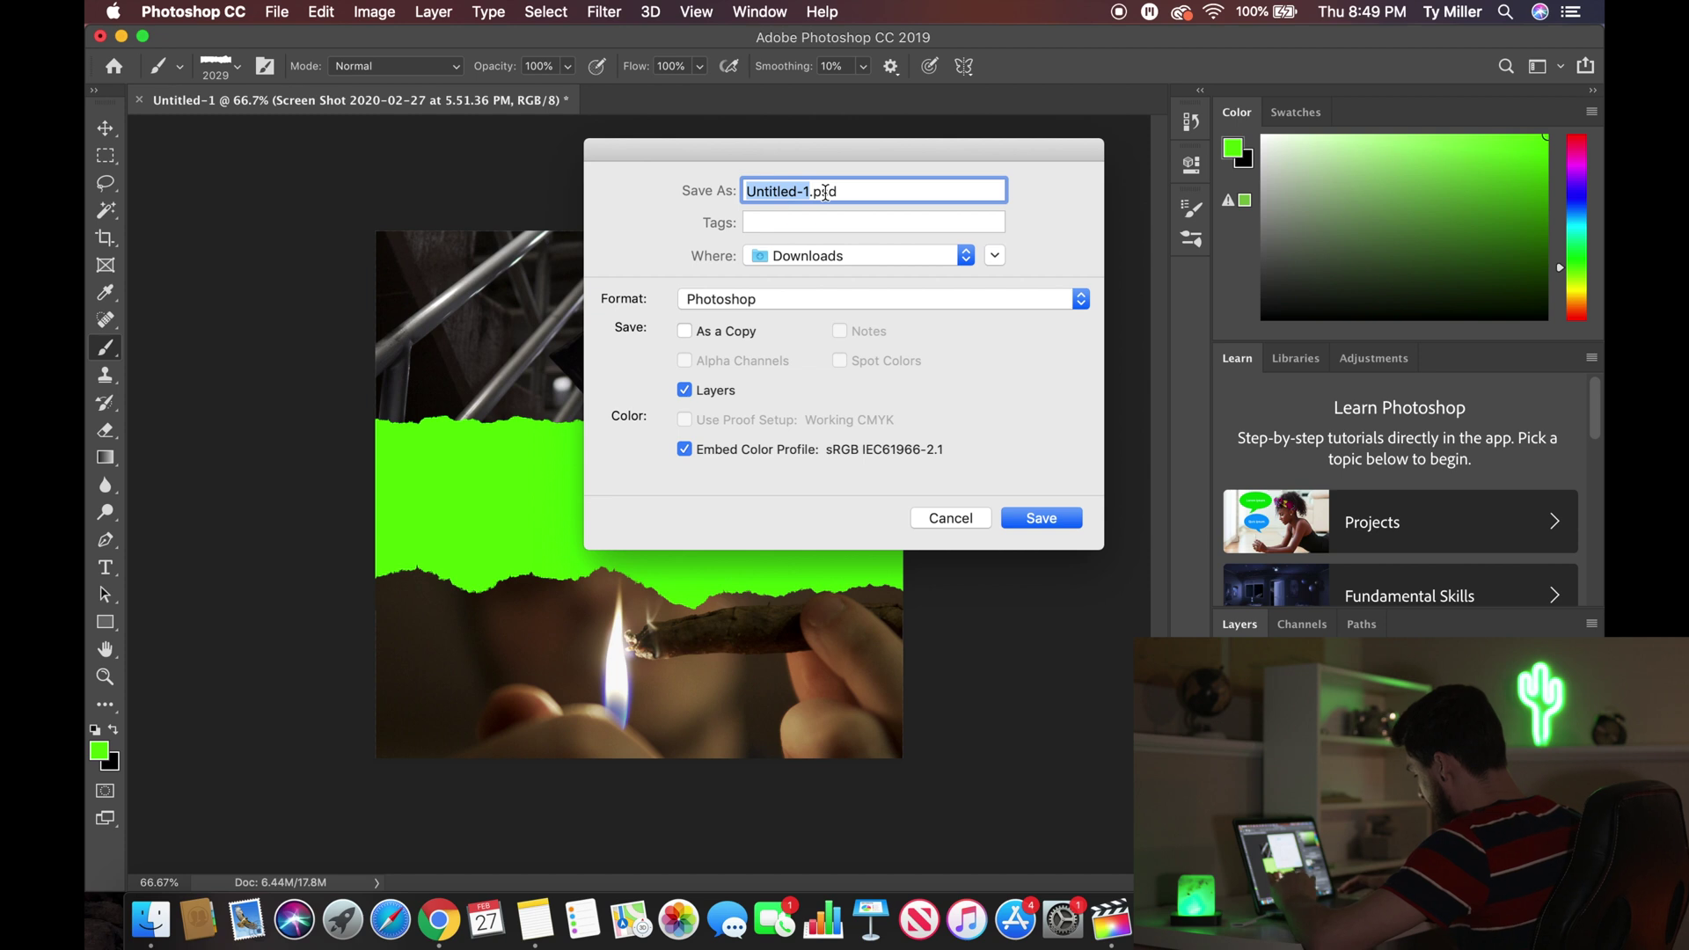
text(IG)
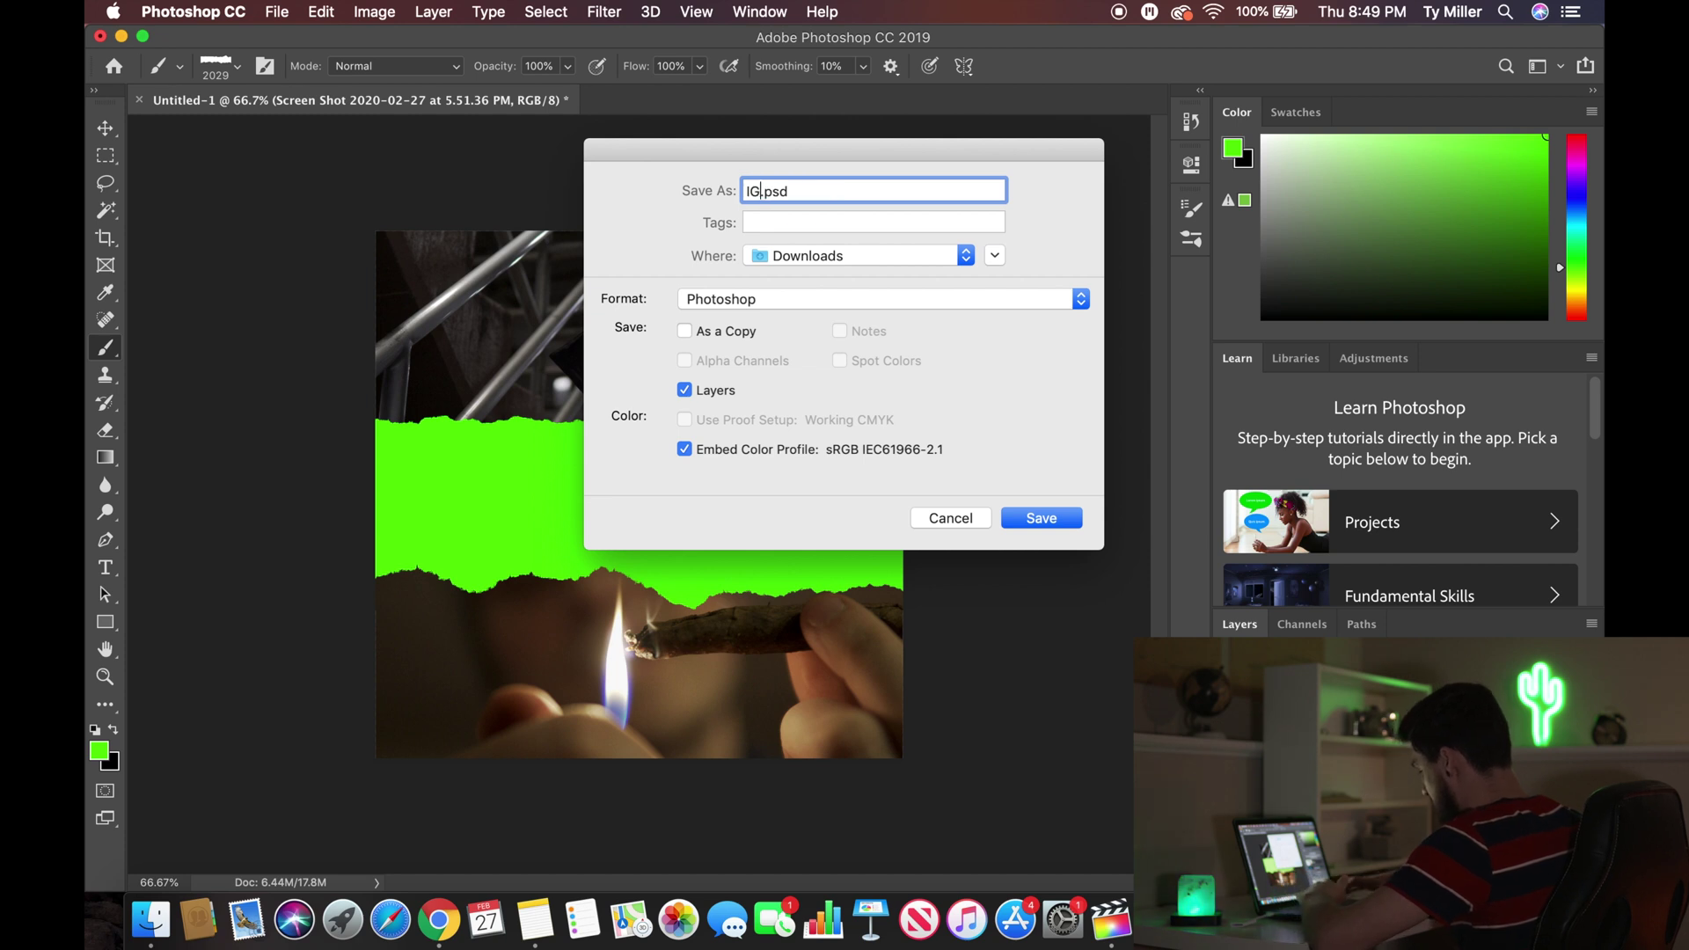
text( PROMO V1)
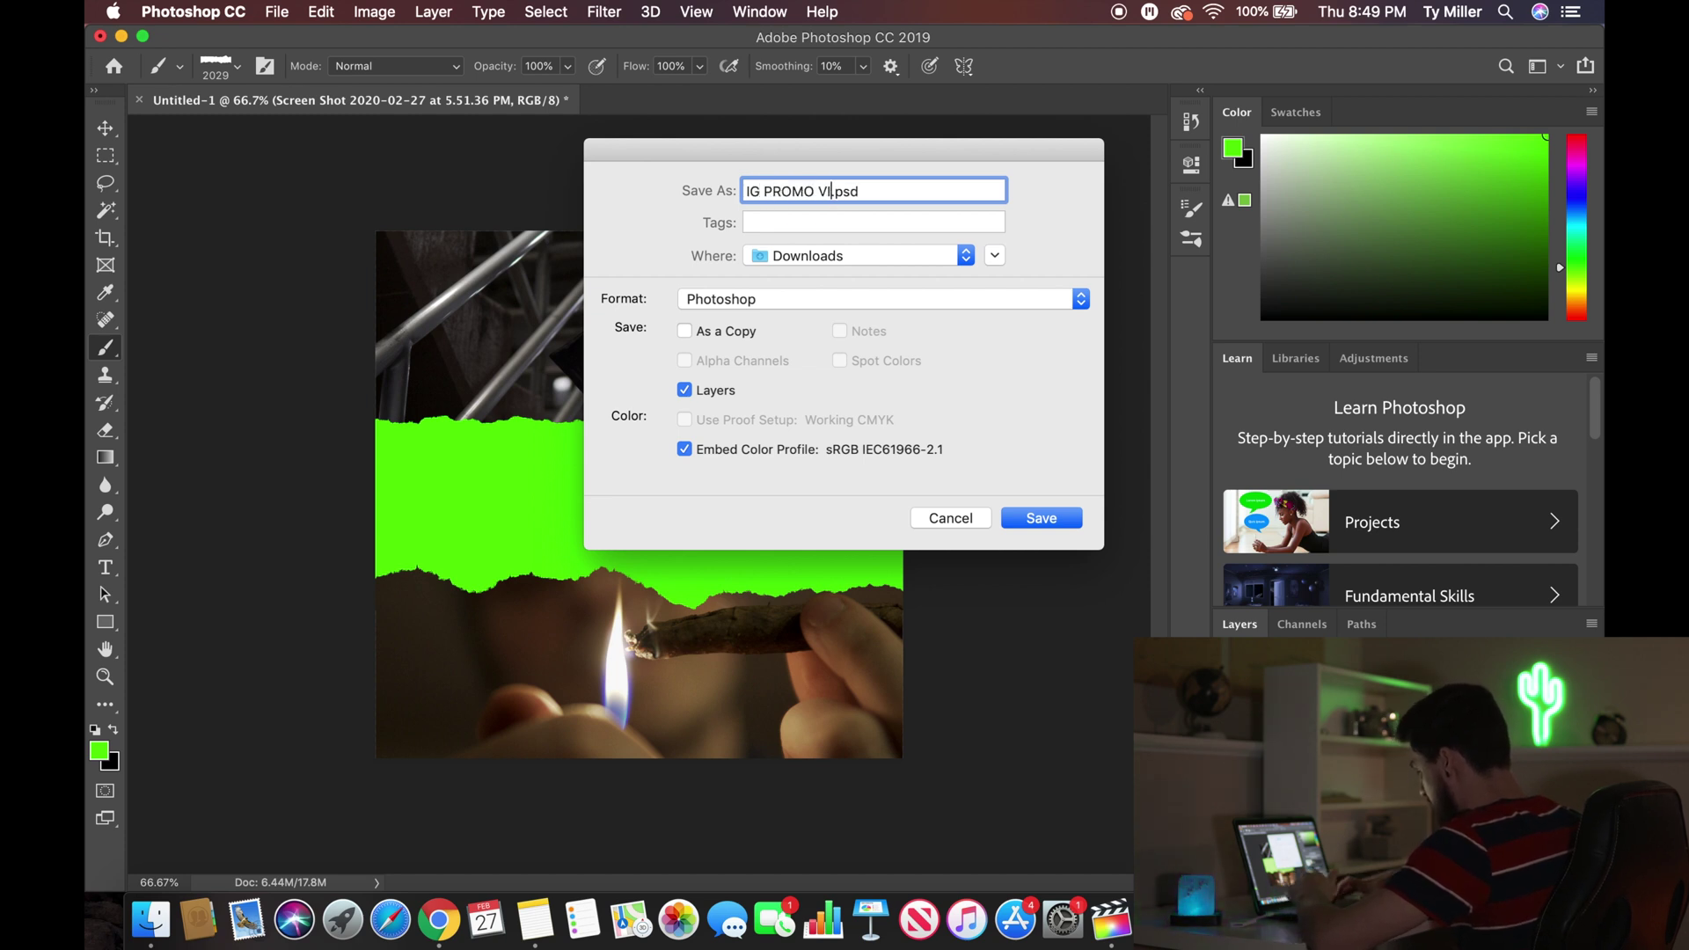
triple_click(915, 192)
click(909, 192)
key(BackSpace)
text(jpg)
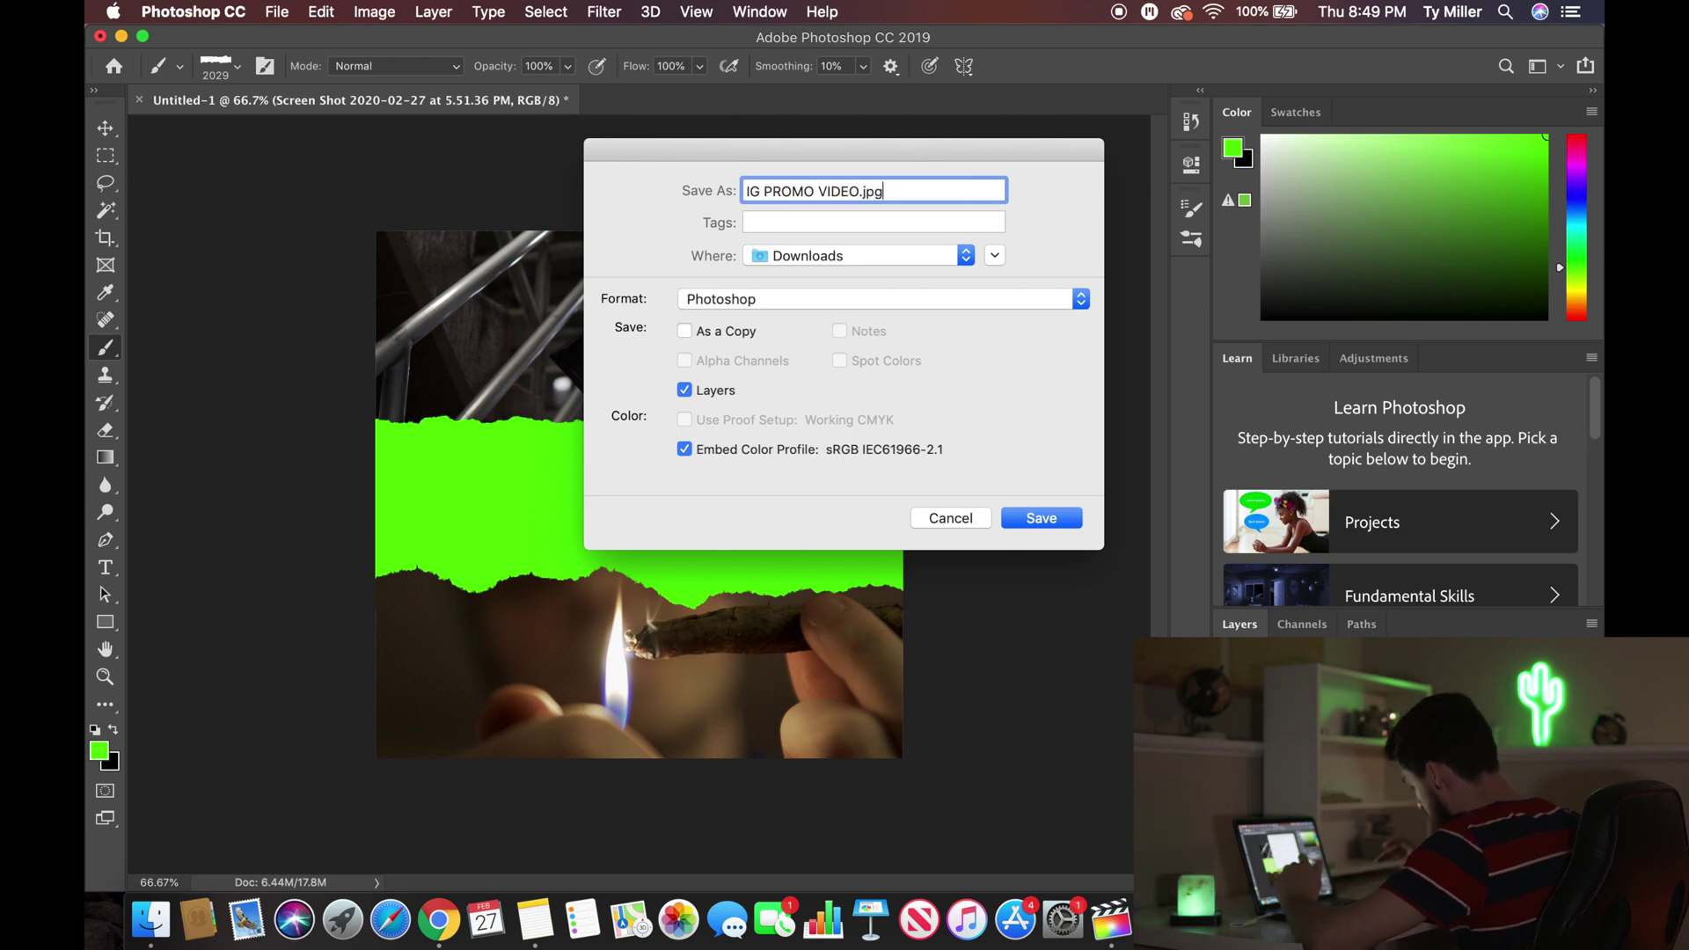
Step: Save the JPG to the Desktop, accepting the default format options
click(903, 255)
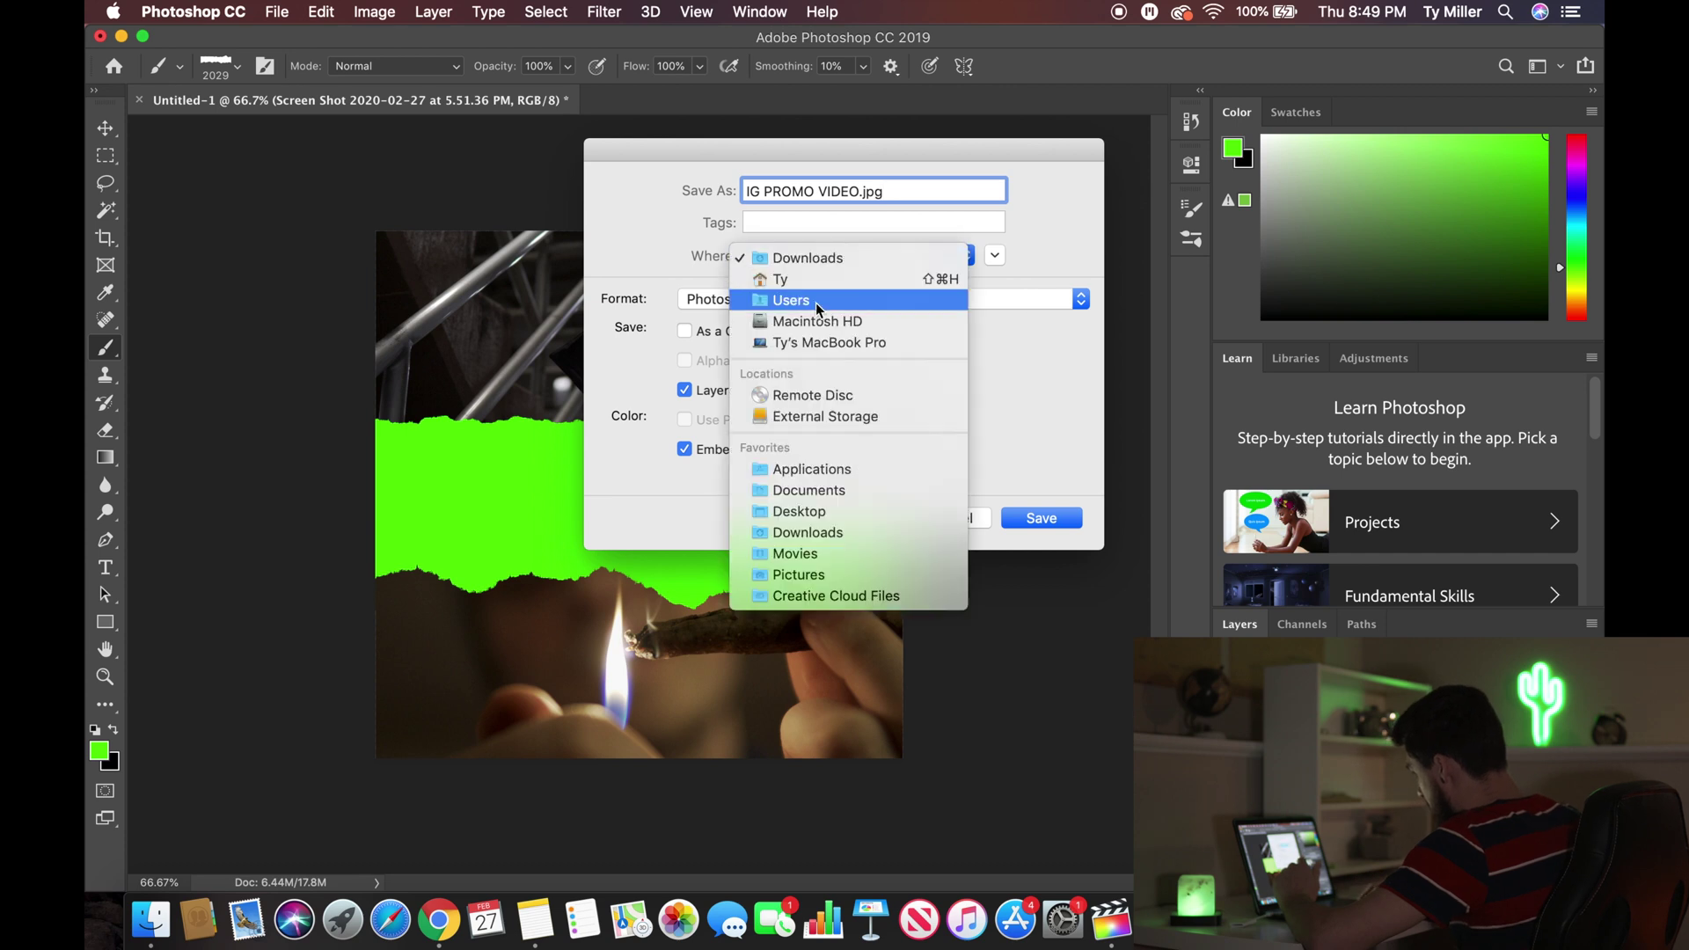
click(814, 512)
click(1055, 520)
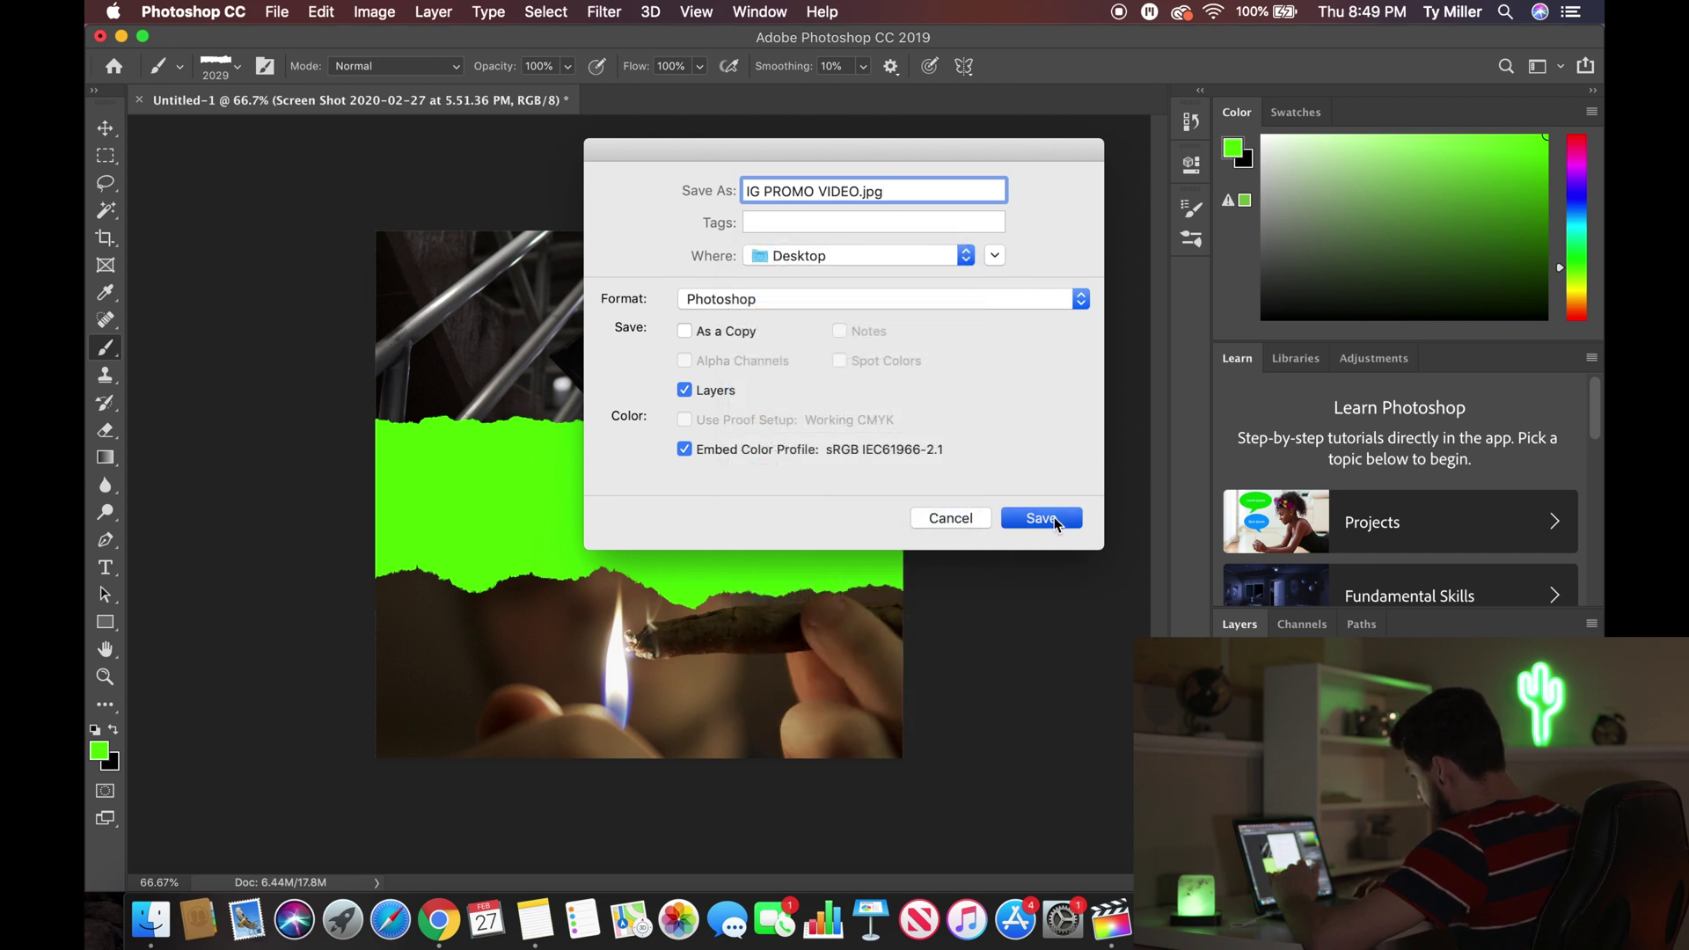
click(1125, 369)
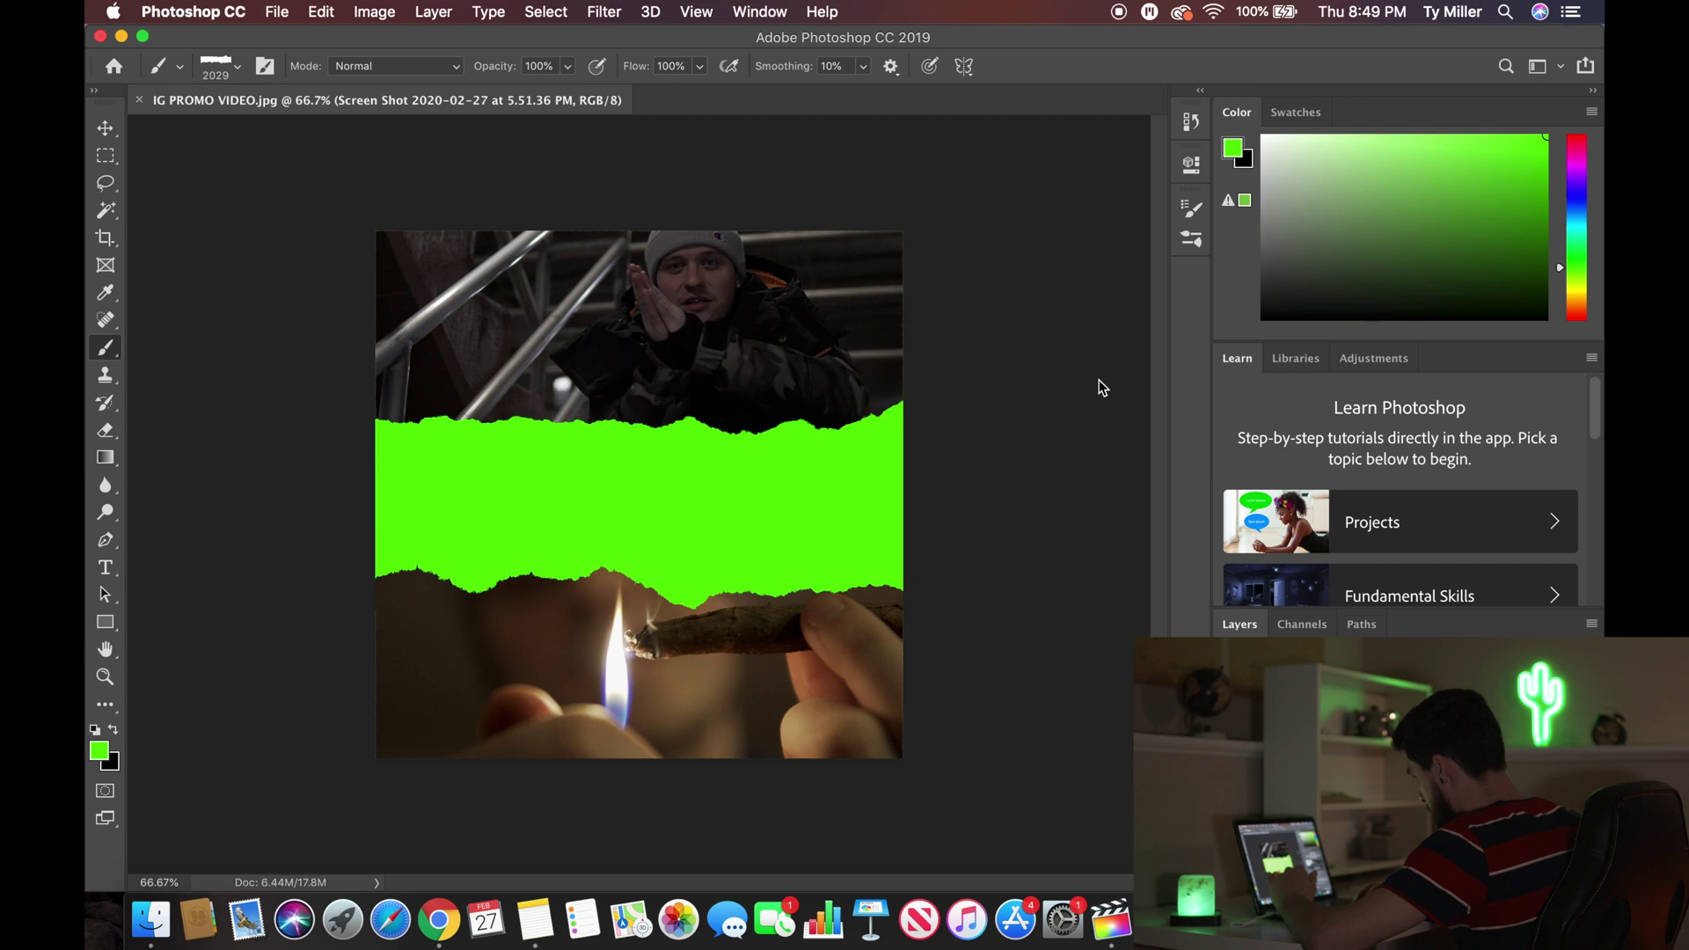
click(1111, 923)
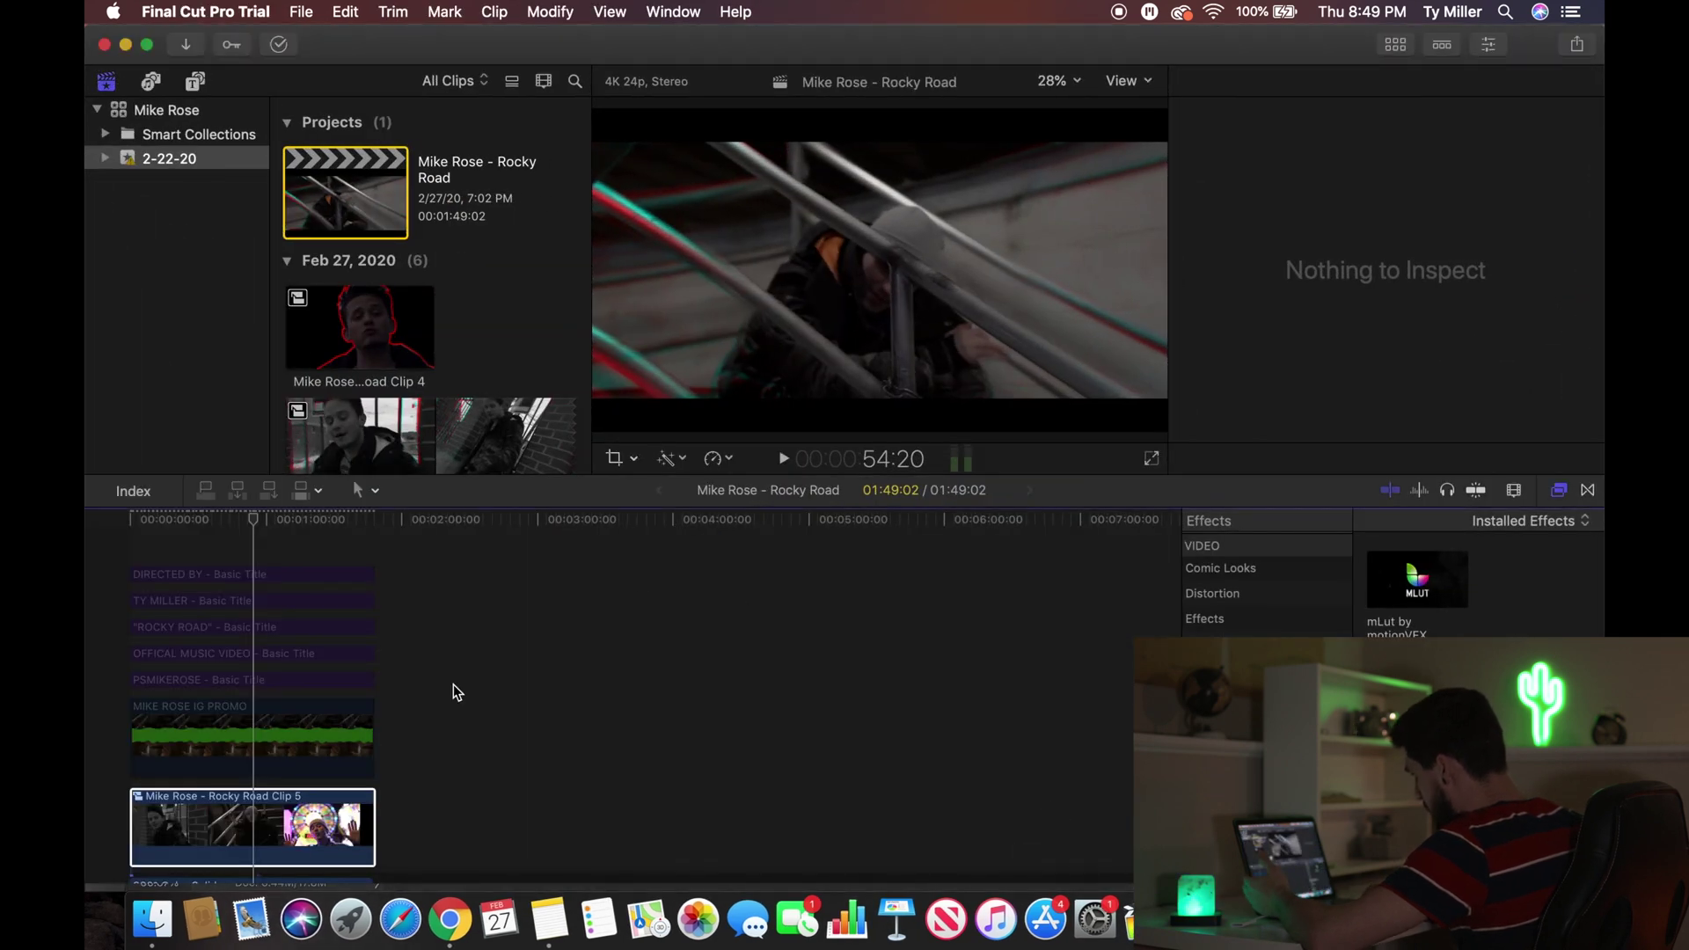
key(super+equal)
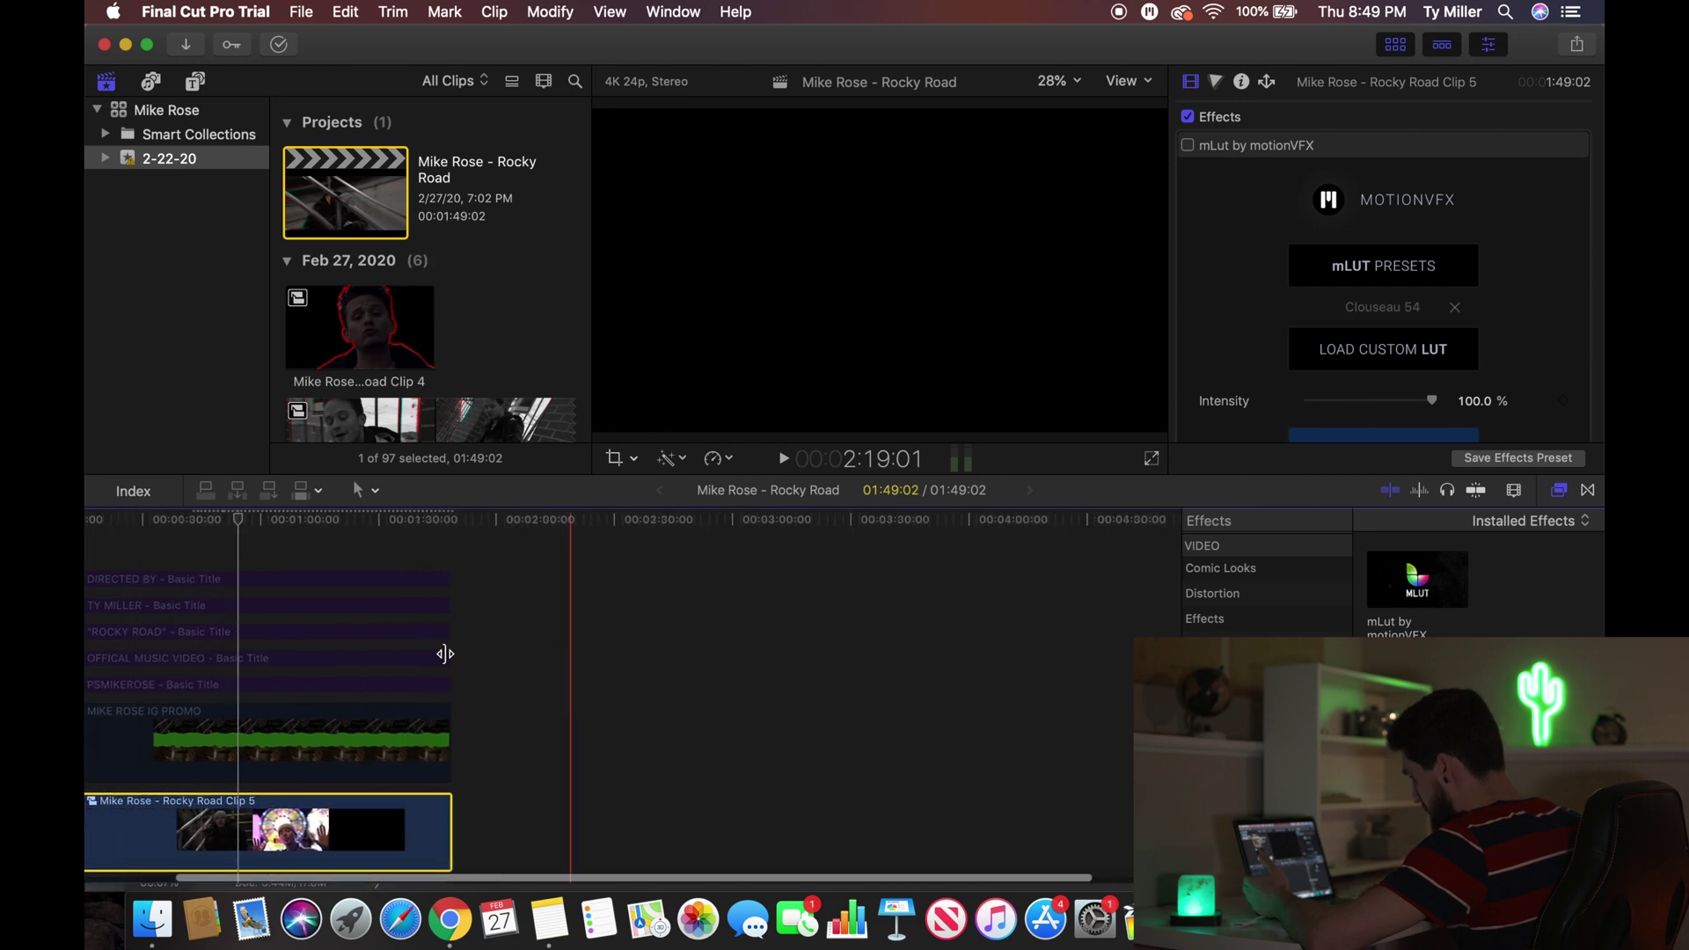
click(314, 742)
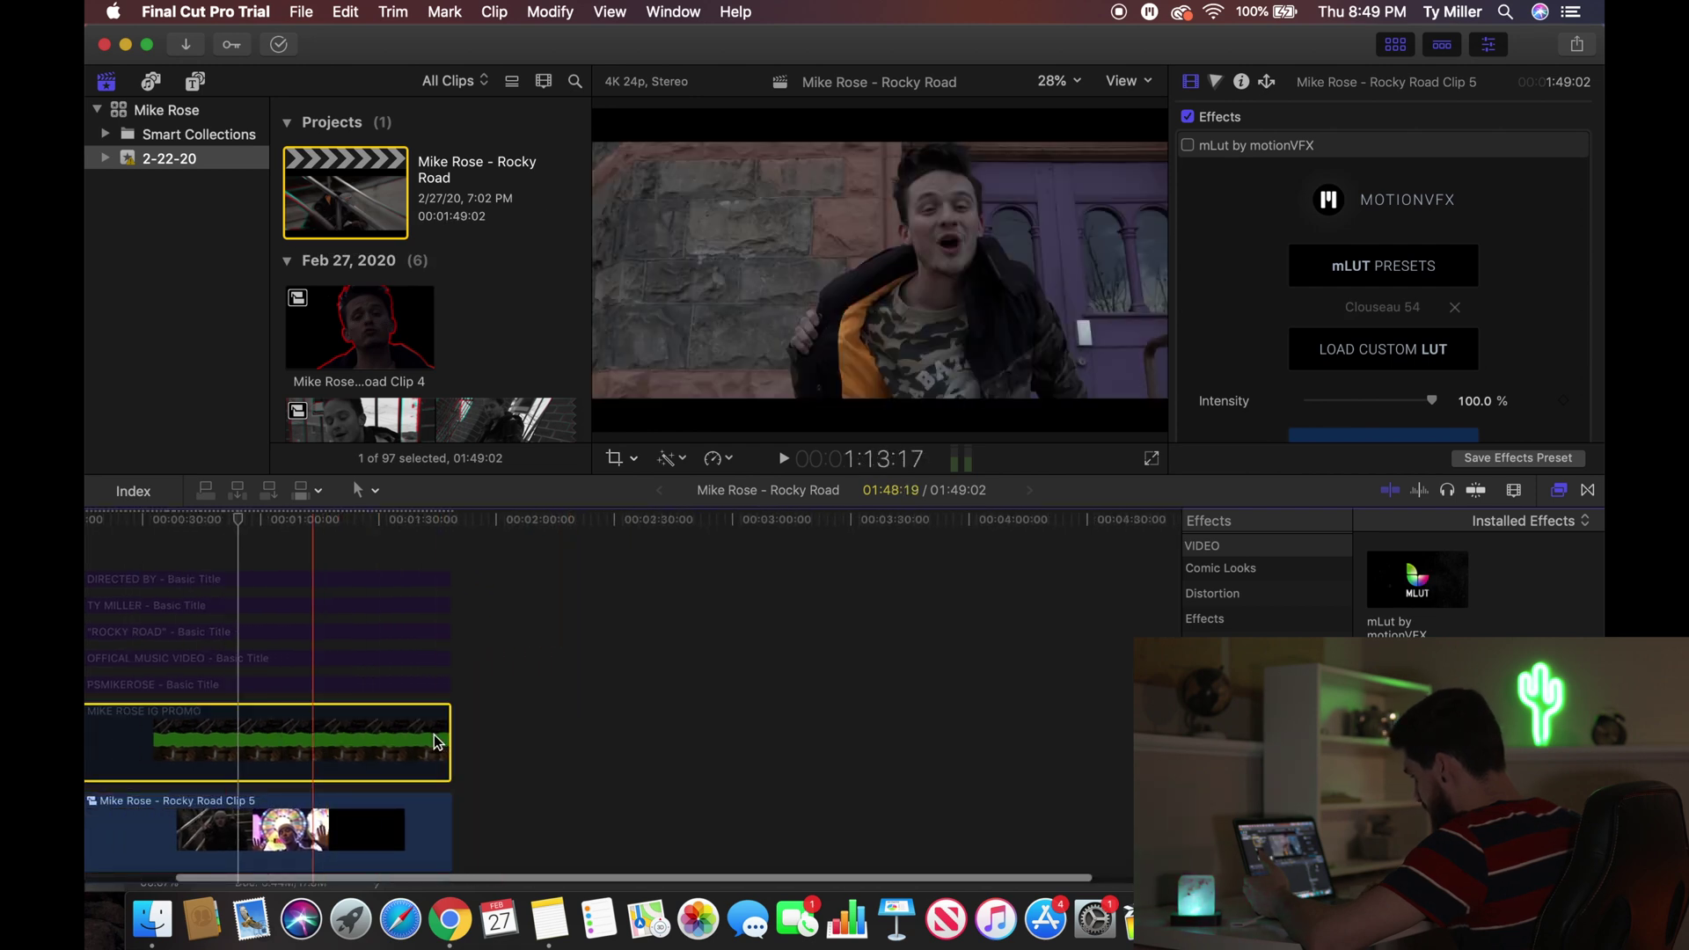
scroll(431, 739, left, 3)
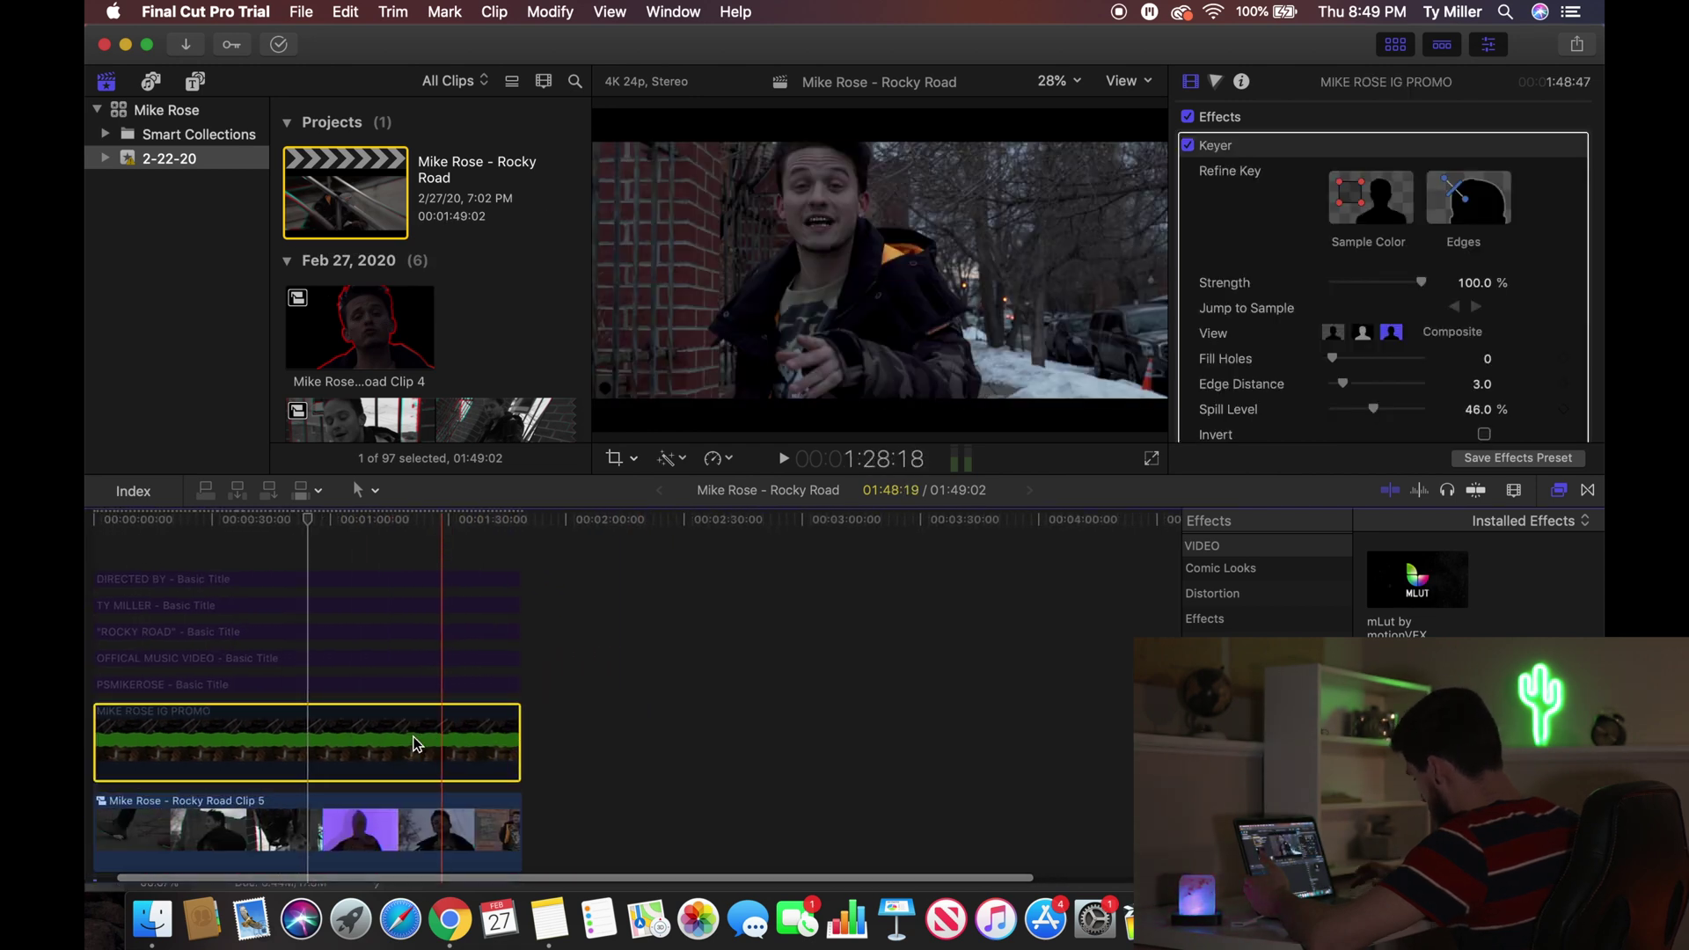
key(Delete)
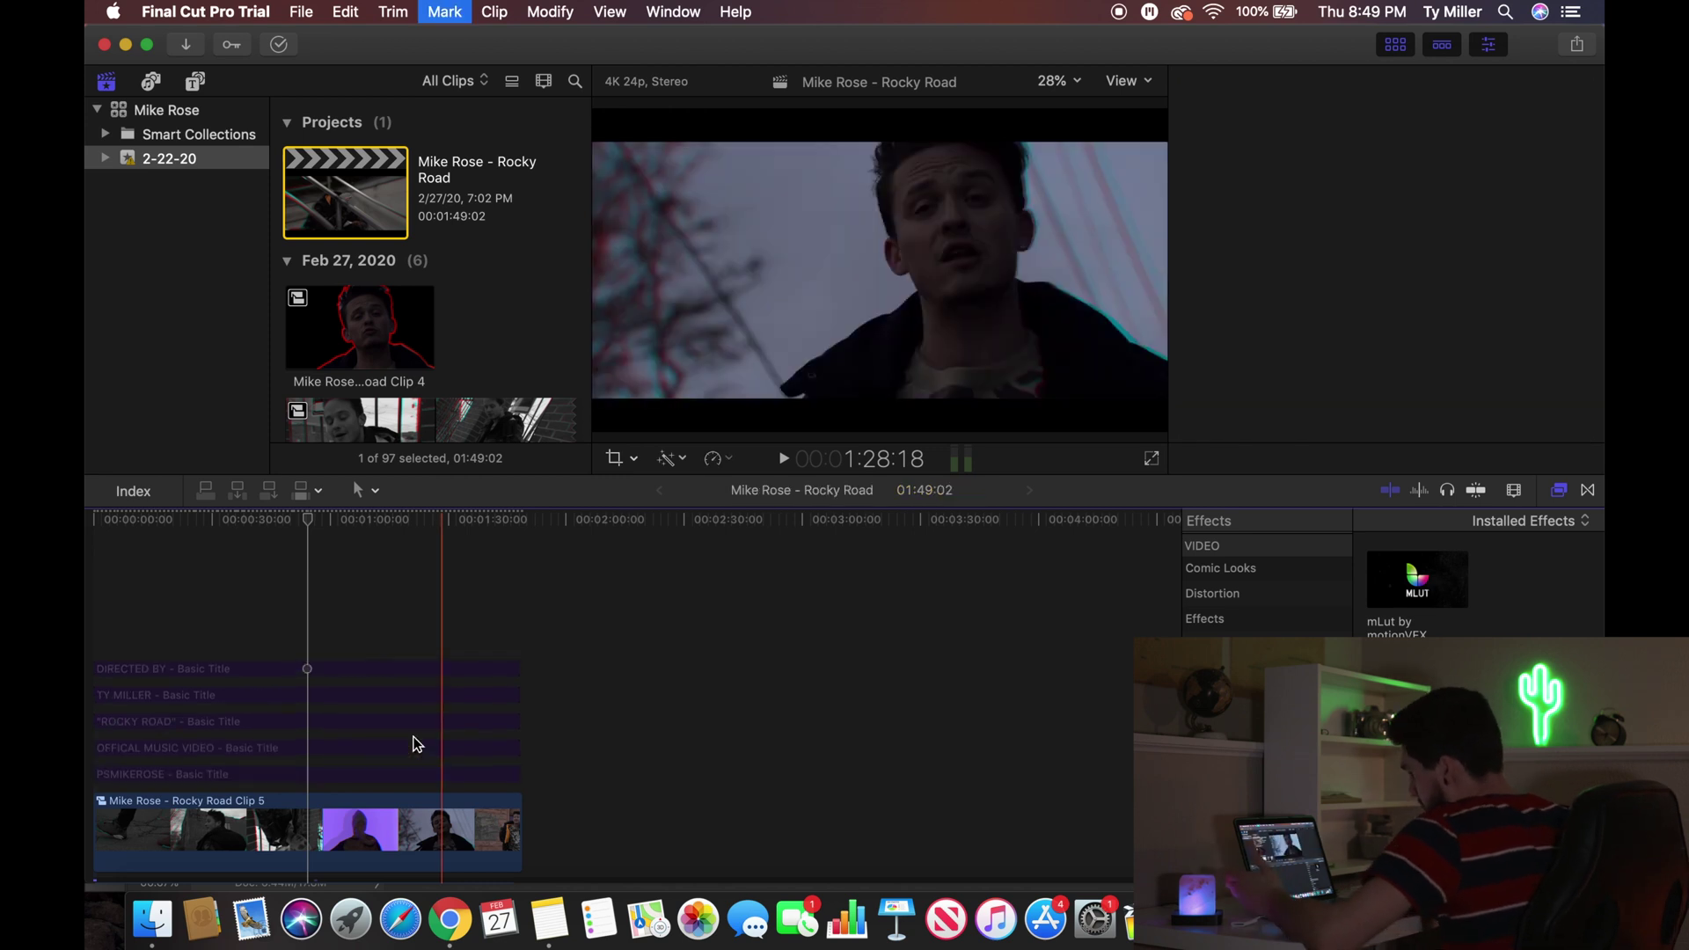
scroll(417, 745, down, 1)
key(super+equal)
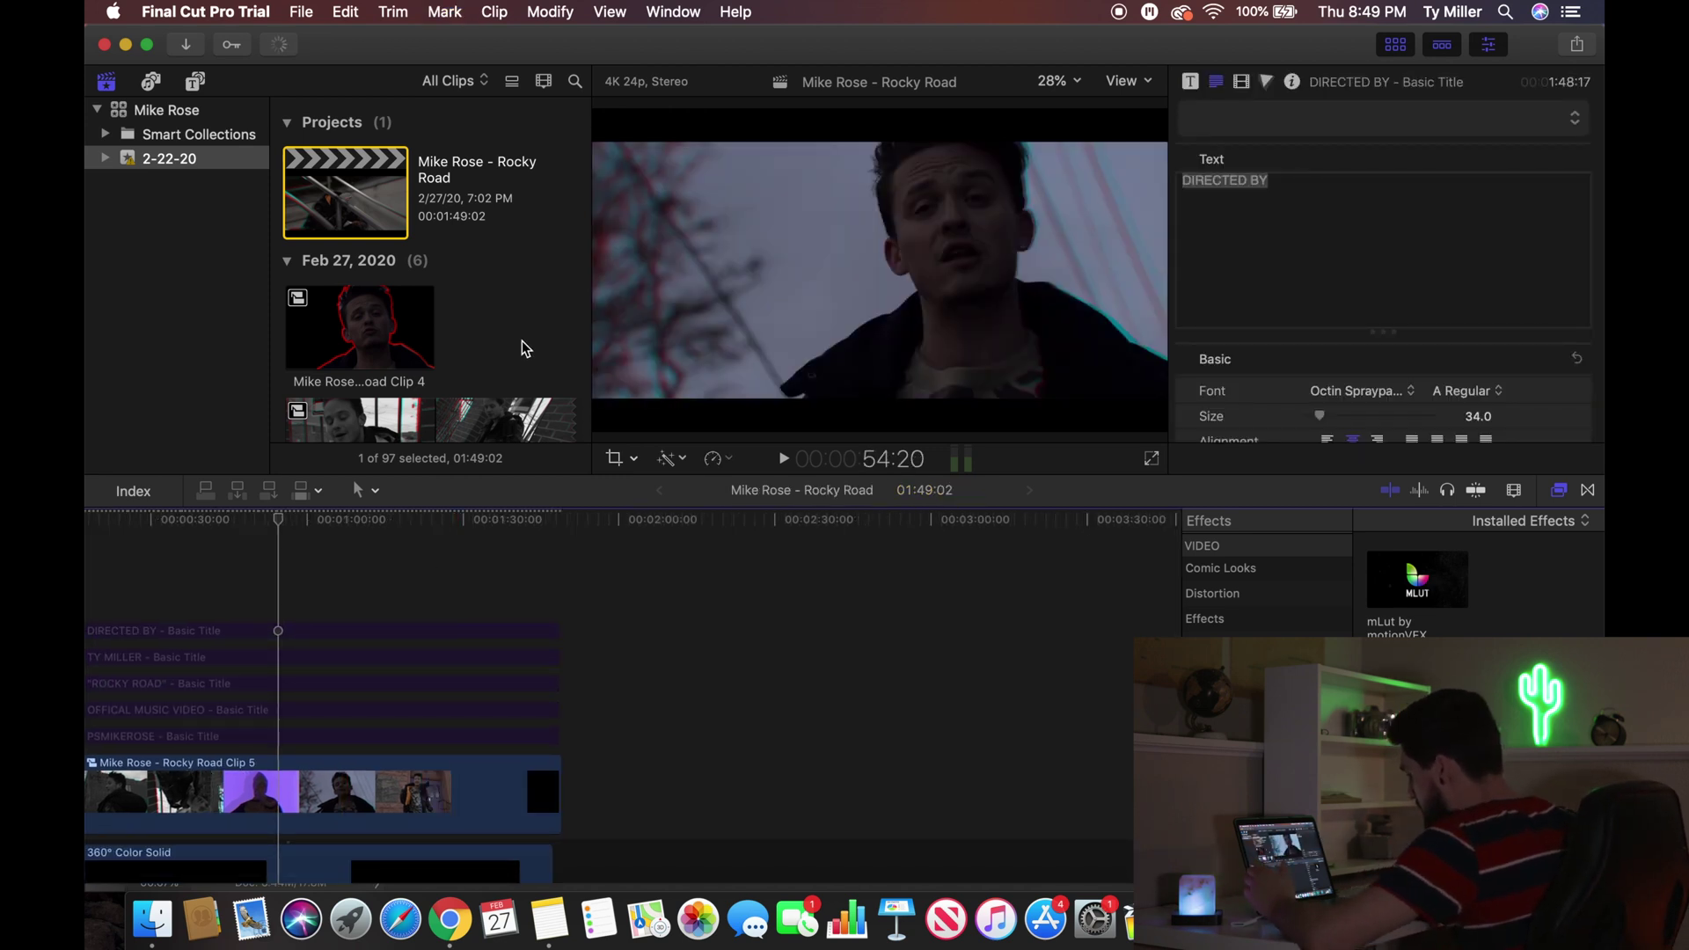
scroll(522, 341, down, 5)
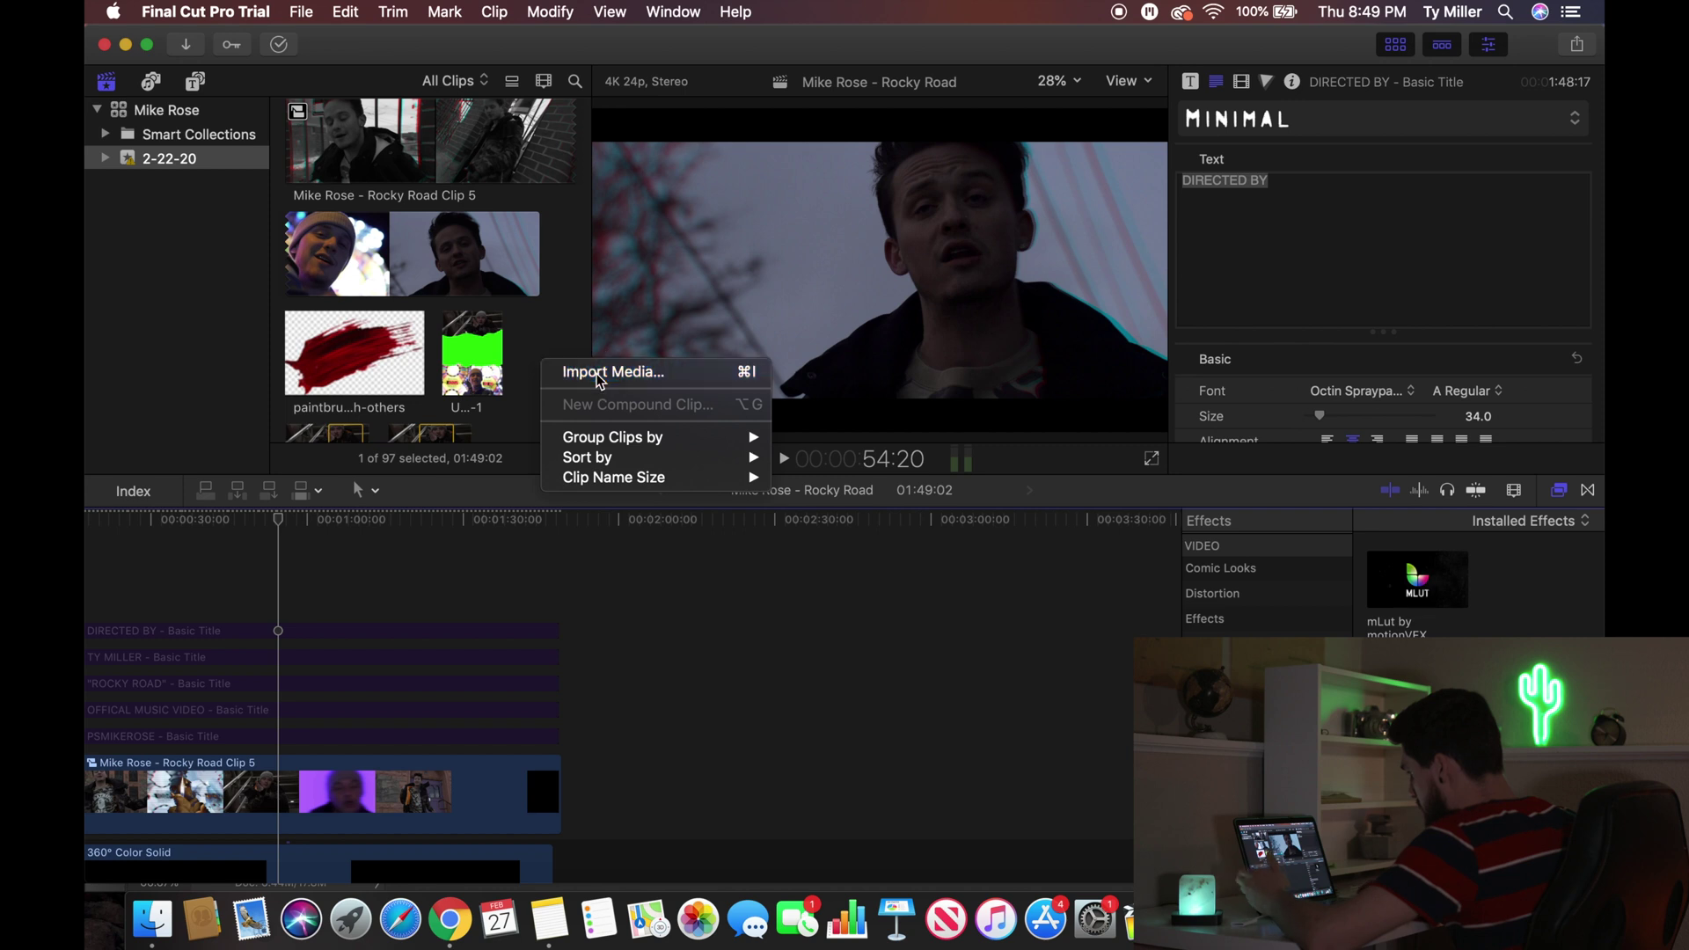
click(588, 352)
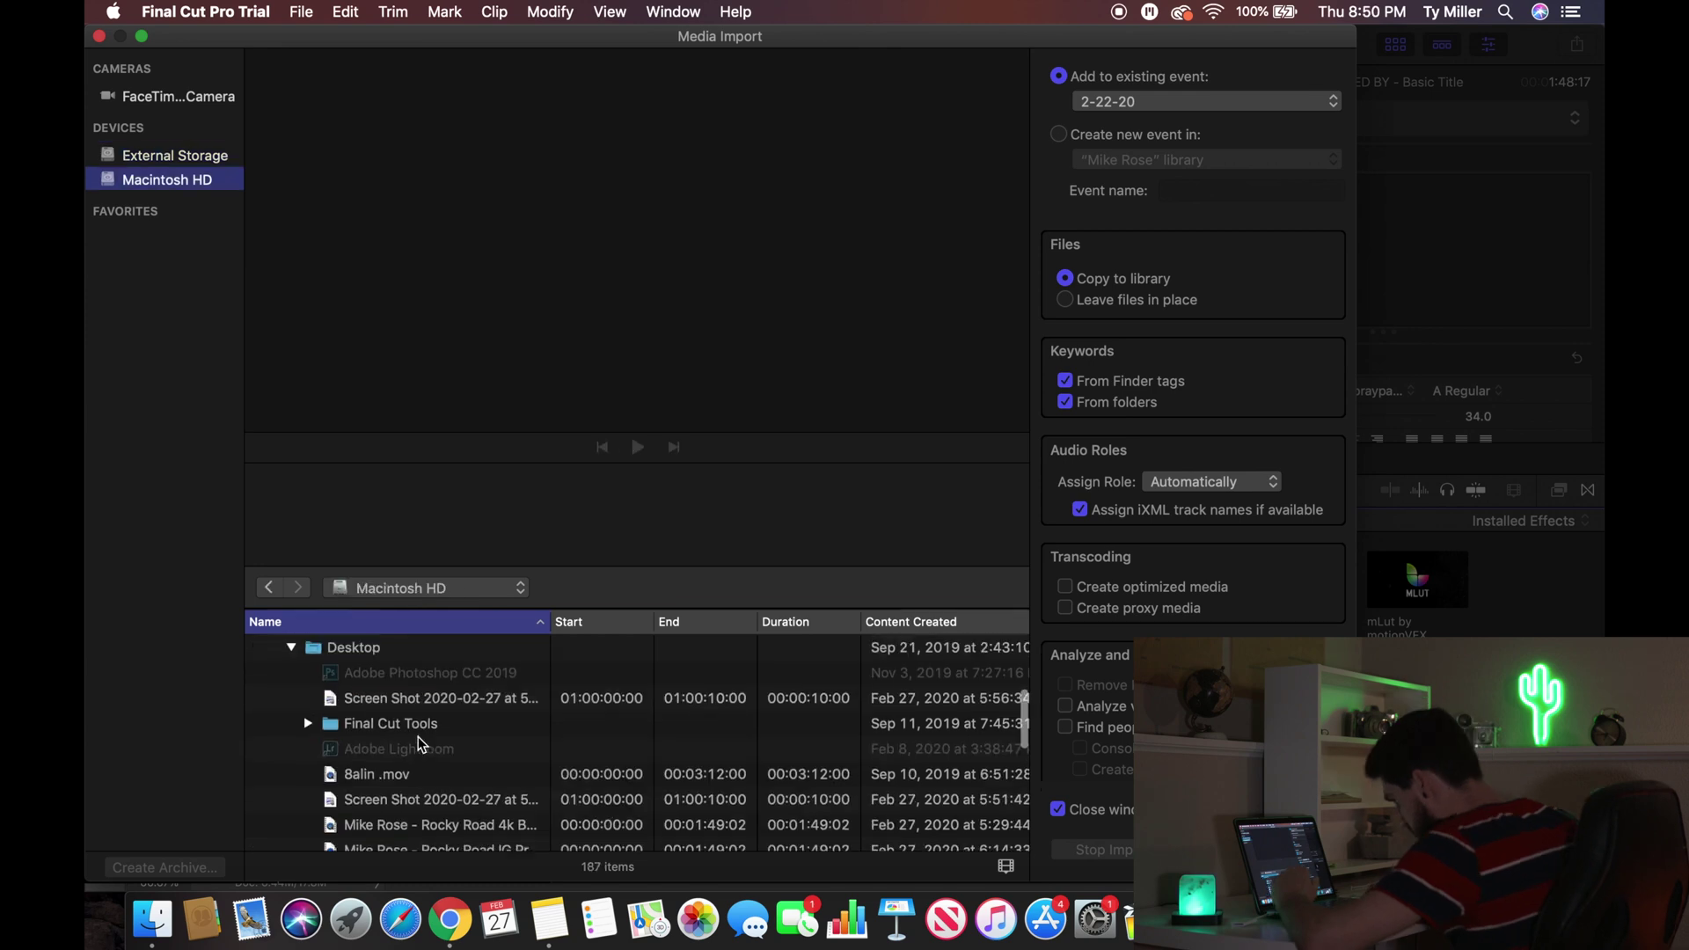
Step: Select IG PROMO VIDEO.jpg in the Desktop file list for import
scroll(419, 744, up, 3)
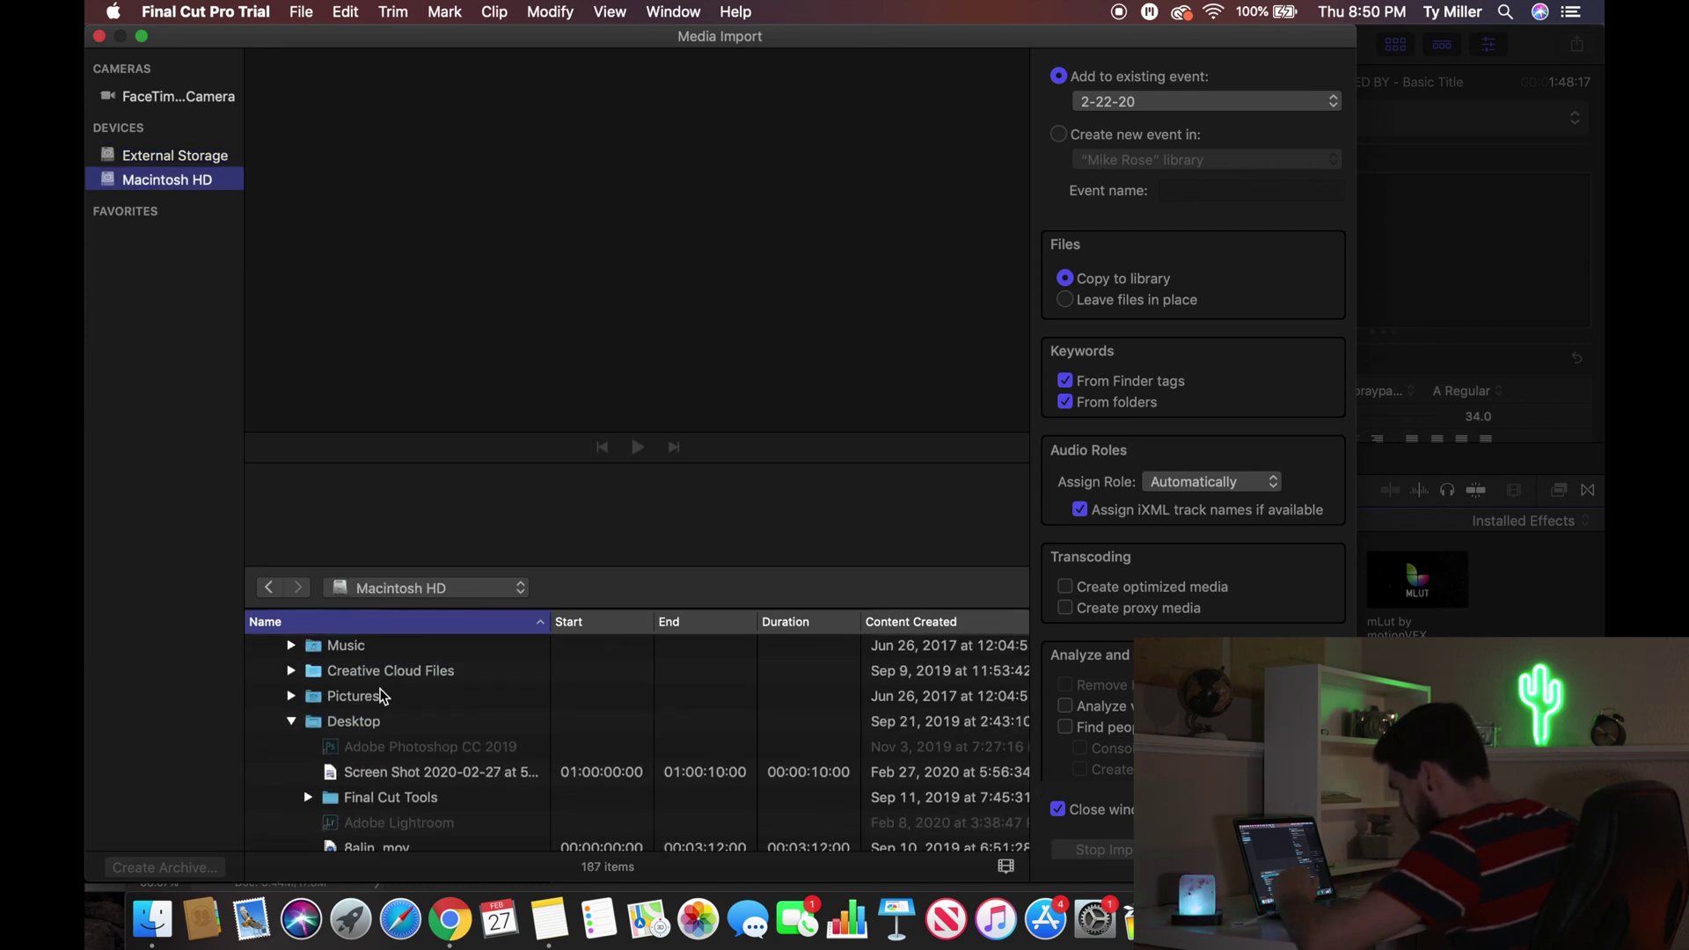
scroll(381, 696, down, 5)
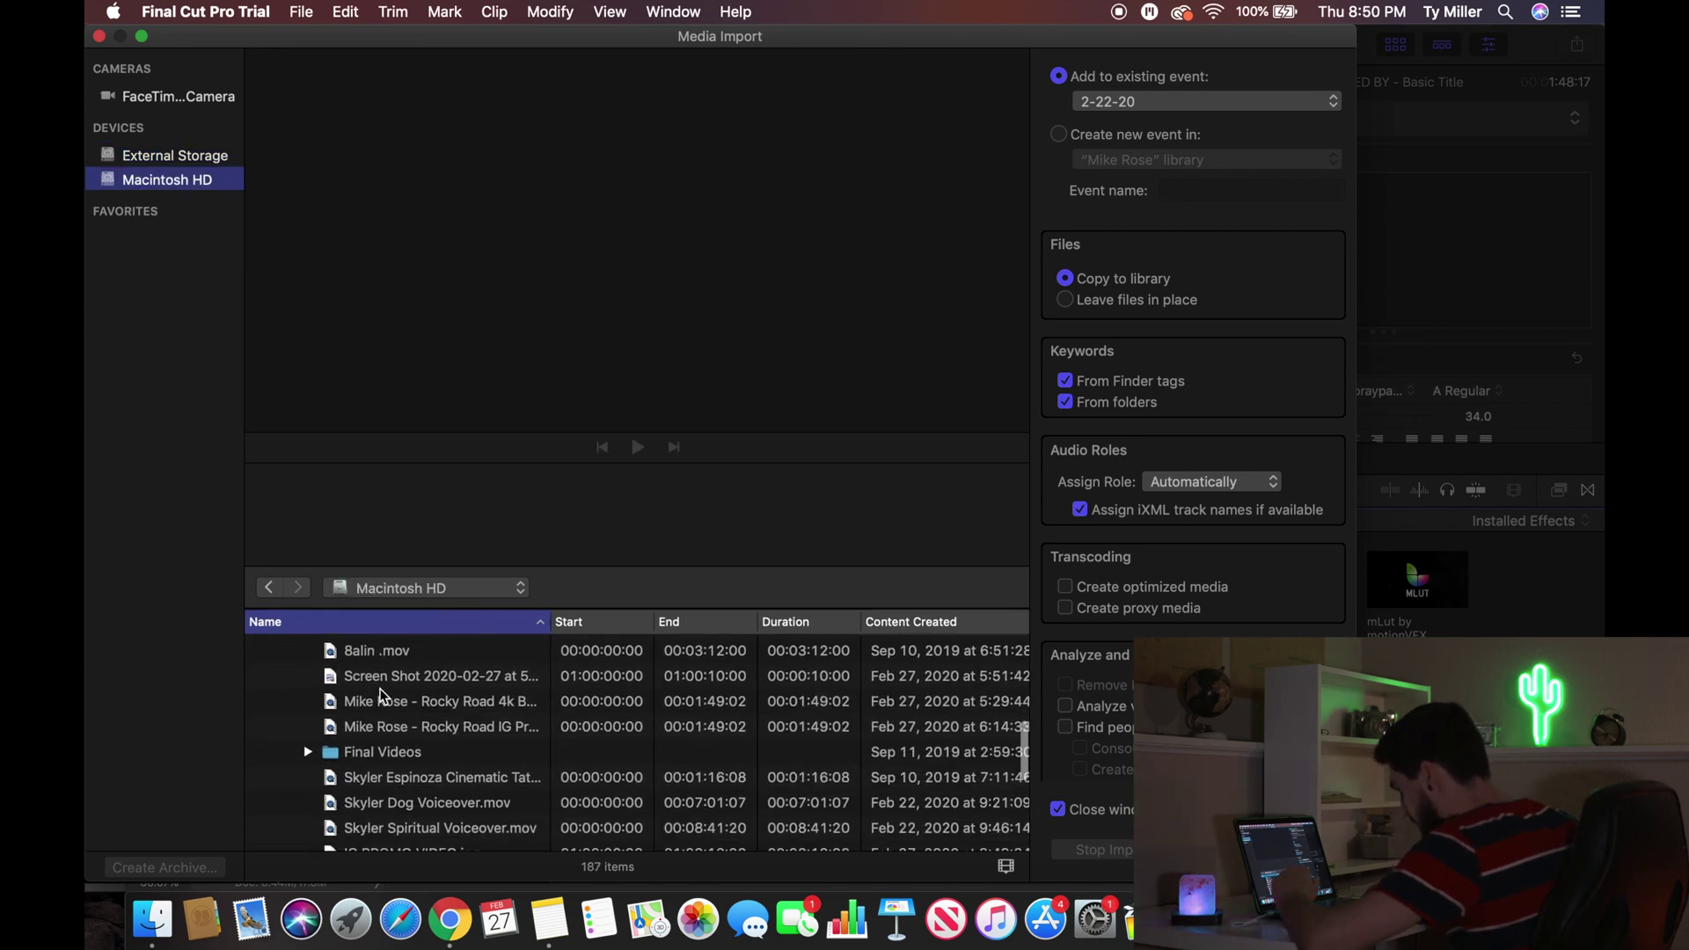
scroll(472, 722, down, 2)
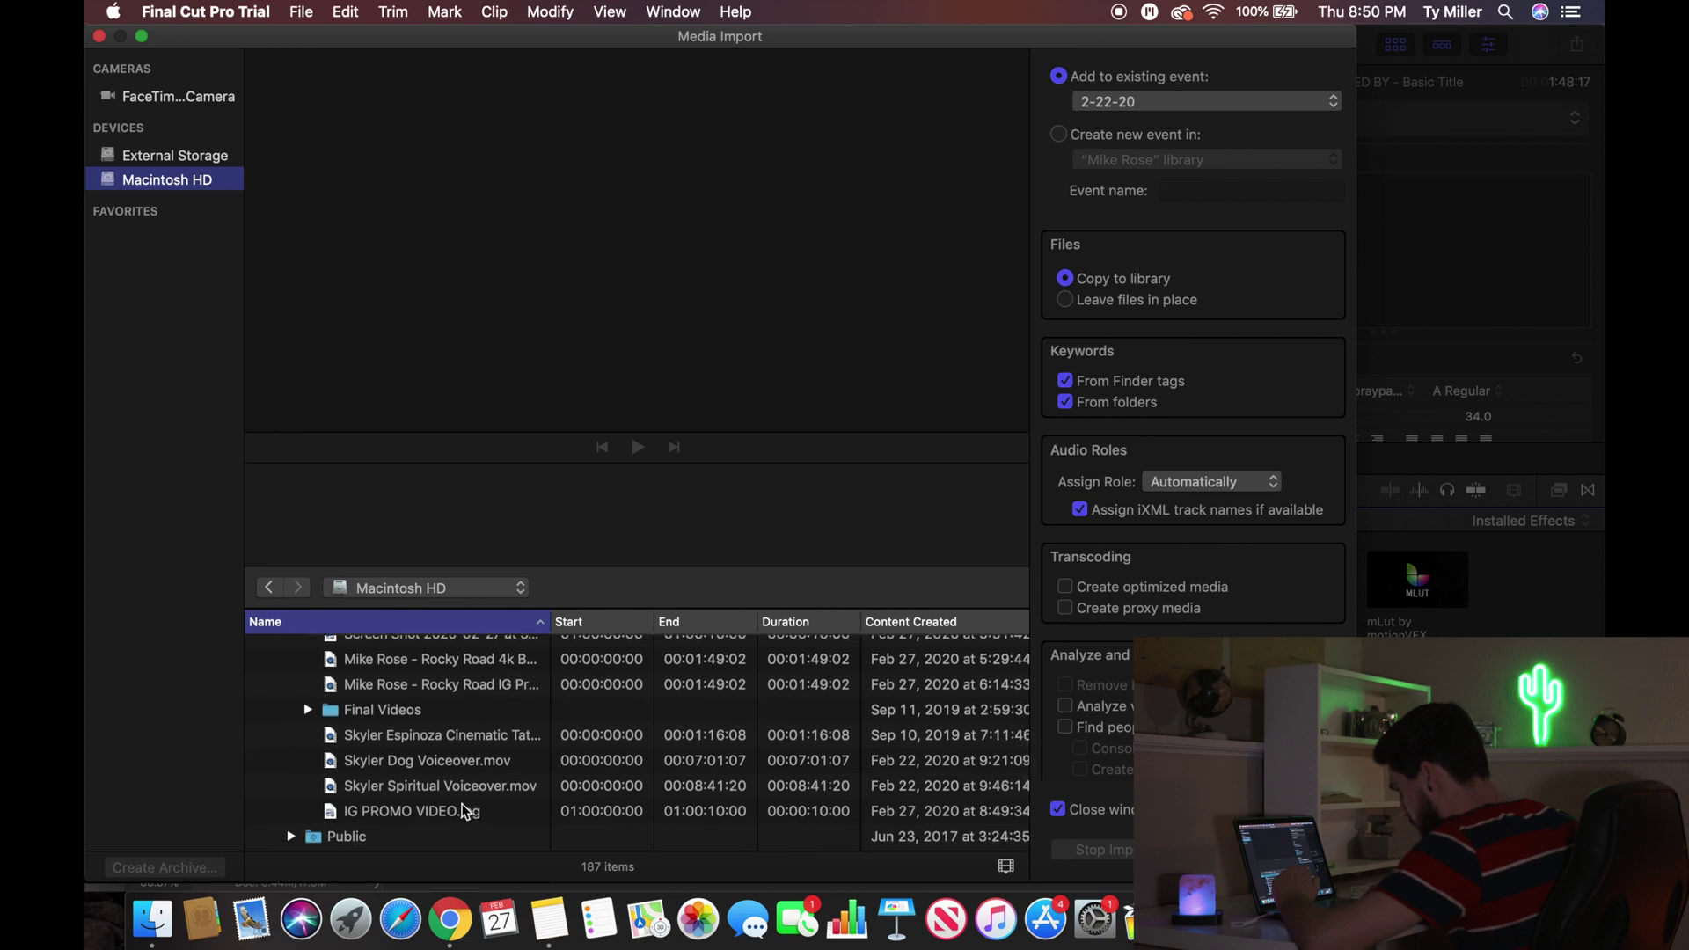
click(461, 810)
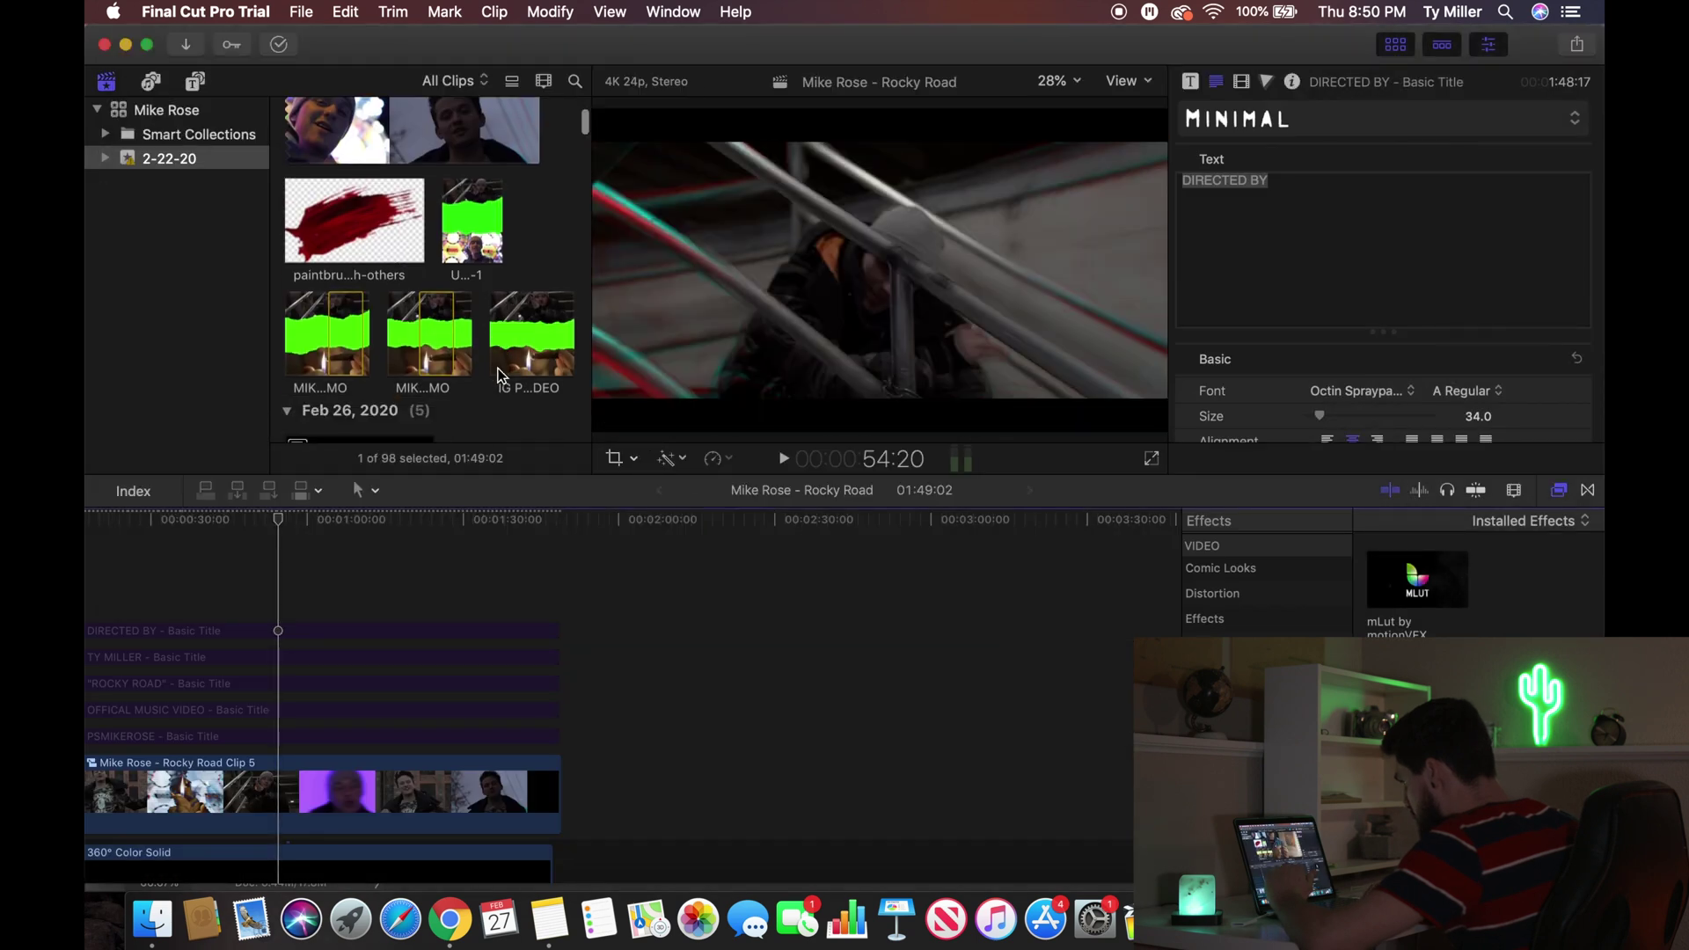
Step: Place IG PROMO VIDEO above the Rocky Road clip and display the project properties (3840 × 2160, 24p)
click(524, 361)
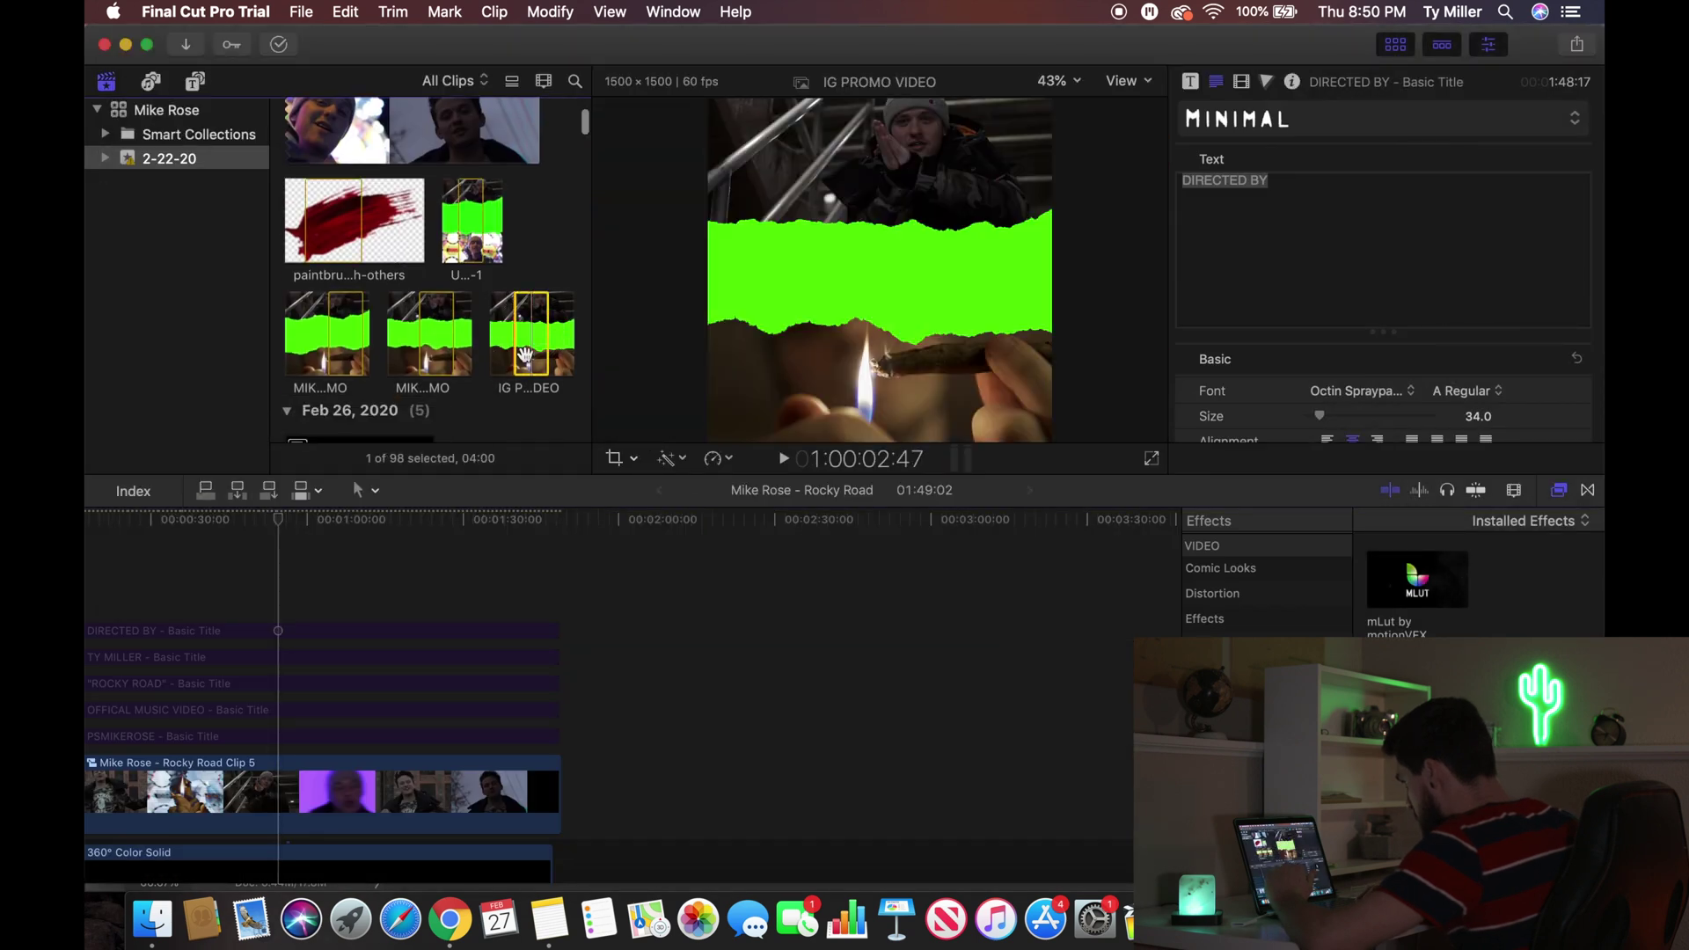
mouse_move(524, 349)
mouse_down()
mouse_move(528, 404)
mouse_move(181, 717)
mouse_move(95, 762)
mouse_move(150, 700)
mouse_move(699, 695)
mouse_up()
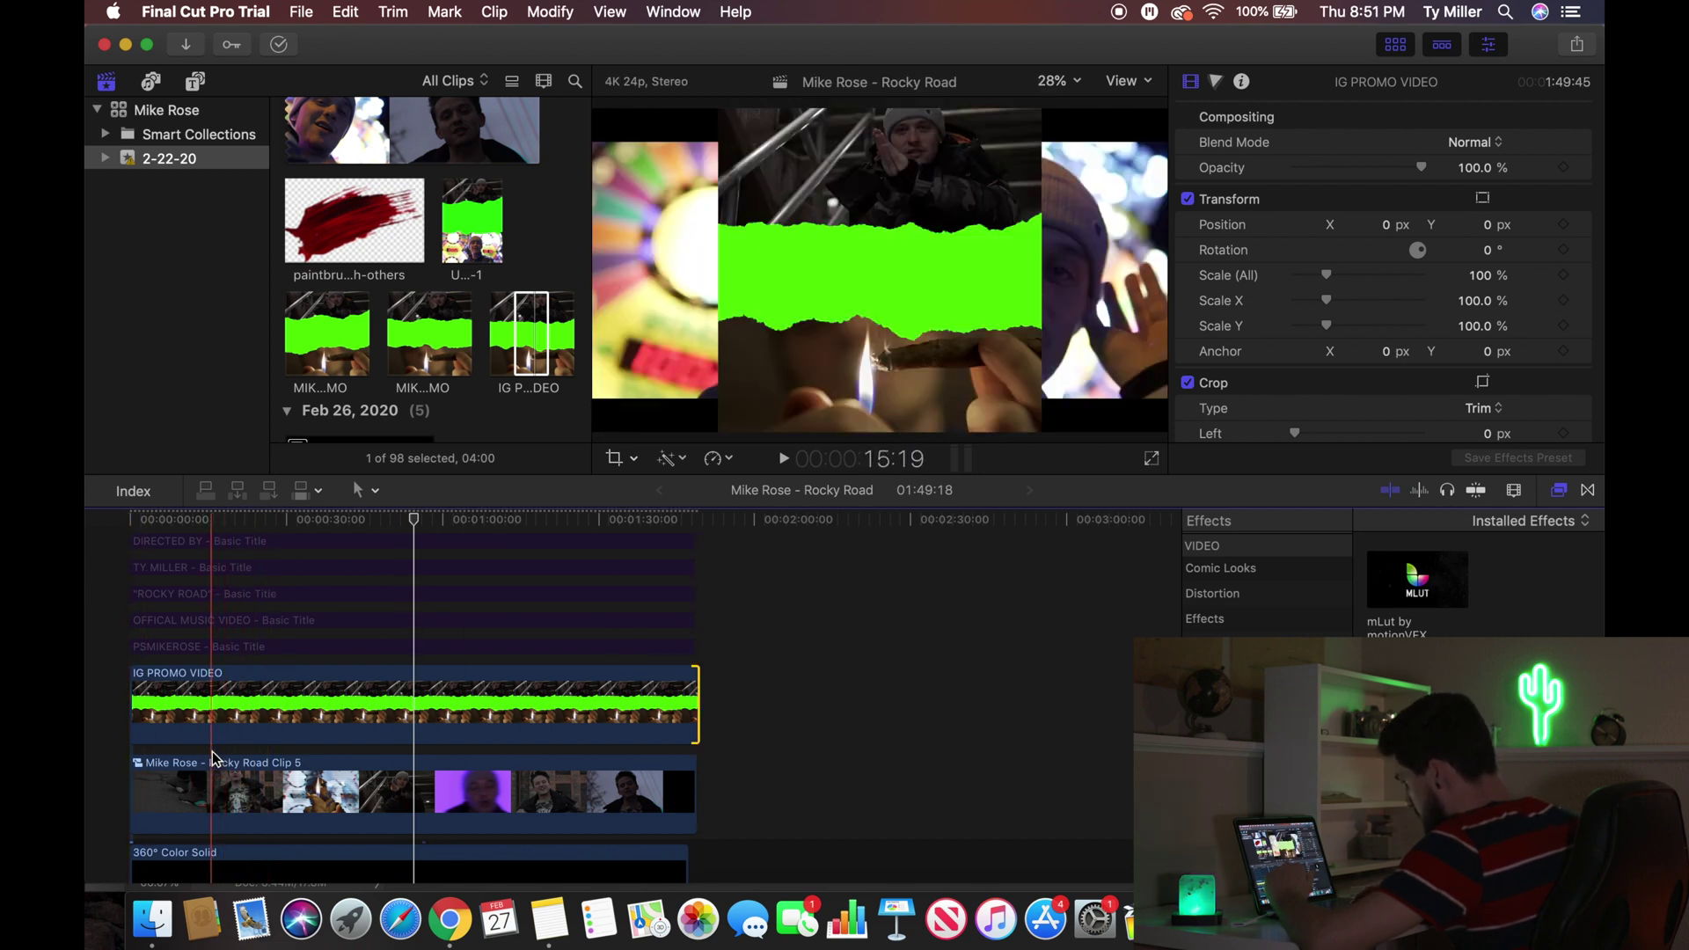
click(211, 541)
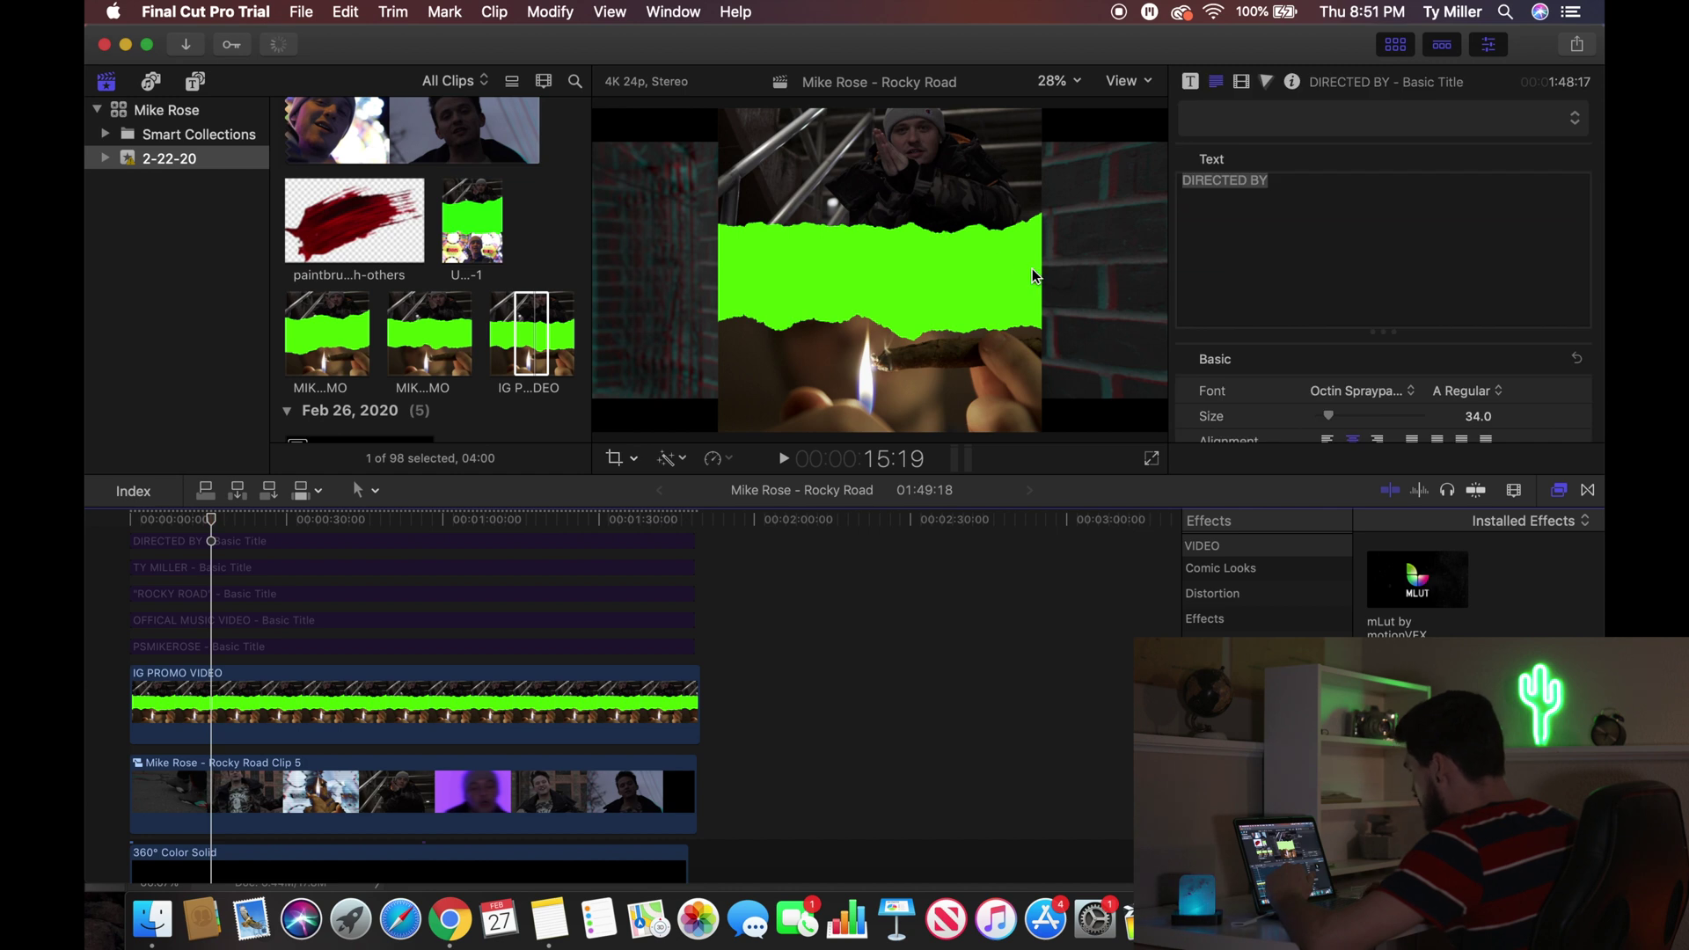
scroll(467, 143, up, 2)
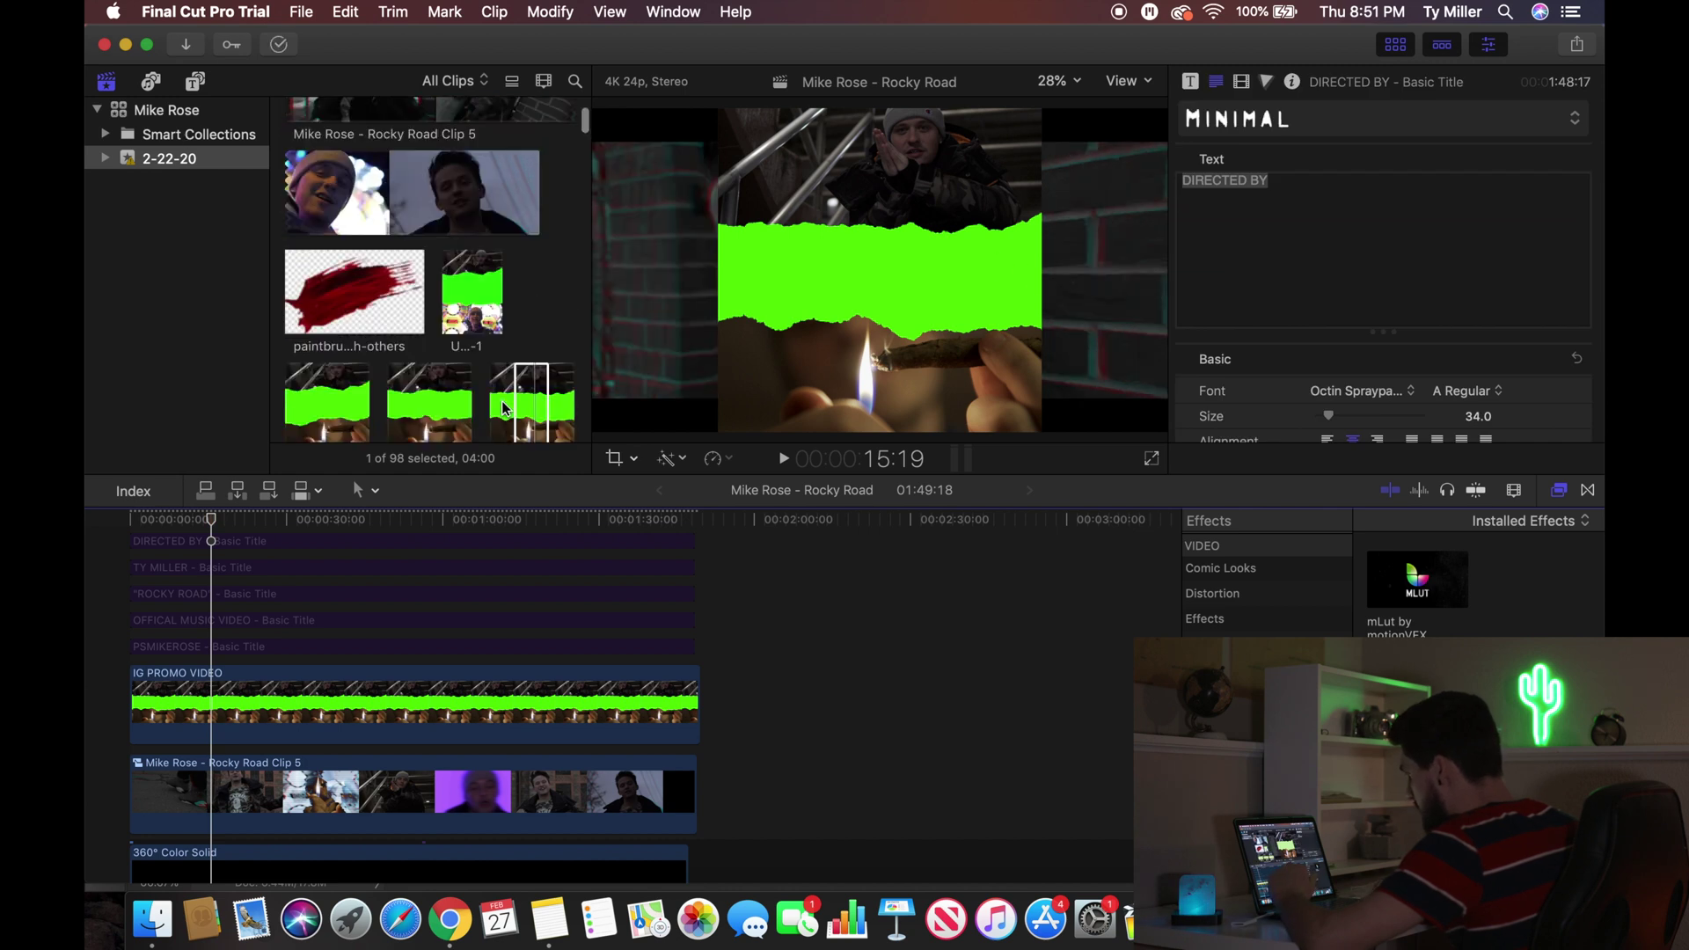
scroll(509, 439, up, 10)
click(350, 179)
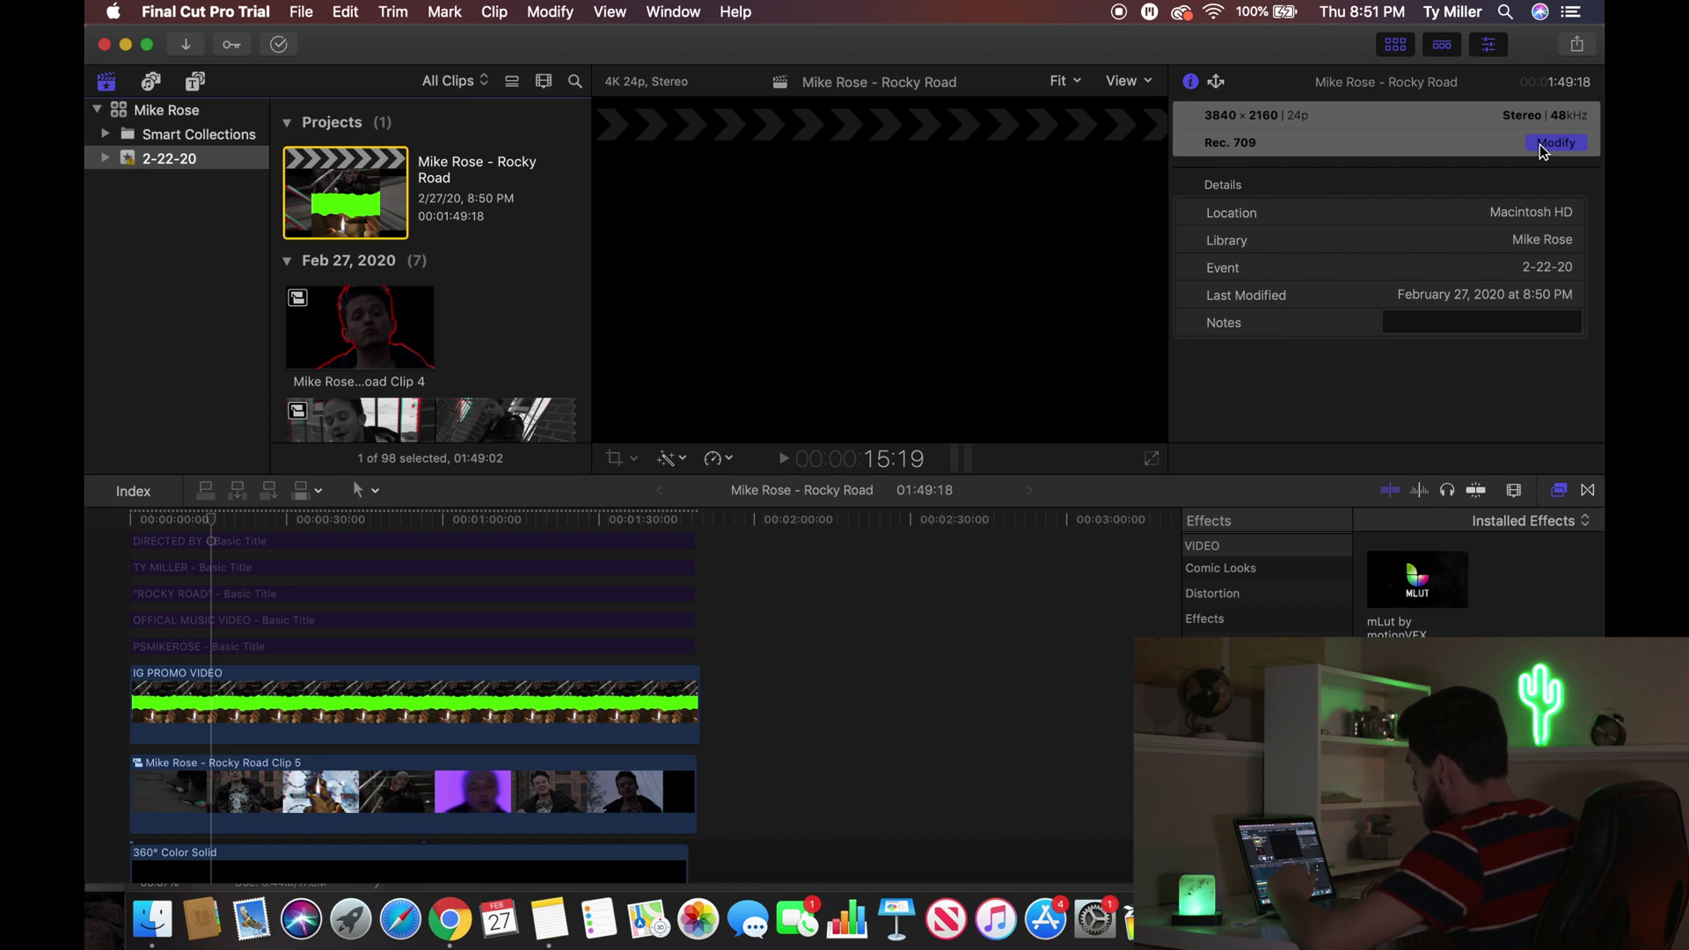
Step: Change the Rocky Road project's video format to Custom with a 1080 × 1080 frame
click(1547, 143)
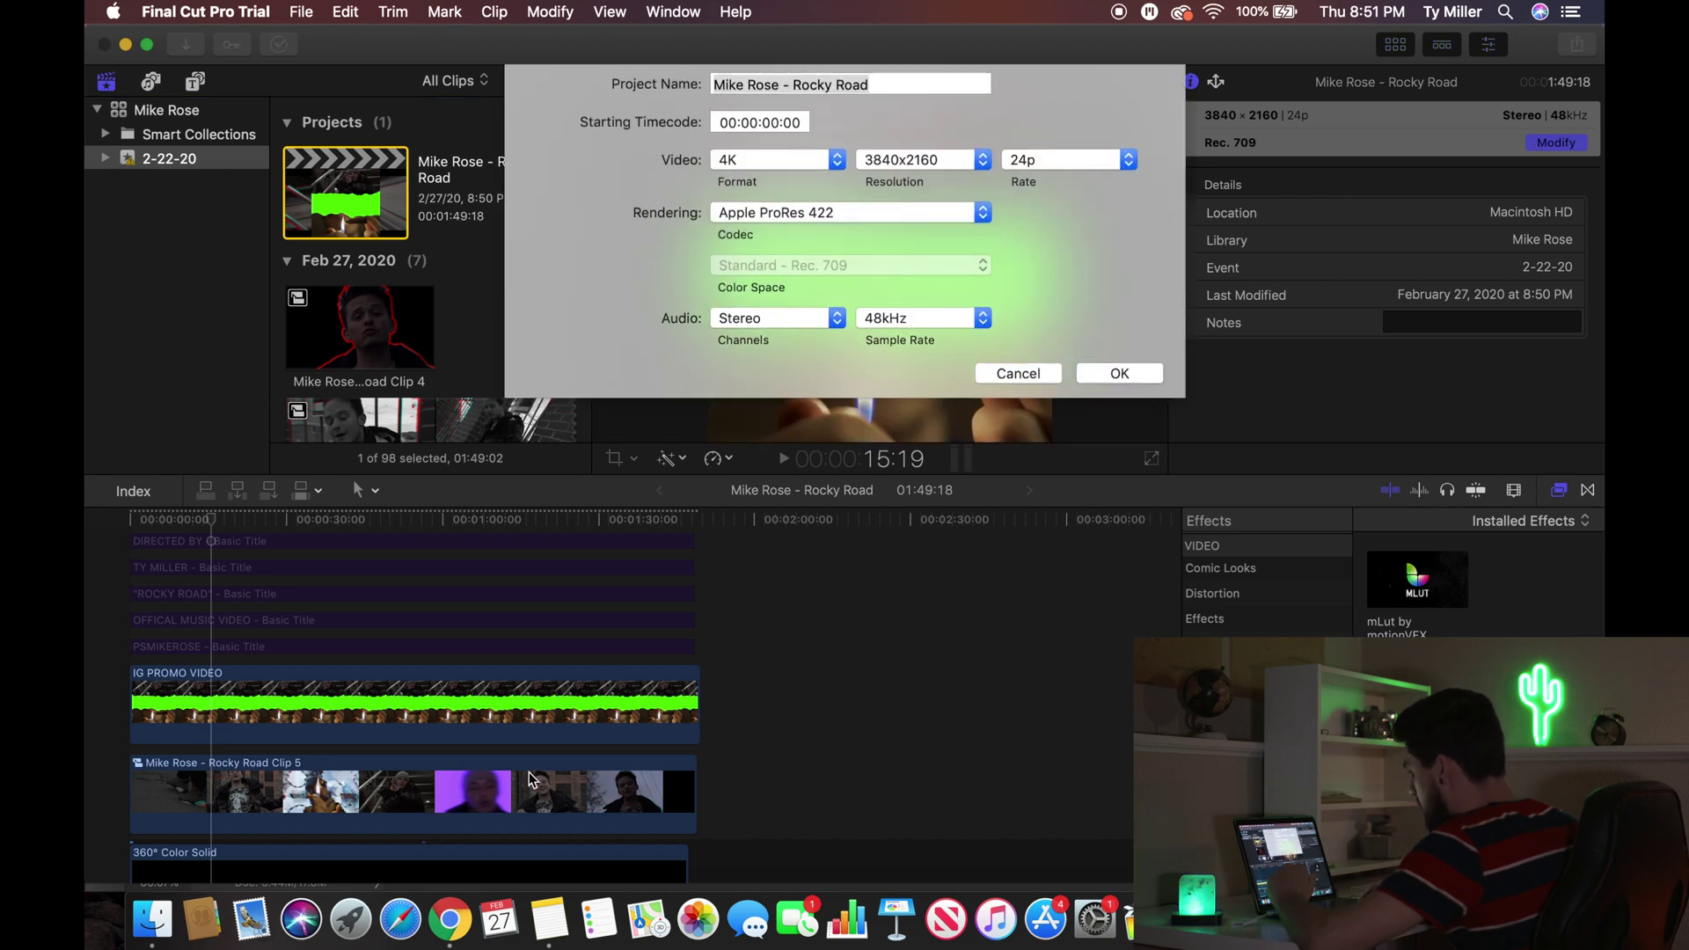
click(768, 168)
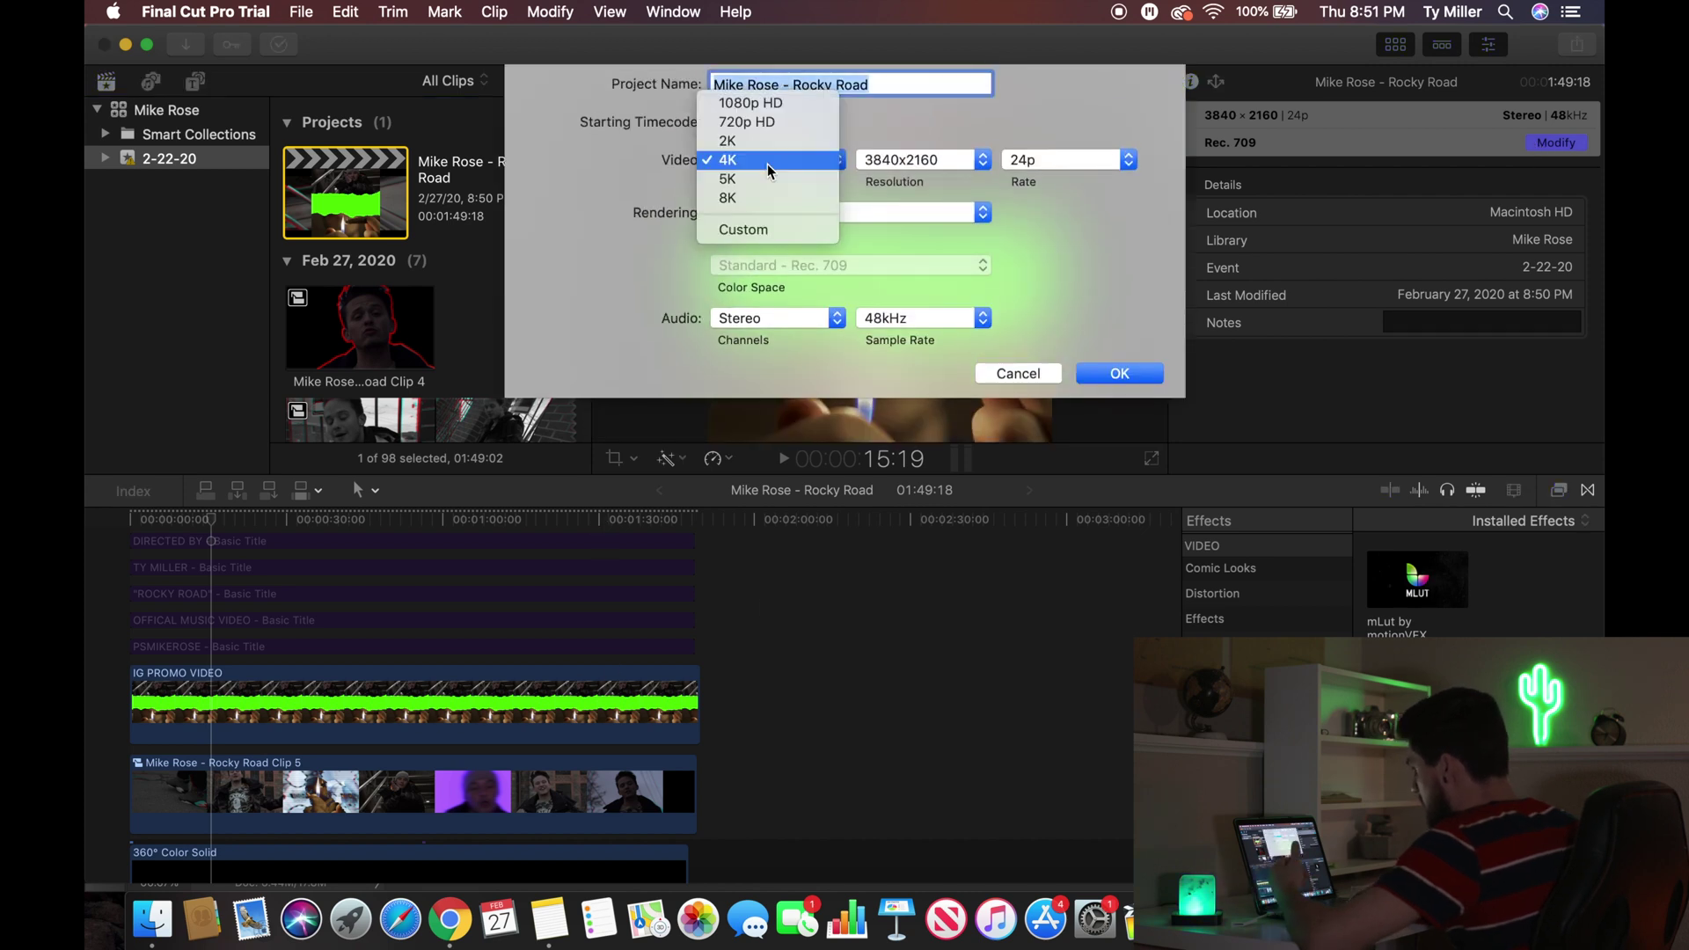
click(760, 229)
click(893, 159)
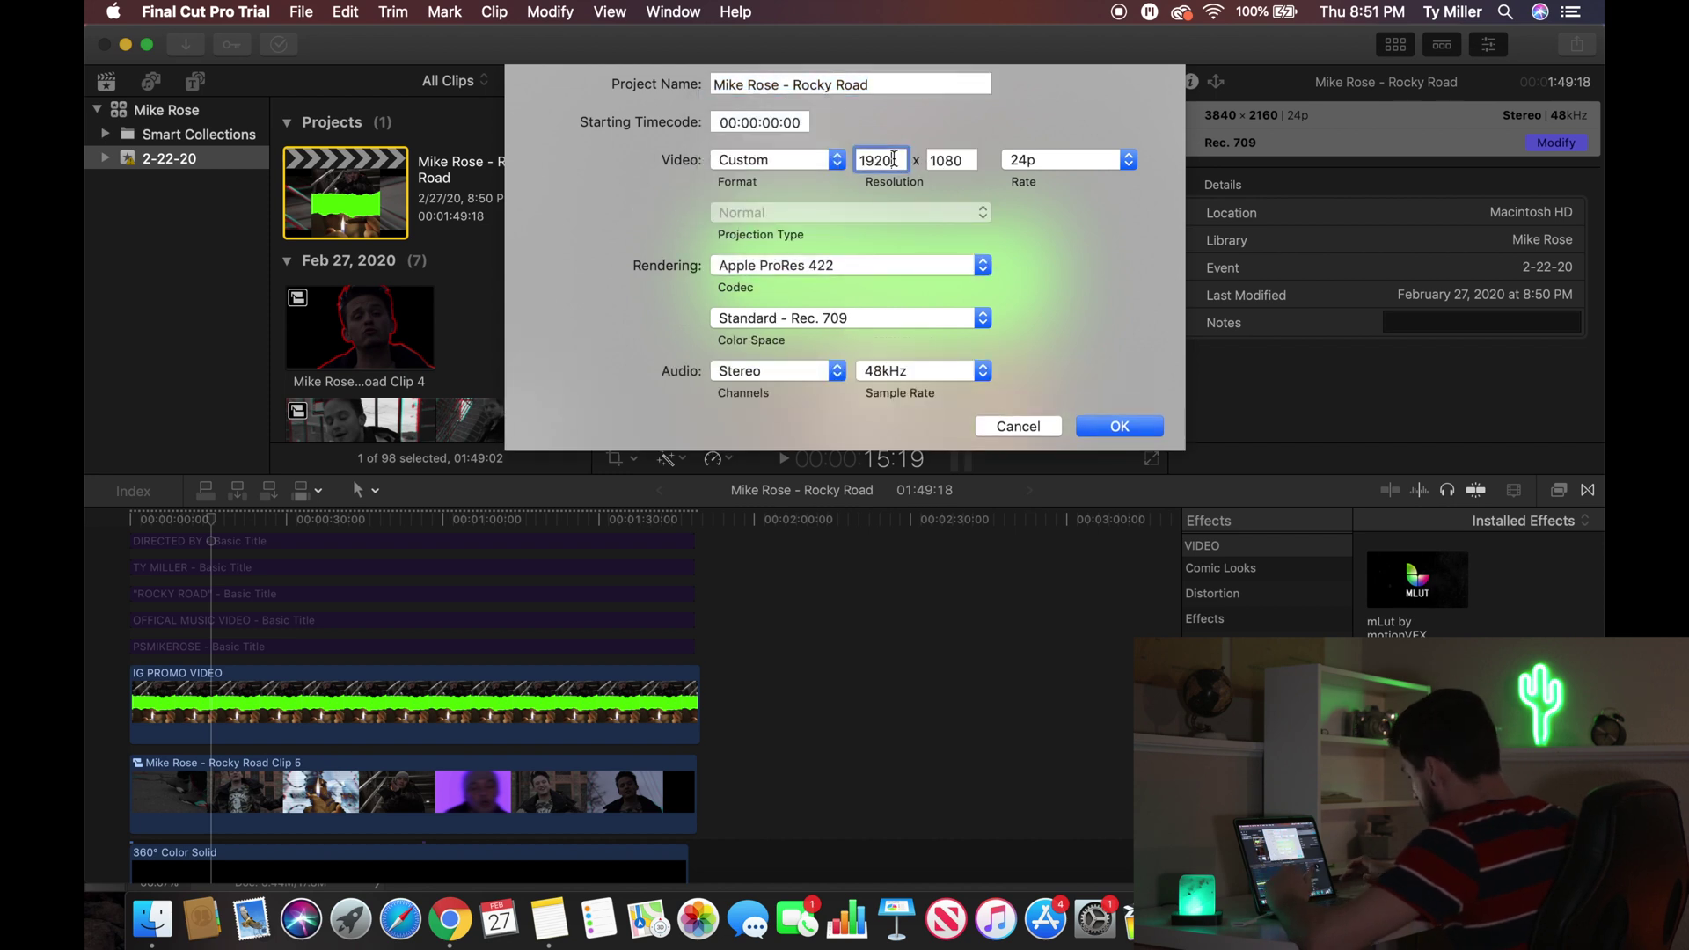
text(1080)
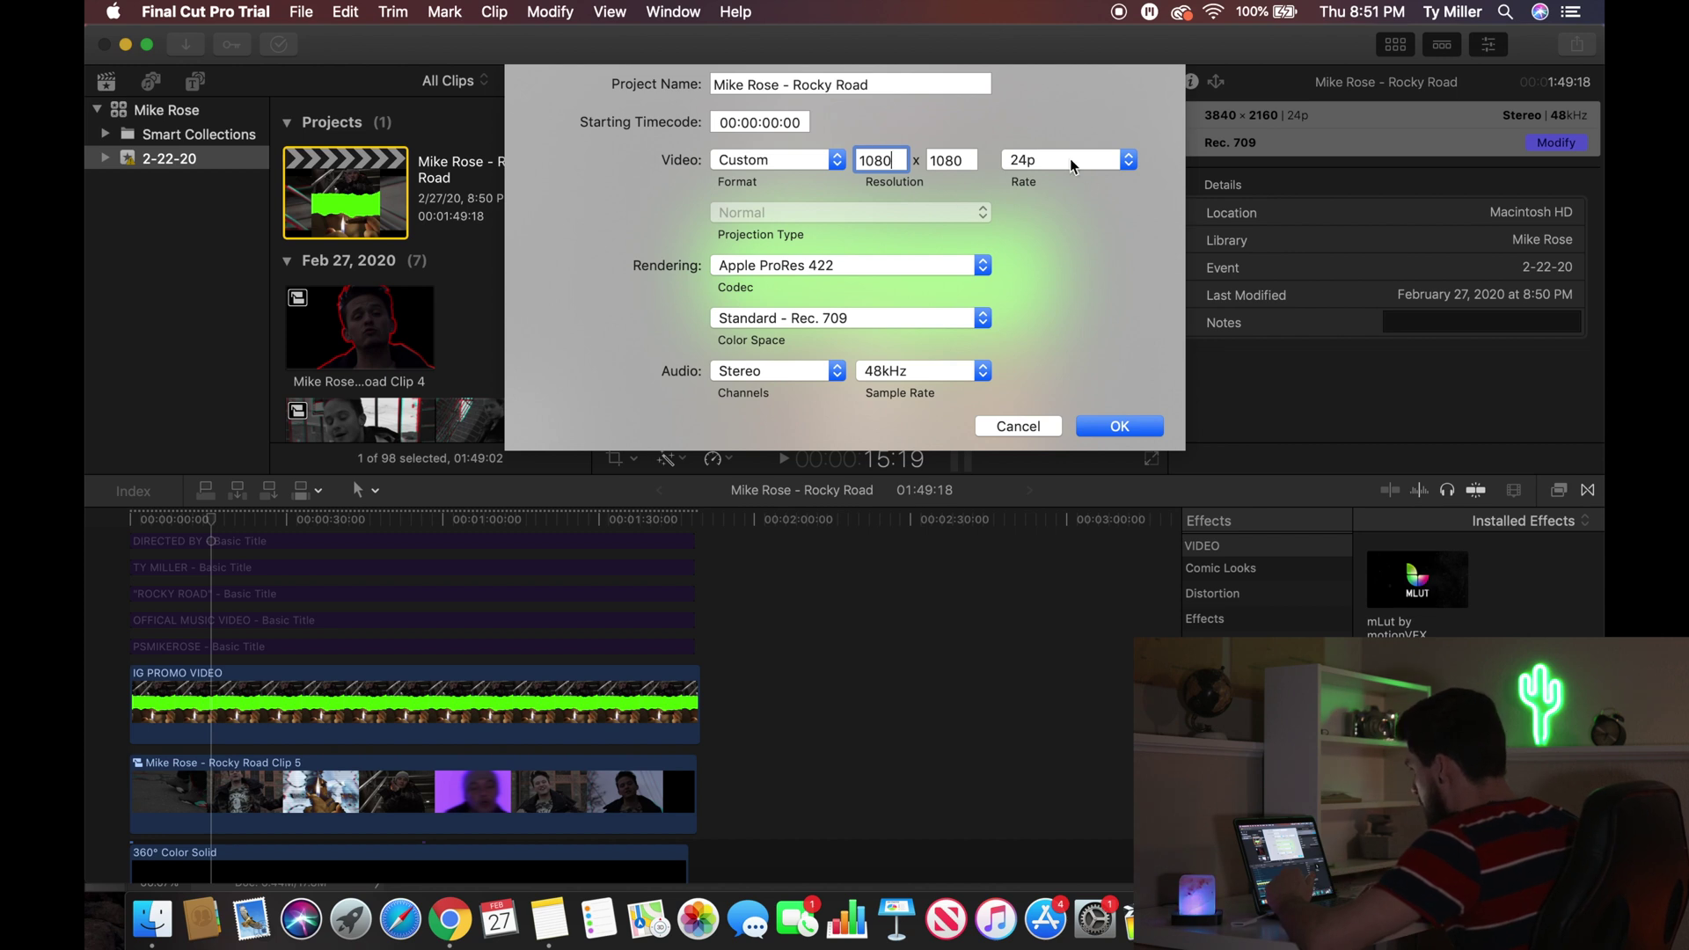
click(1110, 427)
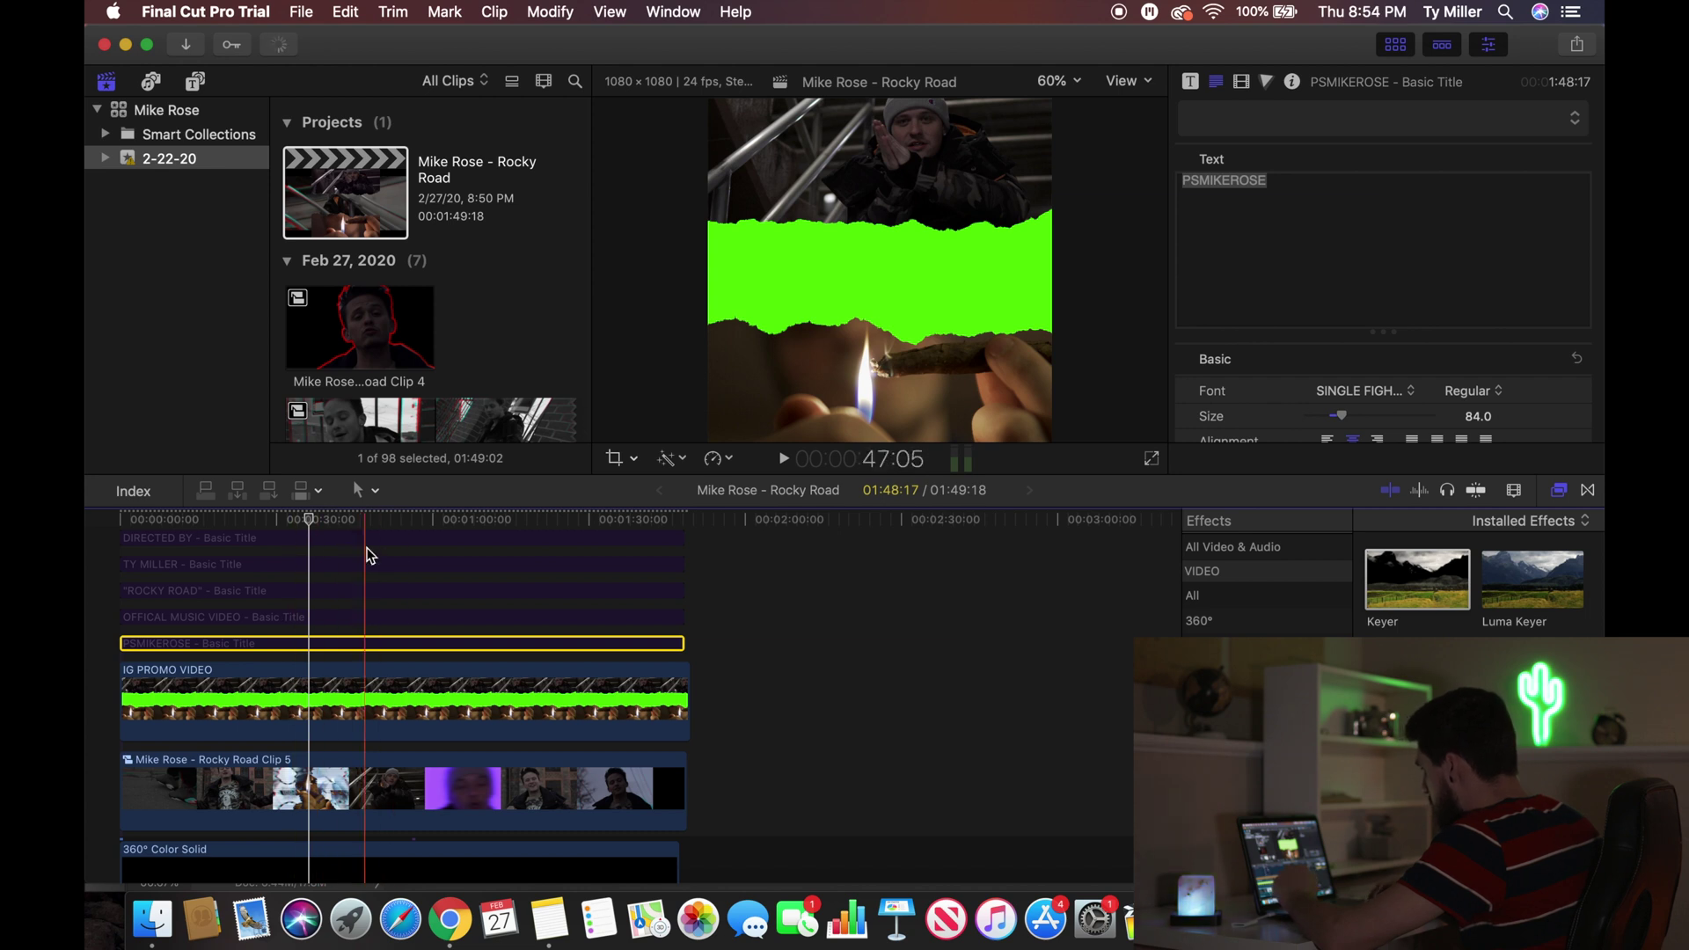
click(403, 175)
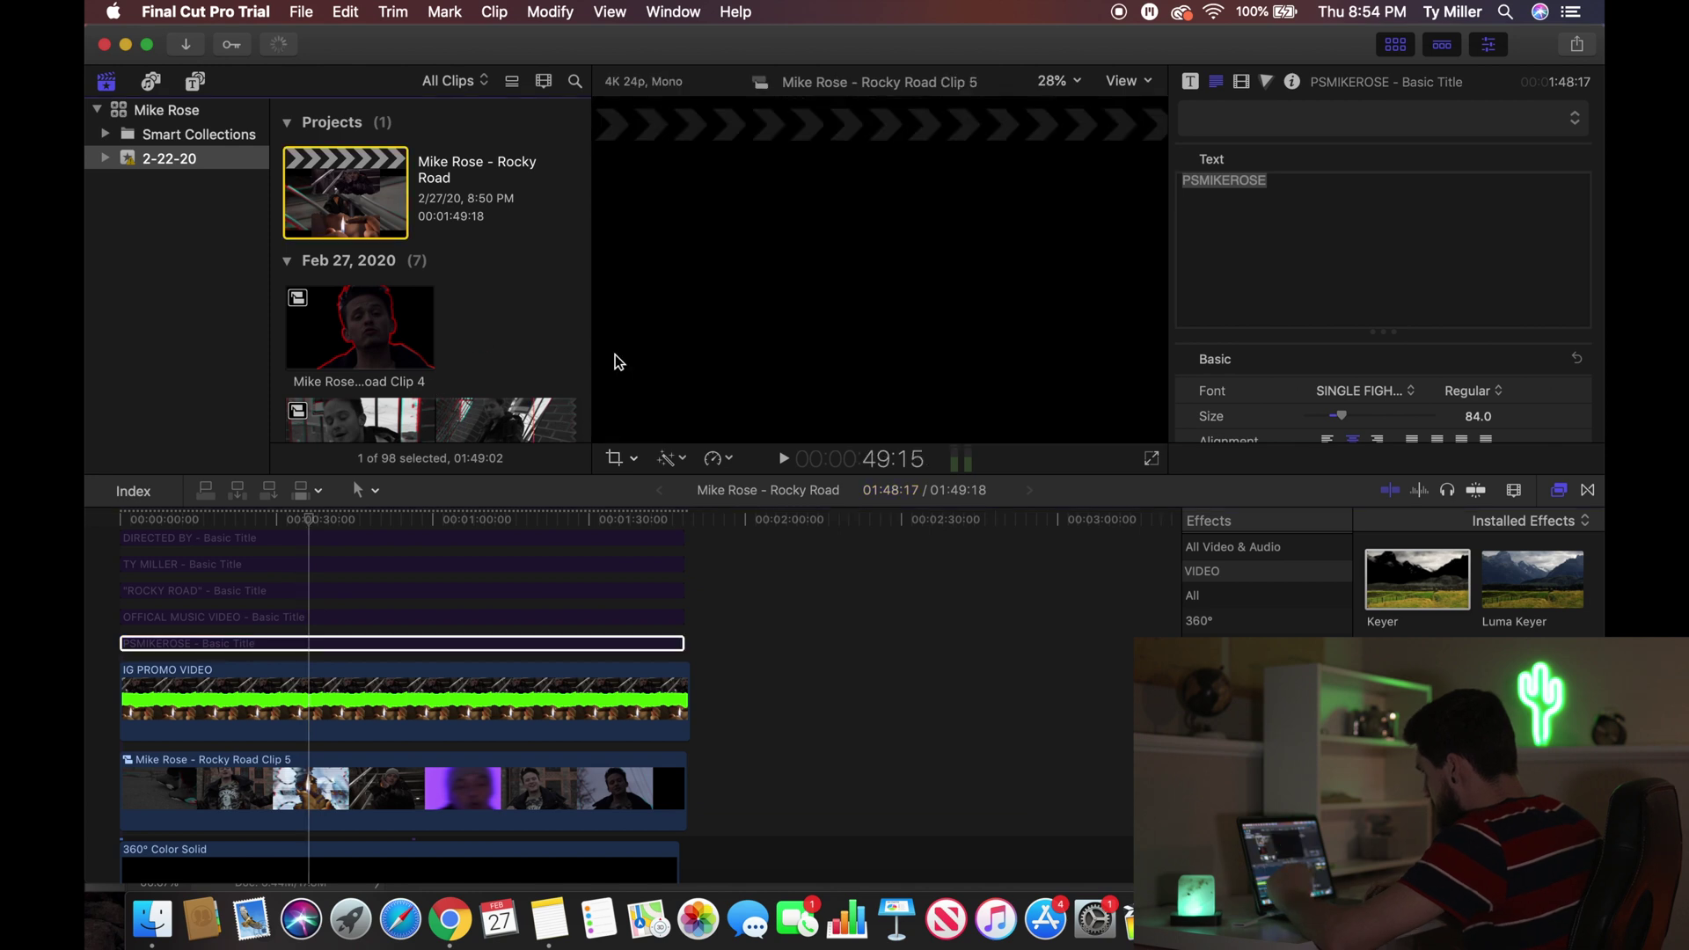
click(847, 193)
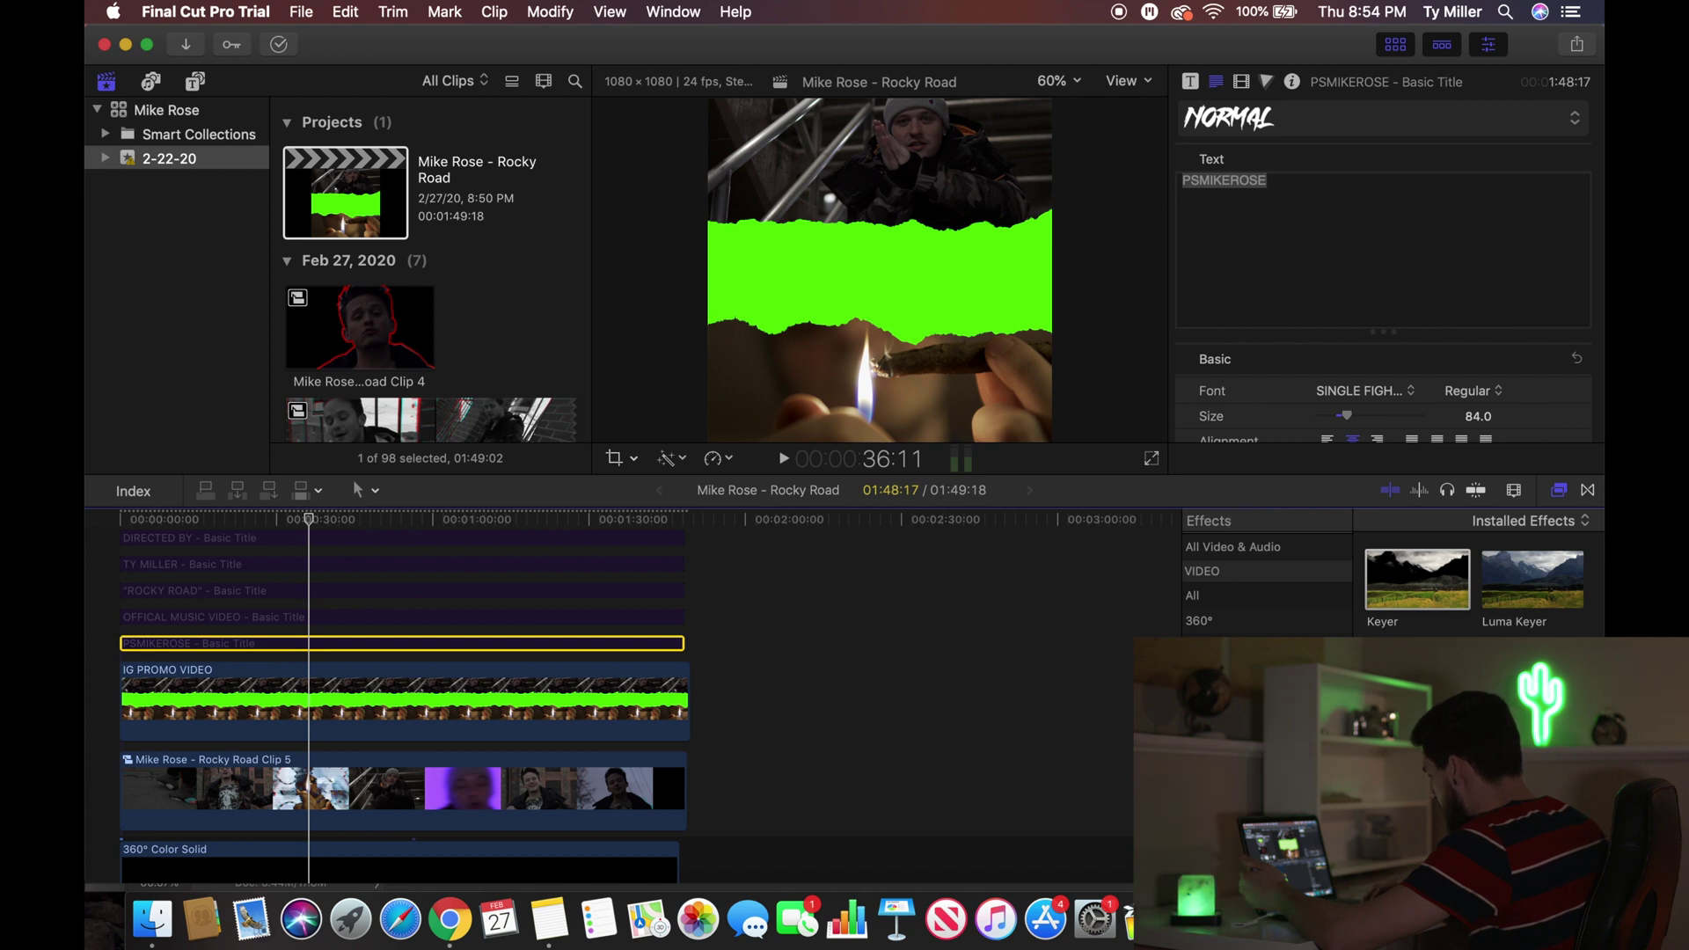
Step: Apply Keyer to the IG PROMO VIDEO clip to reveal the video, then re-enable all five titles
click(1412, 591)
drag(1412, 591, 406, 707)
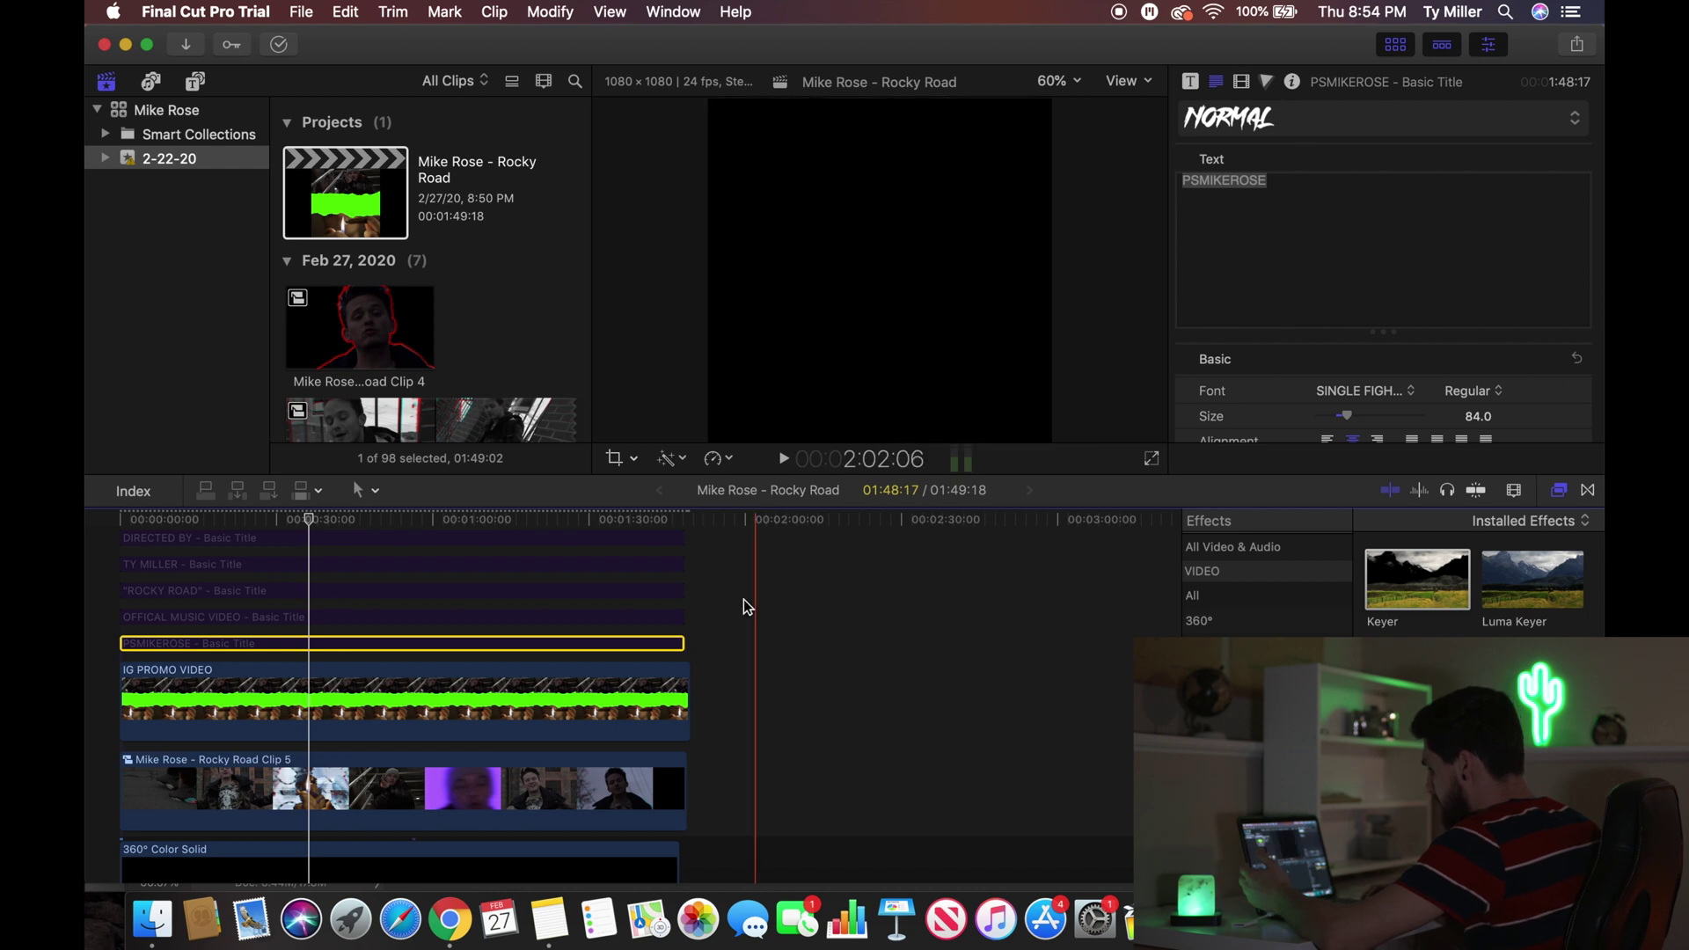
click(698, 651)
drag(698, 651, 165, 522)
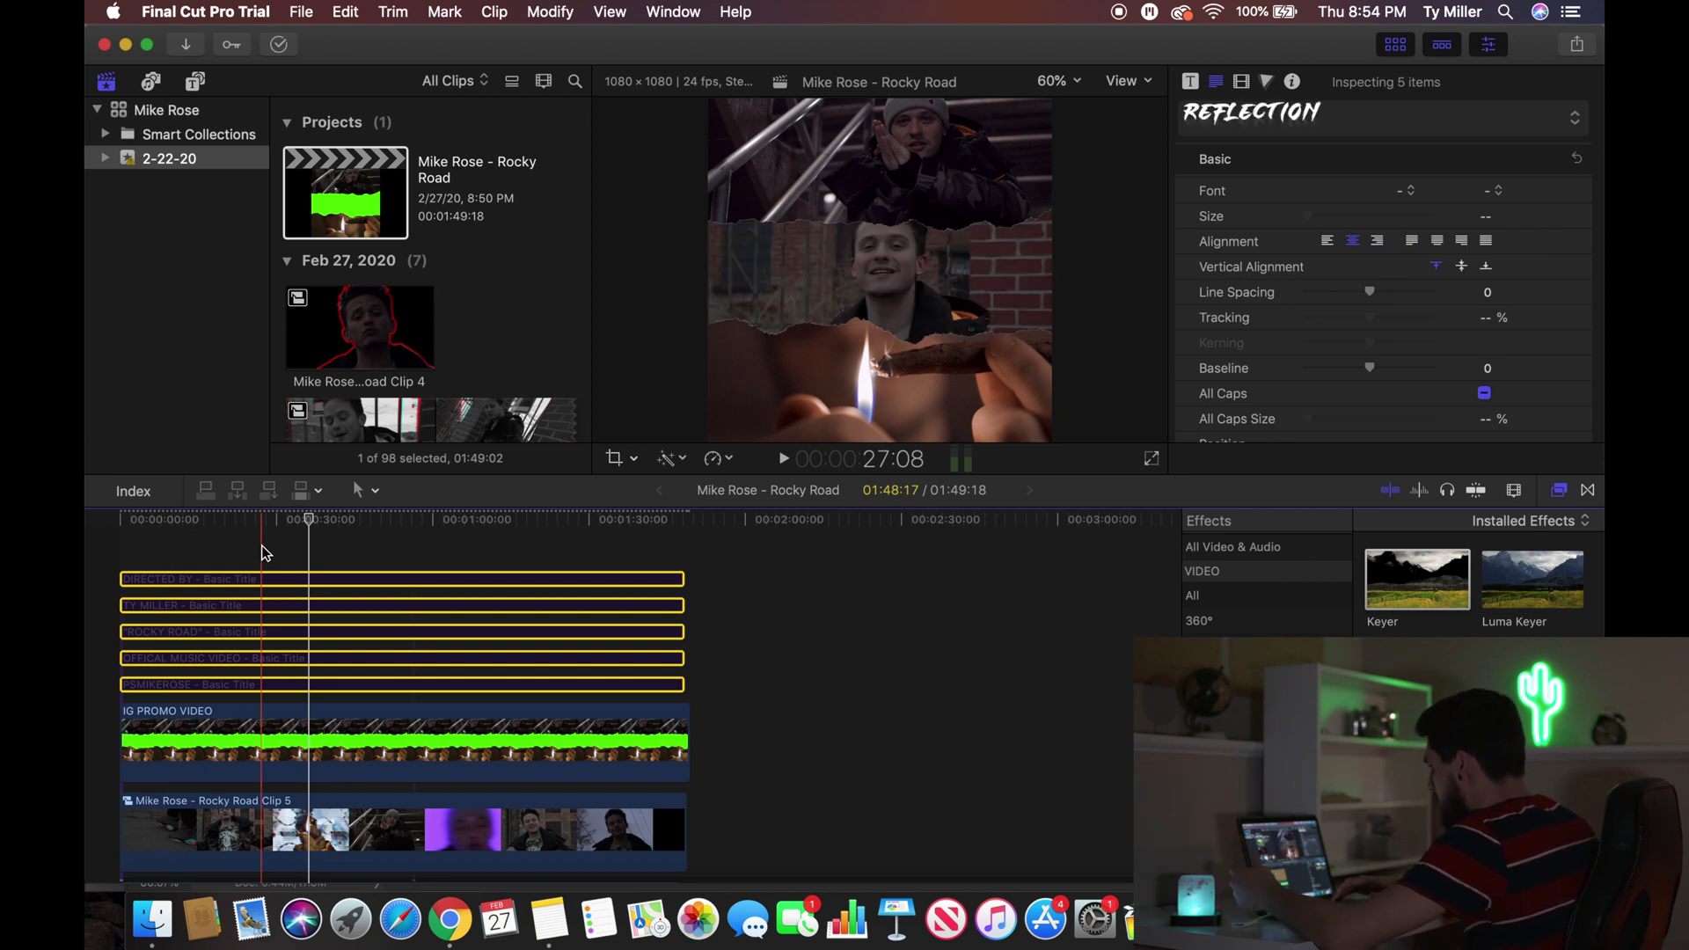
key(v)
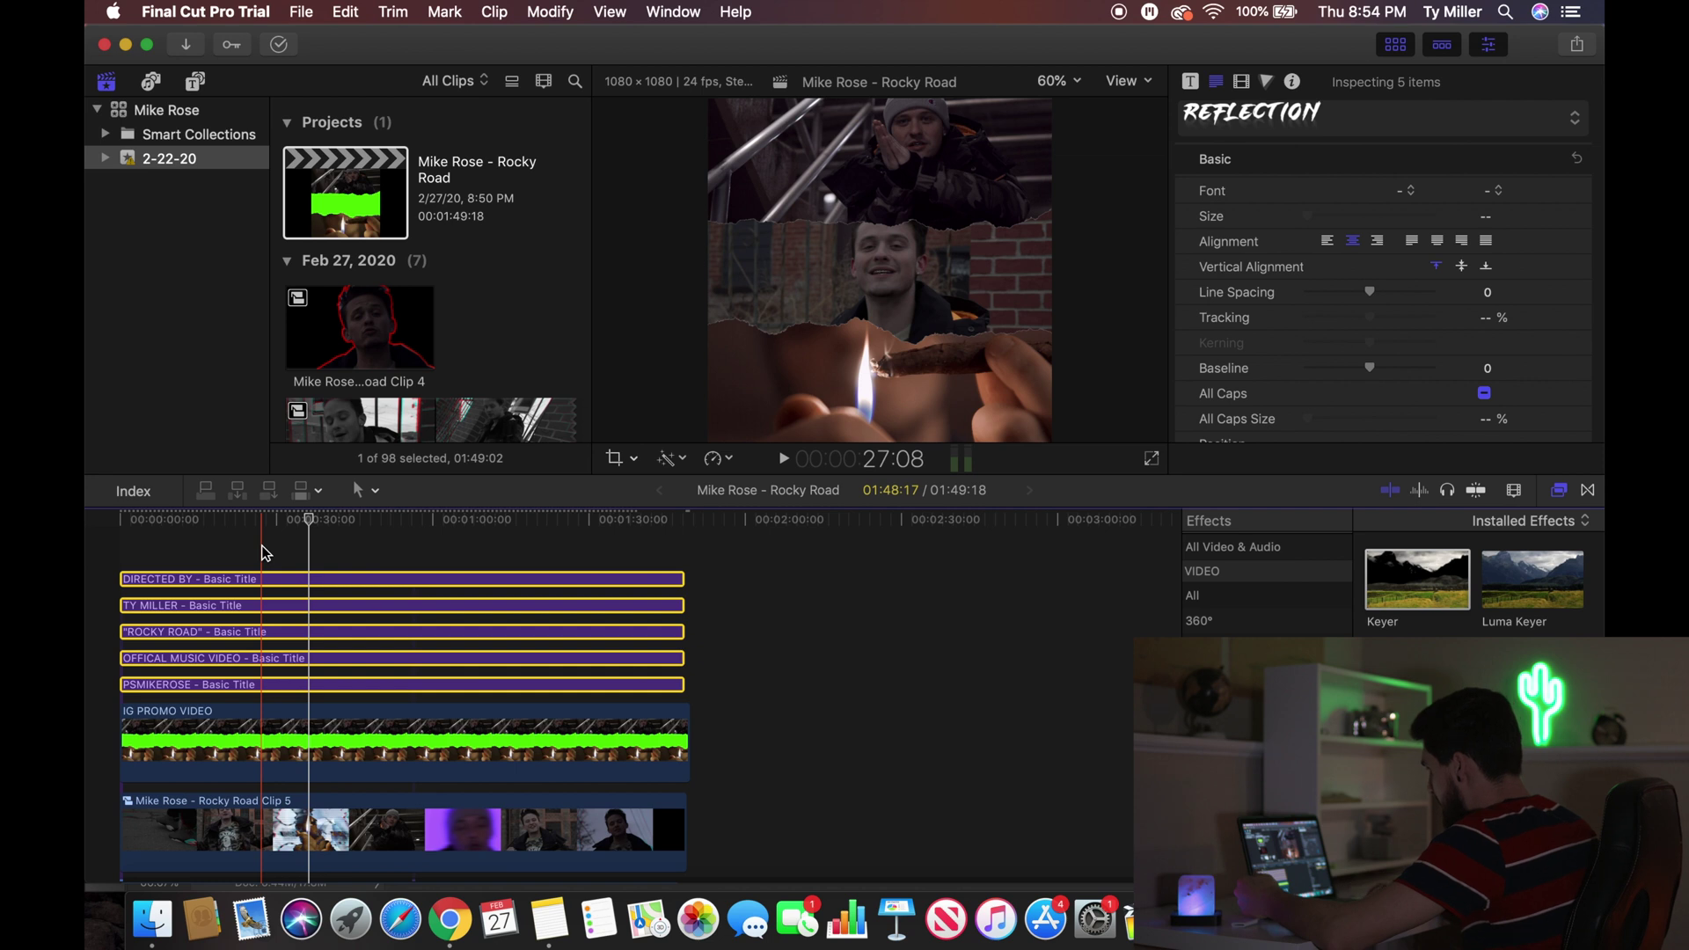